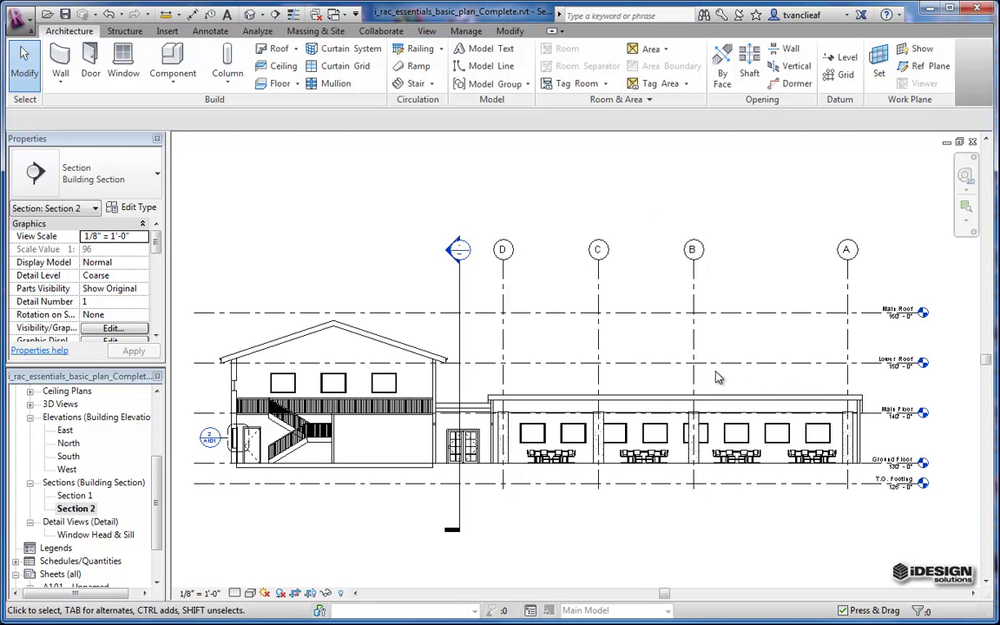
# Examine the level heads in the building section and select the gable roof to check its base level
pyautogui.moveTo(786, 384); pyautogui.dragTo(690, 375, button='middle')
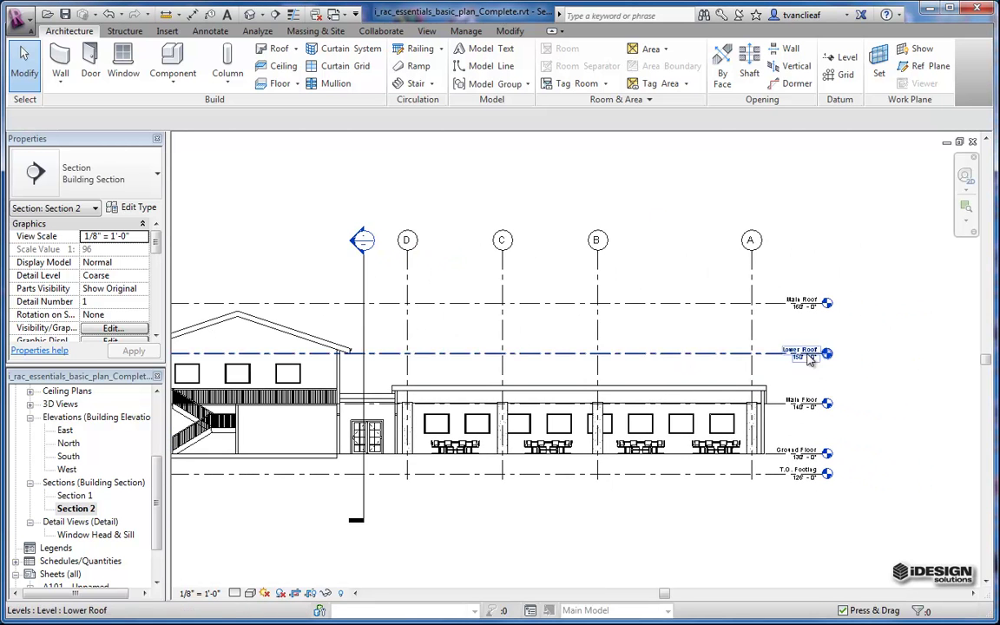
pyautogui.scroll(5, 809, 360)
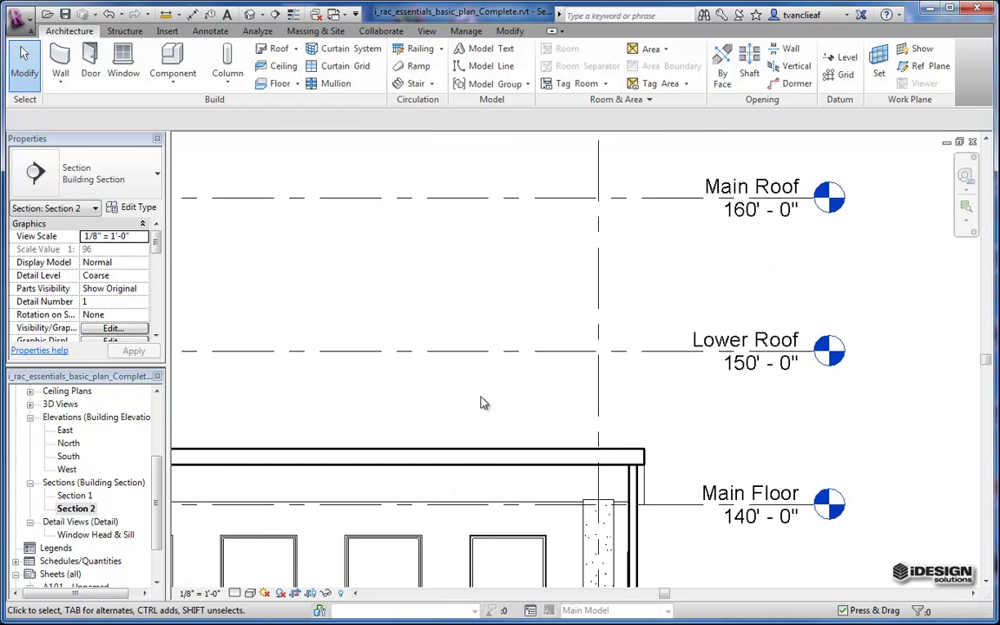
pyautogui.scroll(-6, 650, 402)
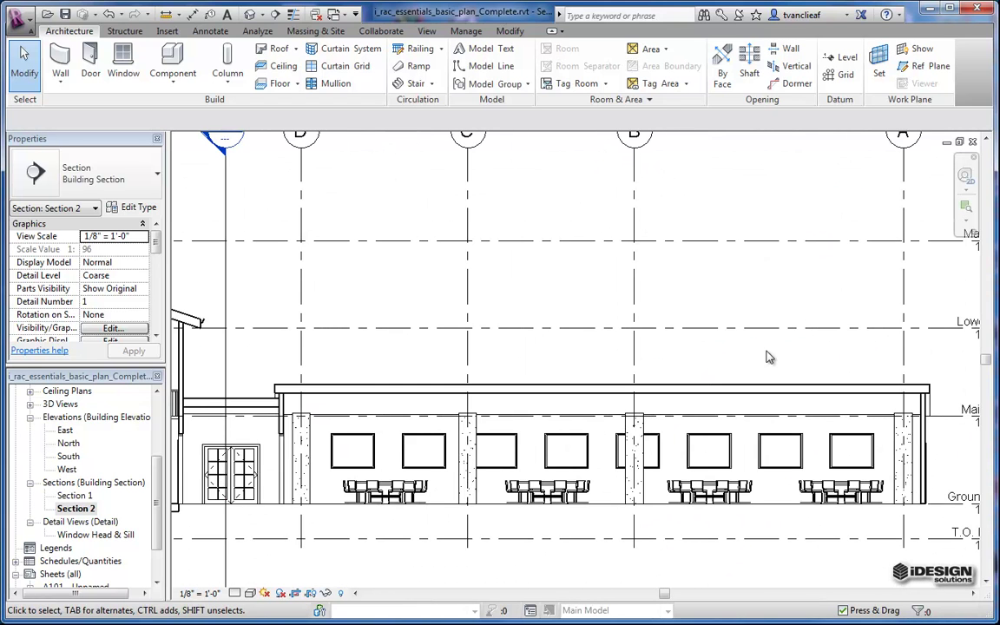
pyautogui.moveTo(766, 356); pyautogui.dragTo(550, 359, button='middle')
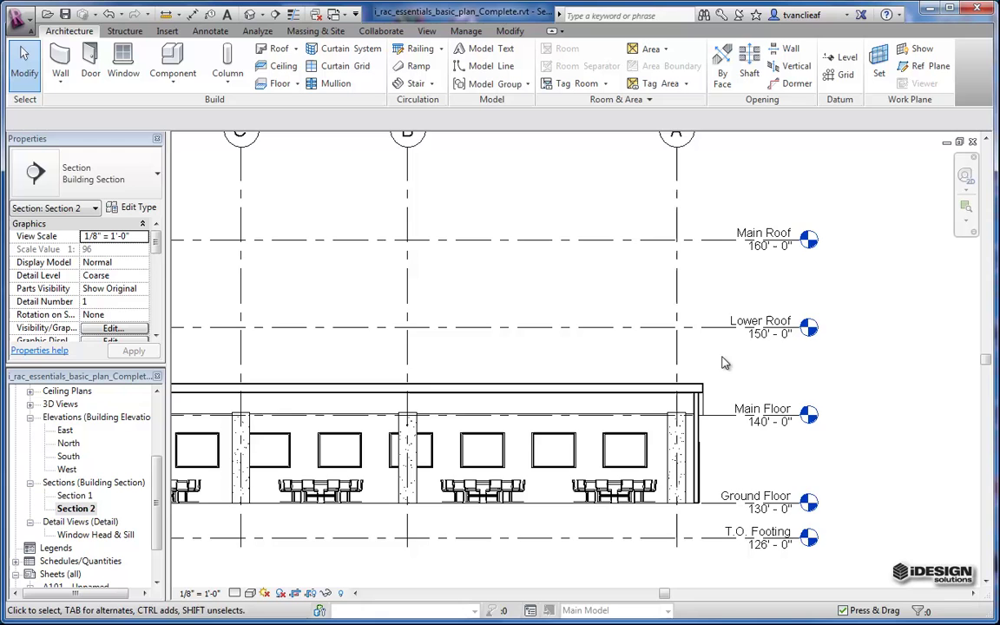
pyautogui.moveTo(725, 363); pyautogui.dragTo(607, 359, button='middle')
pyautogui.scroll(5, 279, 348)
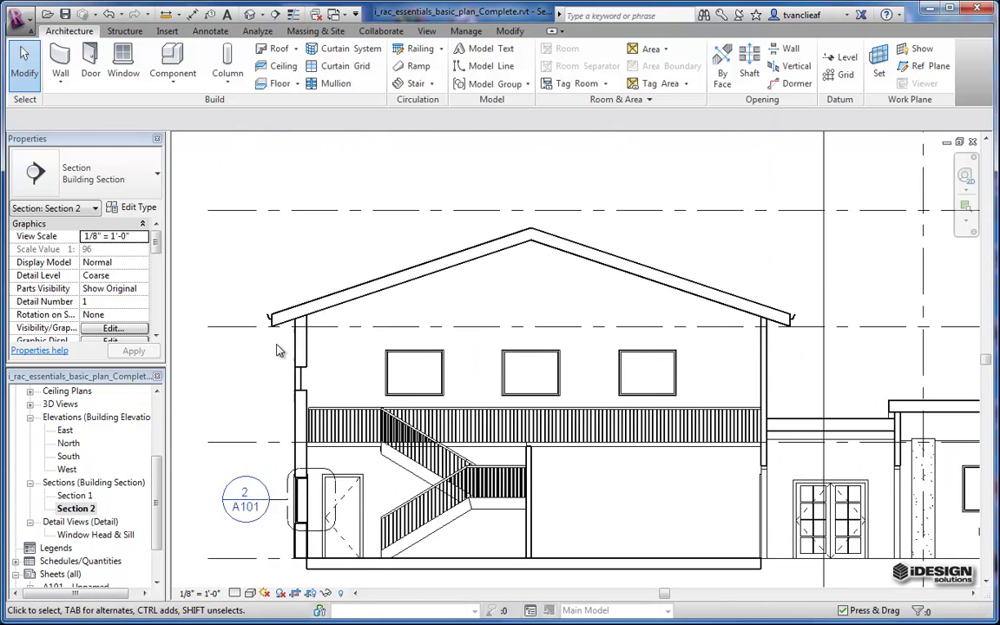
pyautogui.click(295, 302)
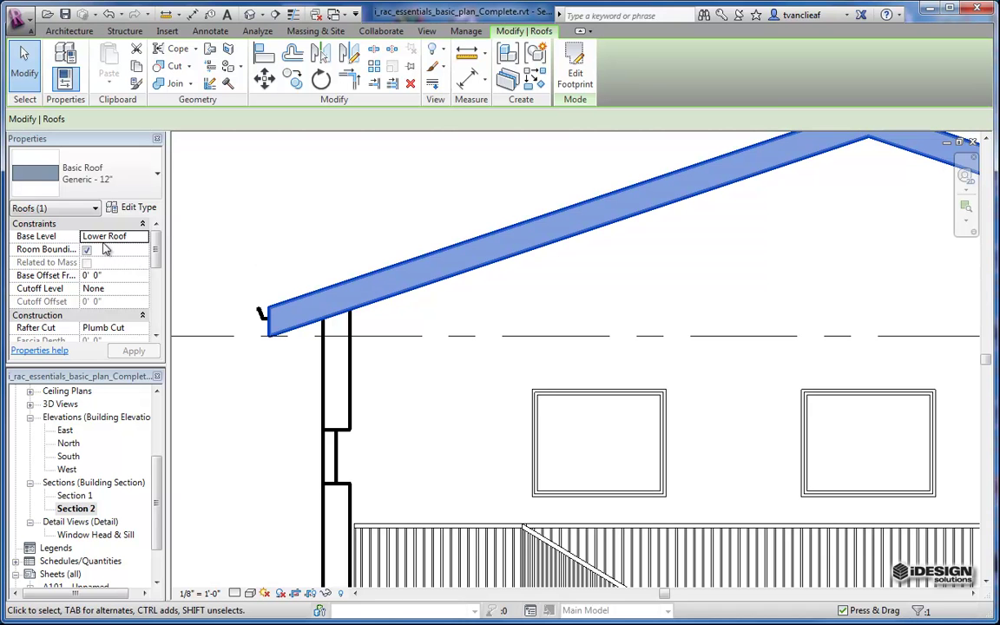
# Set the Lower Roof level's elevation to 152' 0"
pyautogui.scroll(-4, 231, 226)
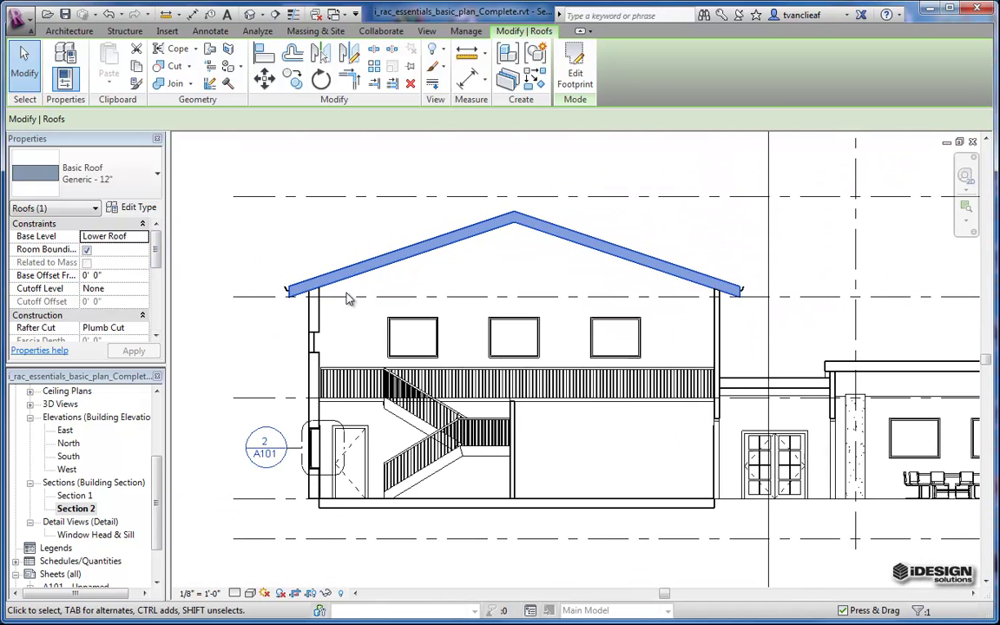
pyautogui.moveTo(625, 339); pyautogui.dragTo(609, 324, button='middle')
pyautogui.scroll(4, 824, 323)
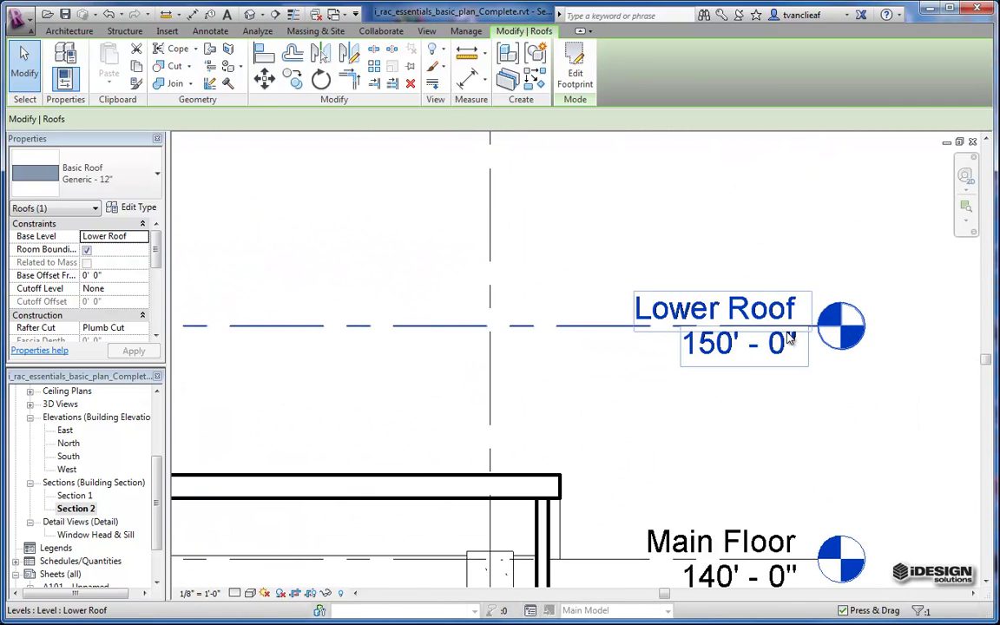
pyautogui.scroll(1, 731, 347)
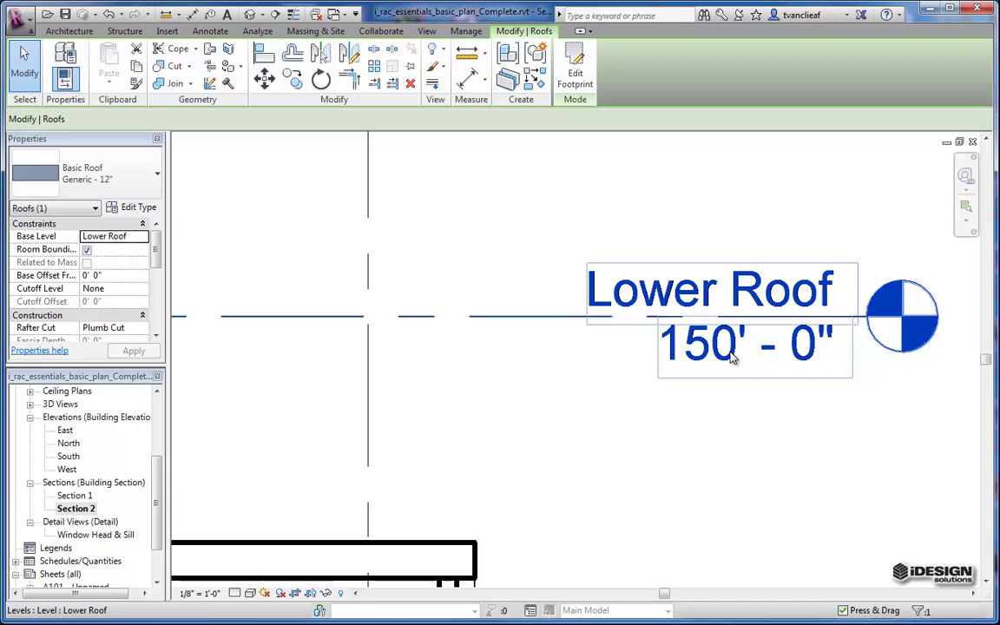
pyautogui.click(727, 350)
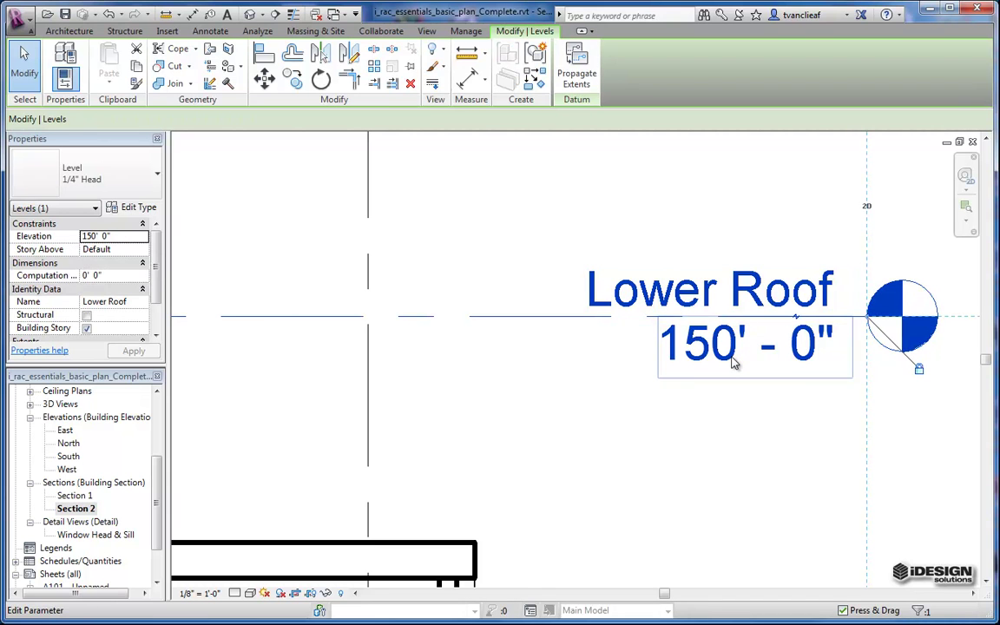
pyautogui.click(731, 356)
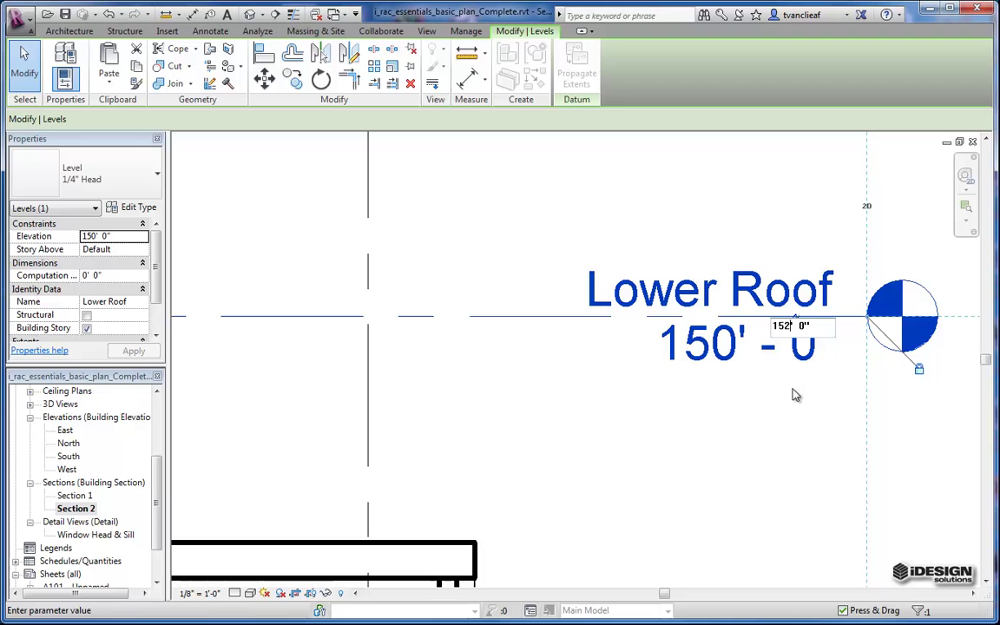
pyautogui.click(741, 404)
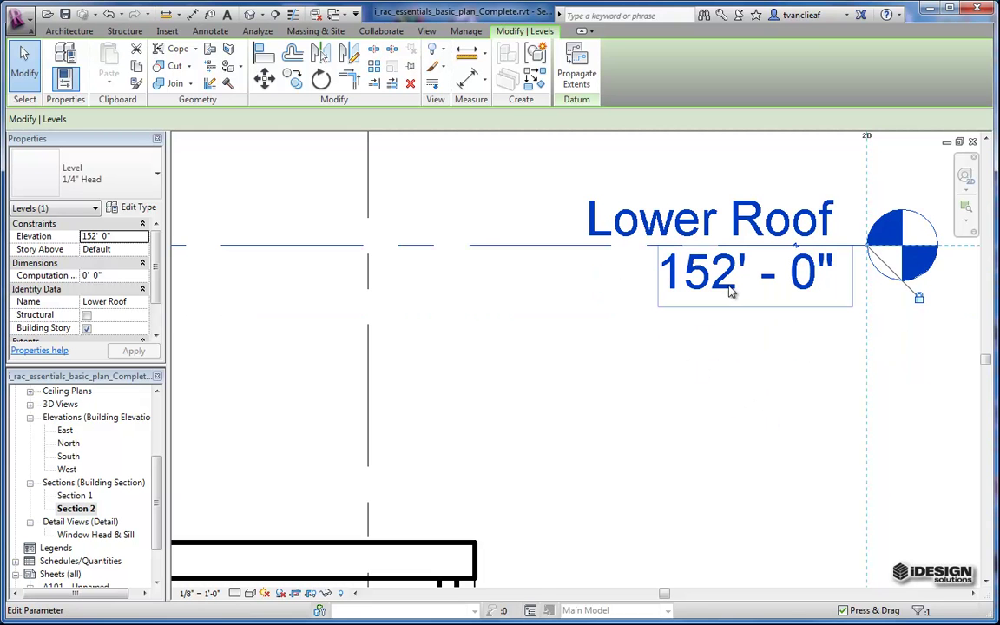
# Select the gable roof and examine its position at both eaves against the Lower Roof level
pyautogui.scroll(-5, 708, 271)
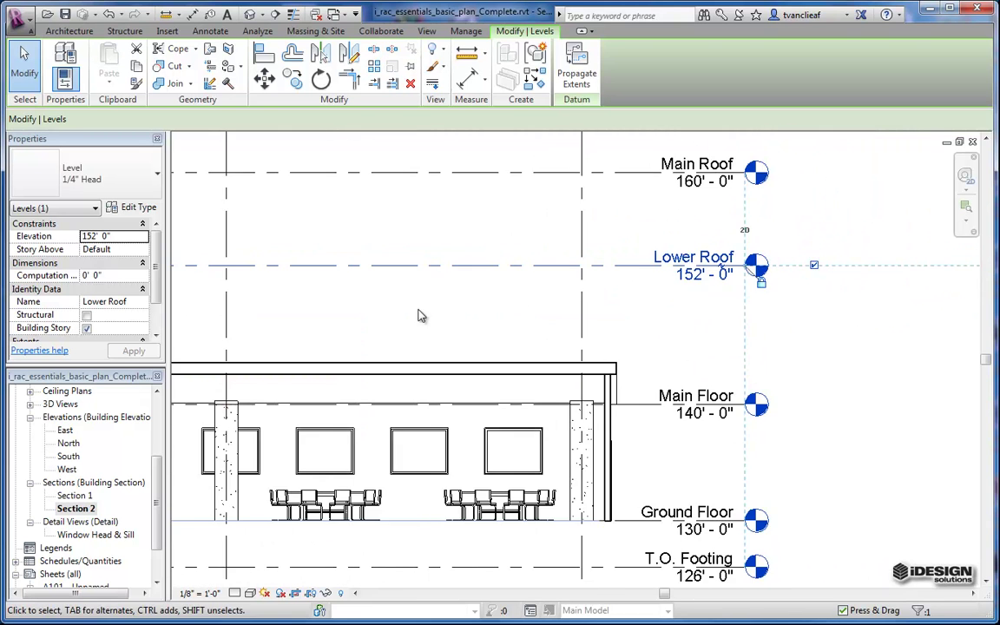
pyautogui.scroll(3, 833, 314)
pyautogui.scroll(-5, 833, 314)
pyautogui.moveTo(329, 321); pyautogui.dragTo(613, 331, button='middle')
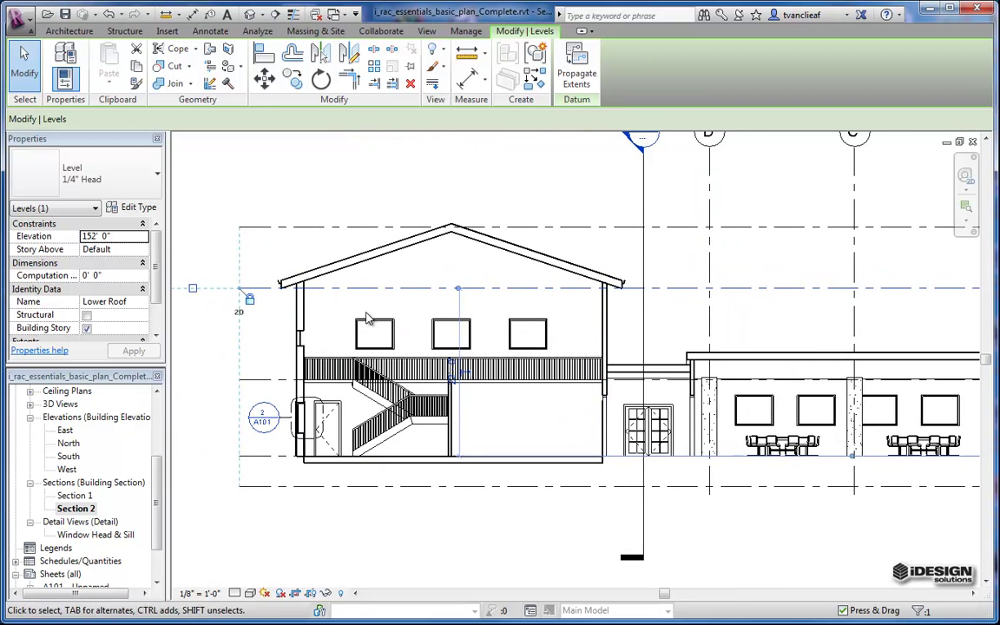
pyautogui.scroll(4, 269, 292)
pyautogui.click(346, 276)
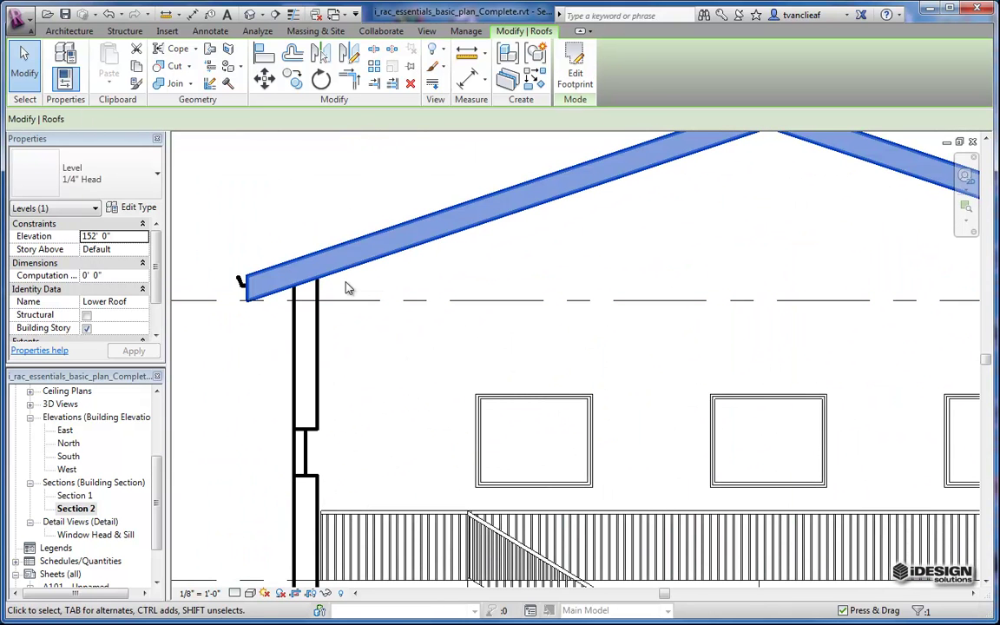
pyautogui.scroll(-3, 422, 279)
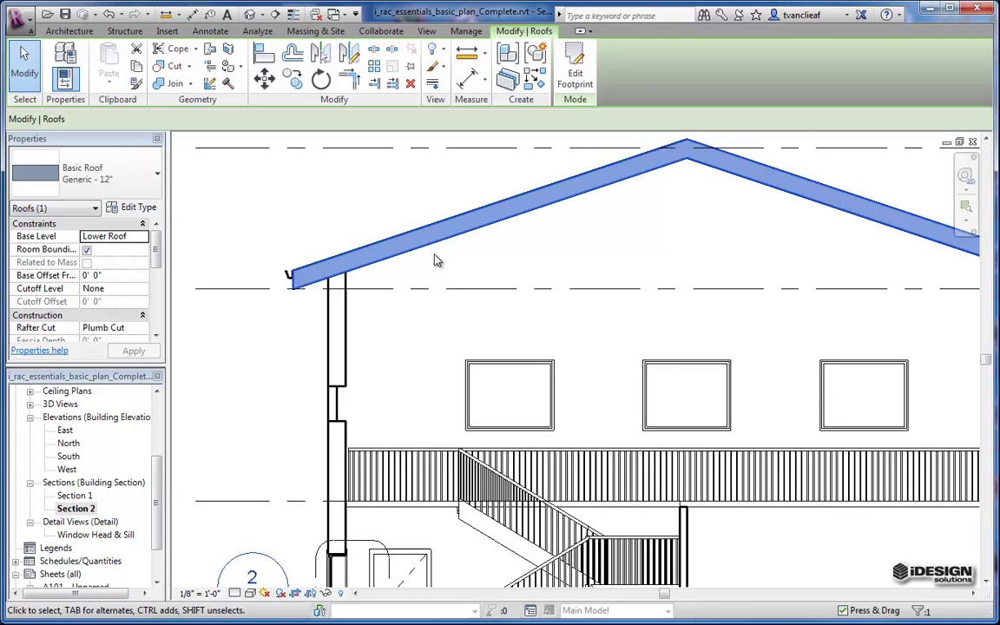
pyautogui.moveTo(513, 339); pyautogui.dragTo(341, 335, button='middle')
pyautogui.scroll(-2, 538, 295)
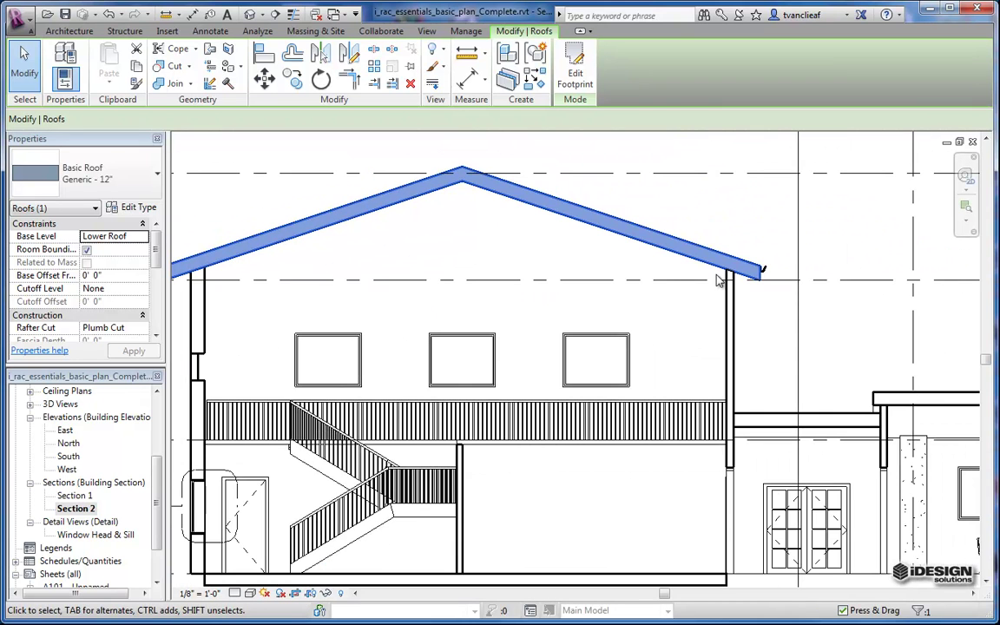
pyautogui.scroll(-1, 638, 282)
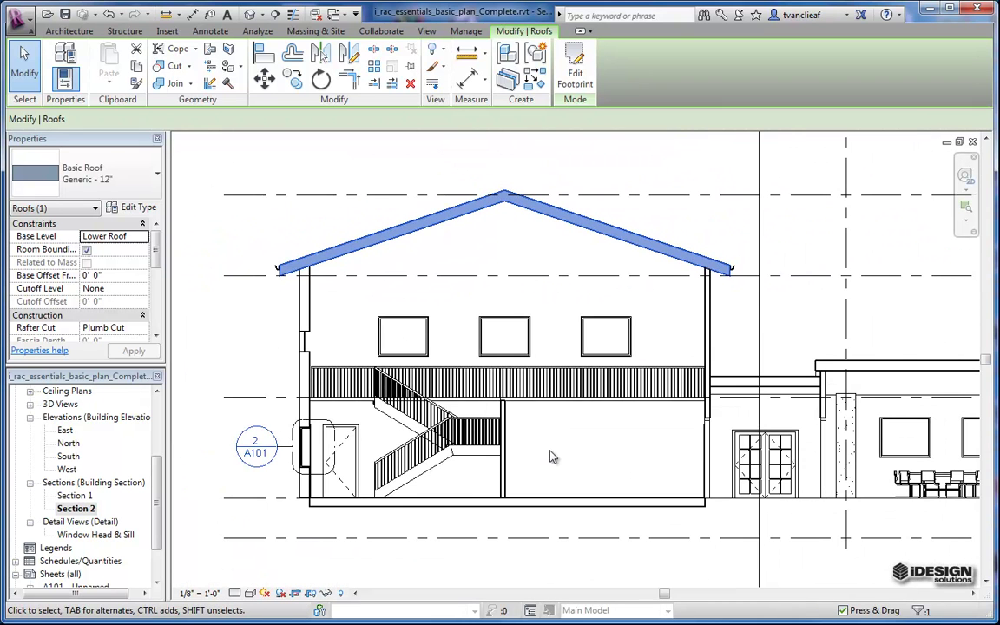
# Select the two-storey building's upper floor slab and check which level it is constrained to
pyautogui.moveTo(627, 404); pyautogui.dragTo(586, 387, button='middle')
pyautogui.scroll(1, 586, 387)
pyautogui.click(586, 386)
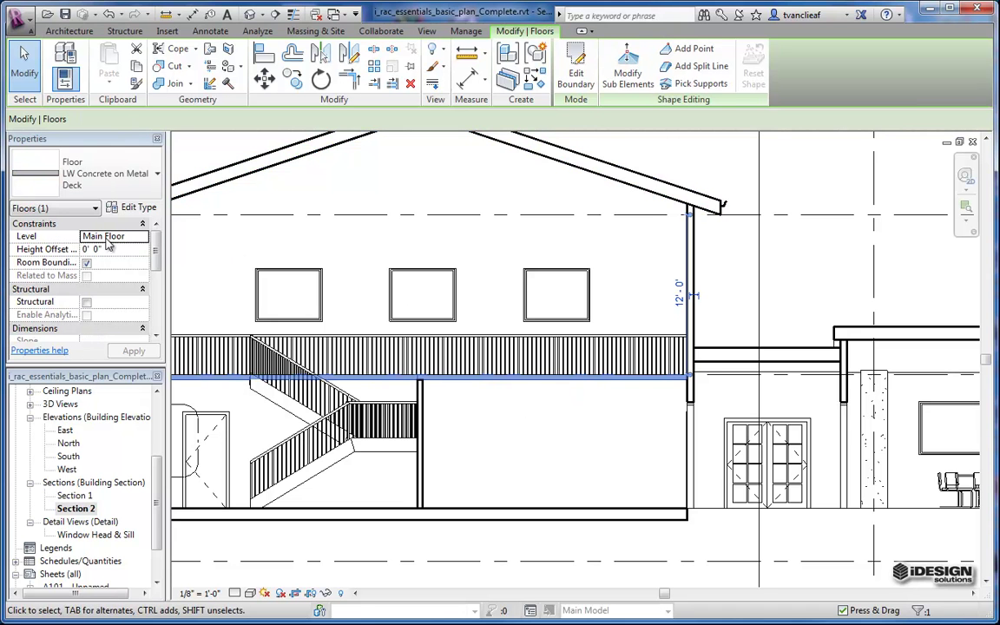
# Set the Main Floor level's elevation to 142' 0" and clear the selection
pyautogui.scroll(-2, 361, 335)
pyautogui.moveTo(764, 309); pyautogui.dragTo(365, 321, button='middle')
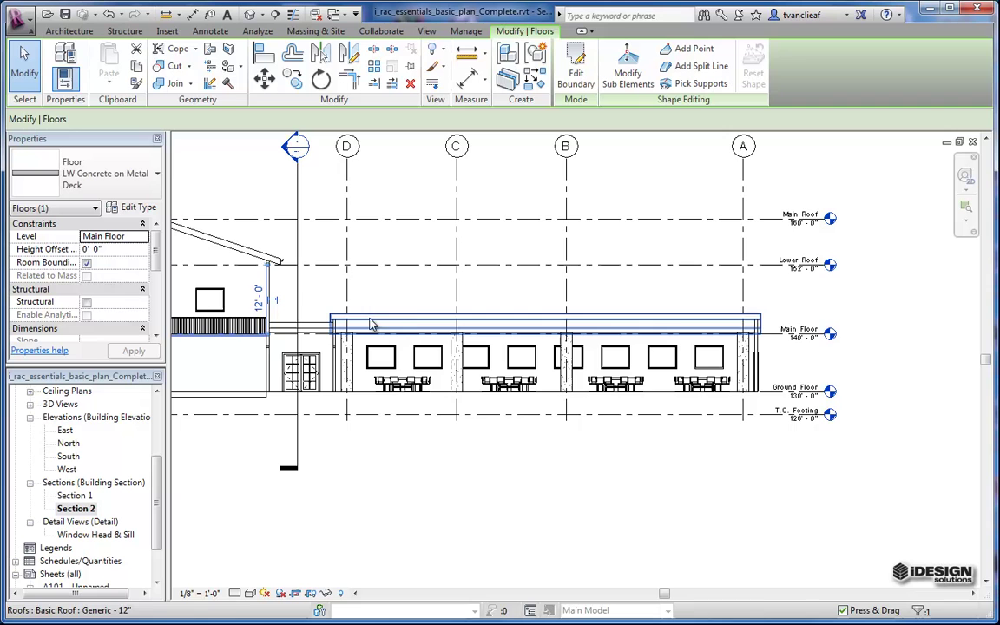
pyautogui.scroll(5, 791, 329)
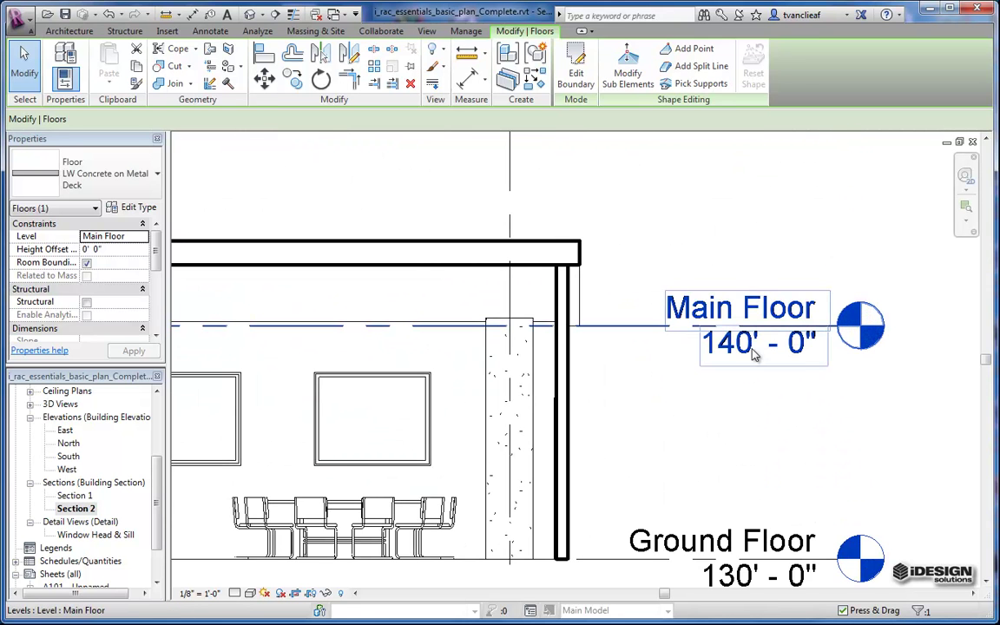
pyautogui.click(744, 352)
pyautogui.click(751, 346)
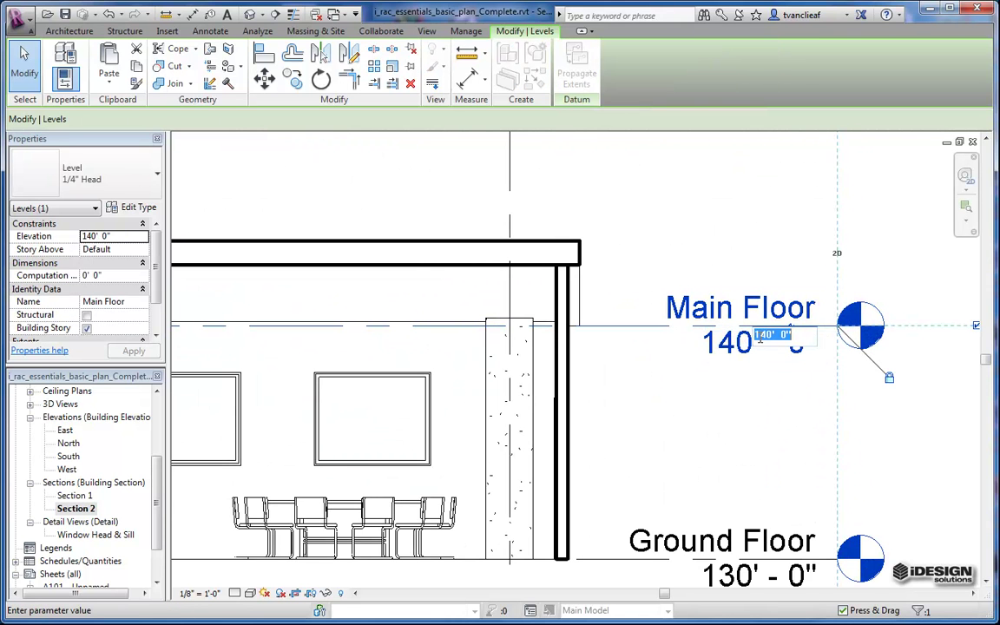
pyautogui.click(769, 336)
pyautogui.click(636, 274)
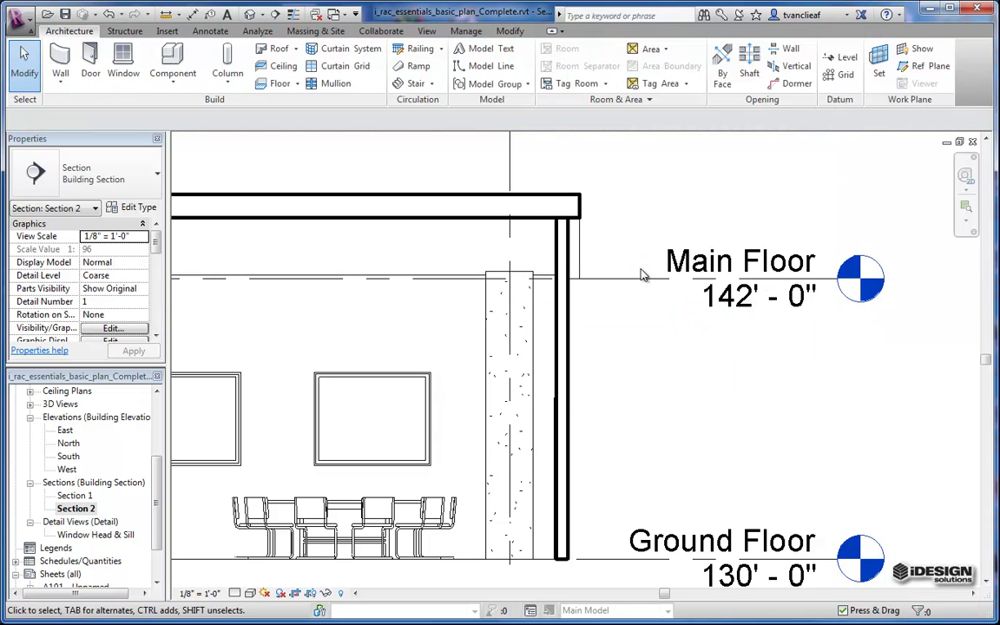
# Examine the upper floor and staircase in the section, and select the stair to check its base and top level constraints
pyautogui.scroll(-4, 571, 253)
pyautogui.moveTo(563, 302); pyautogui.dragTo(692, 334, button='middle')
pyautogui.scroll(-2, 693, 335)
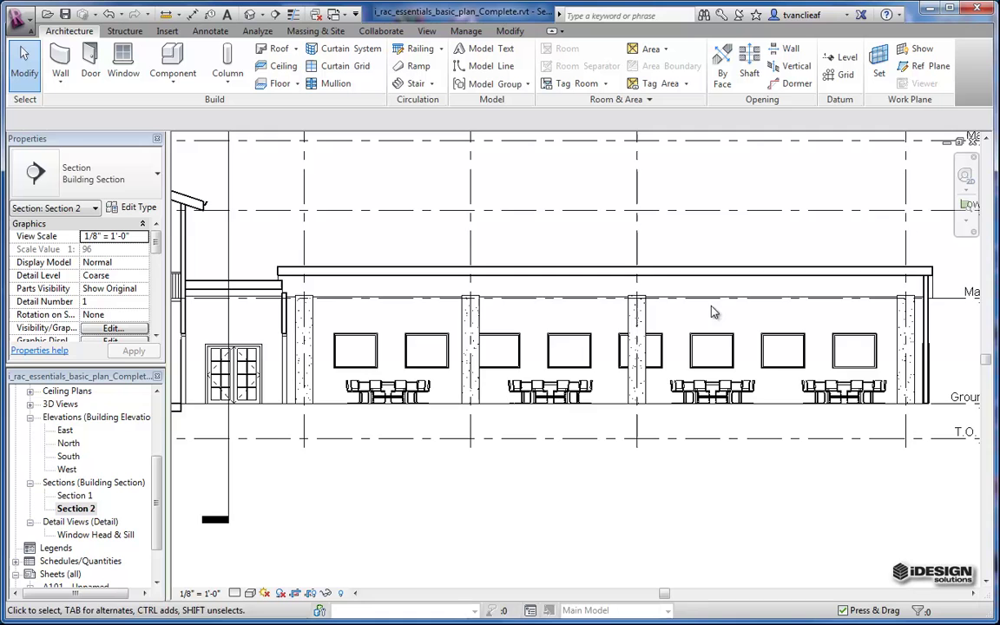
pyautogui.moveTo(165, 286); pyautogui.dragTo(464, 301, button='middle')
pyautogui.scroll(1, 384, 281)
pyautogui.scroll(4, 265, 288)
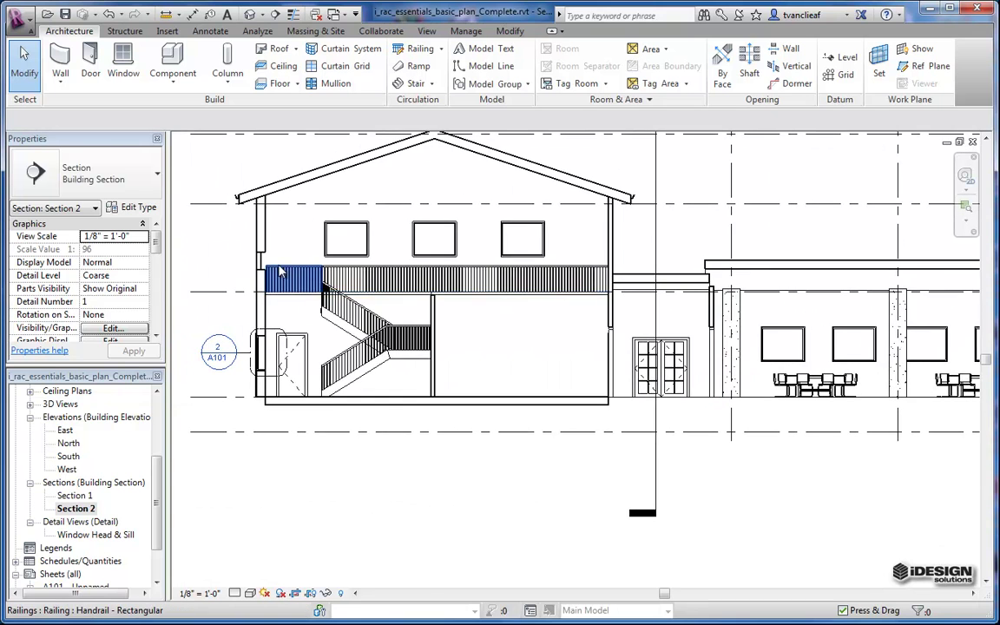
pyautogui.scroll(2, 314, 310)
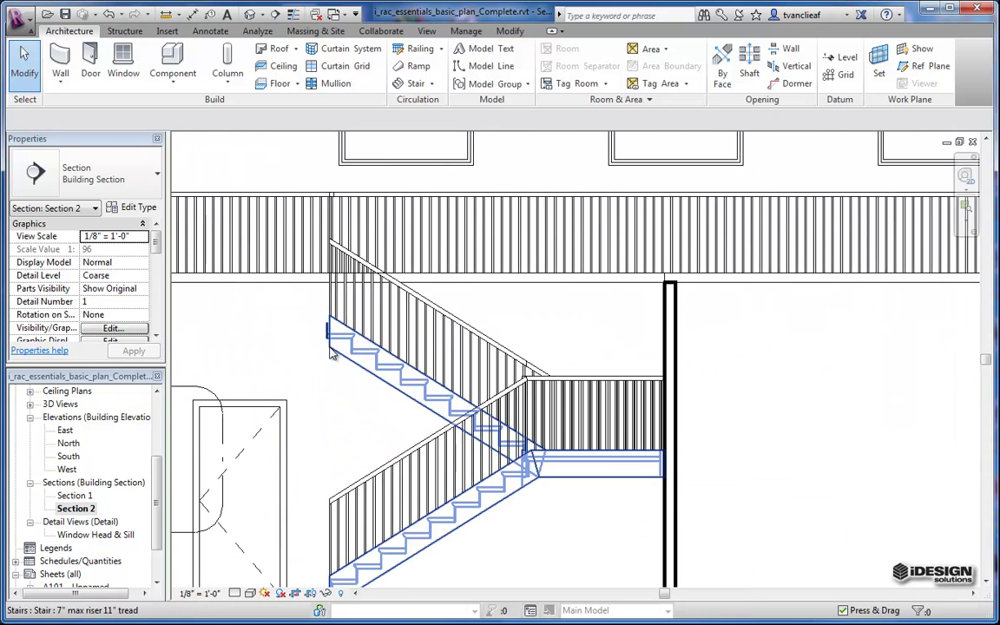
pyautogui.moveTo(303, 297); pyautogui.dragTo(437, 306, button='middle')
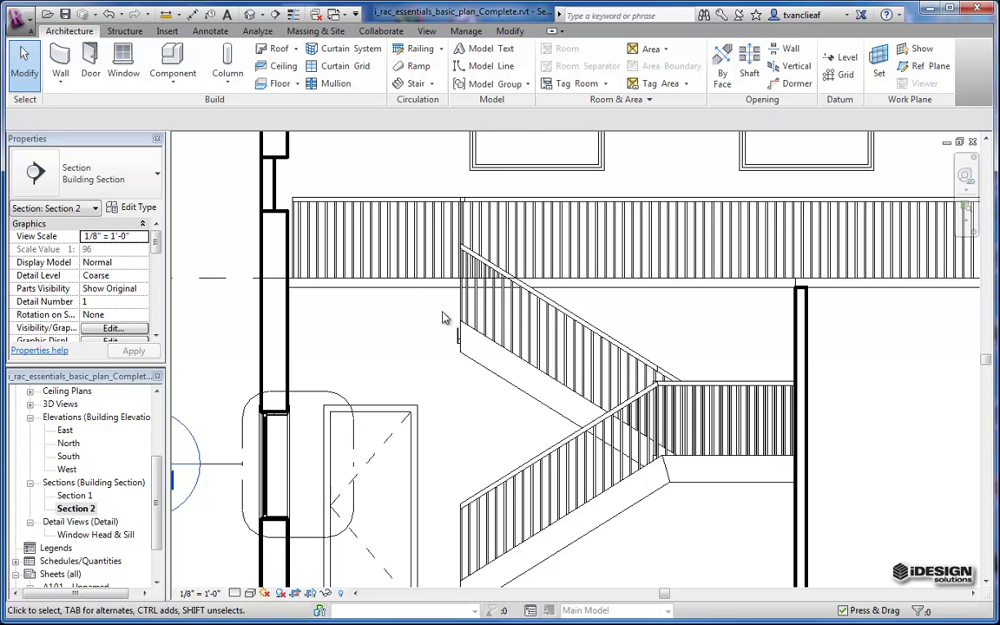
pyautogui.scroll(-2, 492, 350)
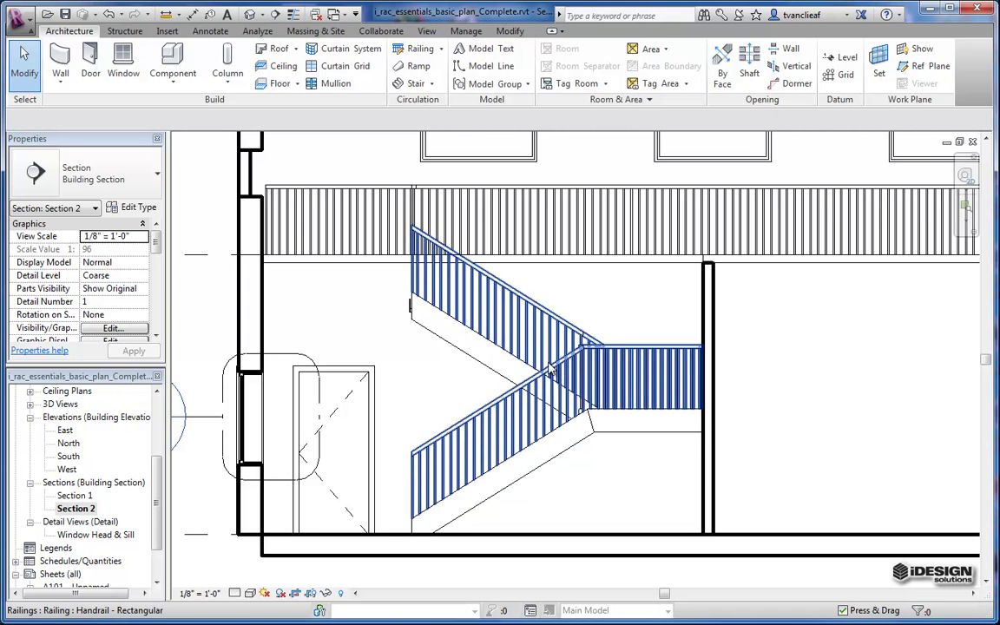
pyautogui.click(460, 340)
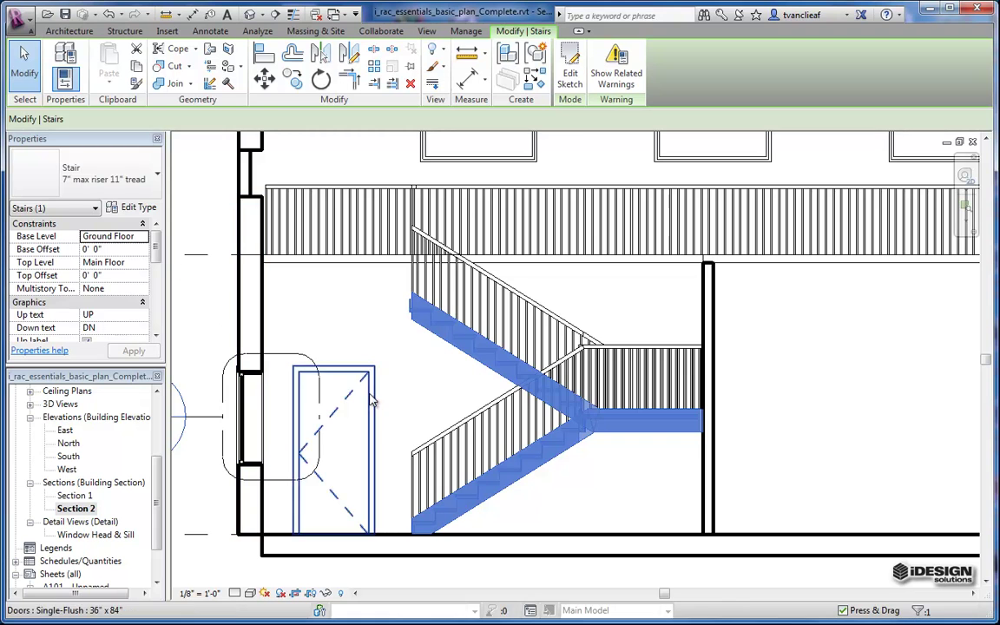
# Review the full building section, and close the Section 2 and Section 1 views to return to the 3D view
pyautogui.moveTo(560, 402); pyautogui.dragTo(289, 343, button='middle')
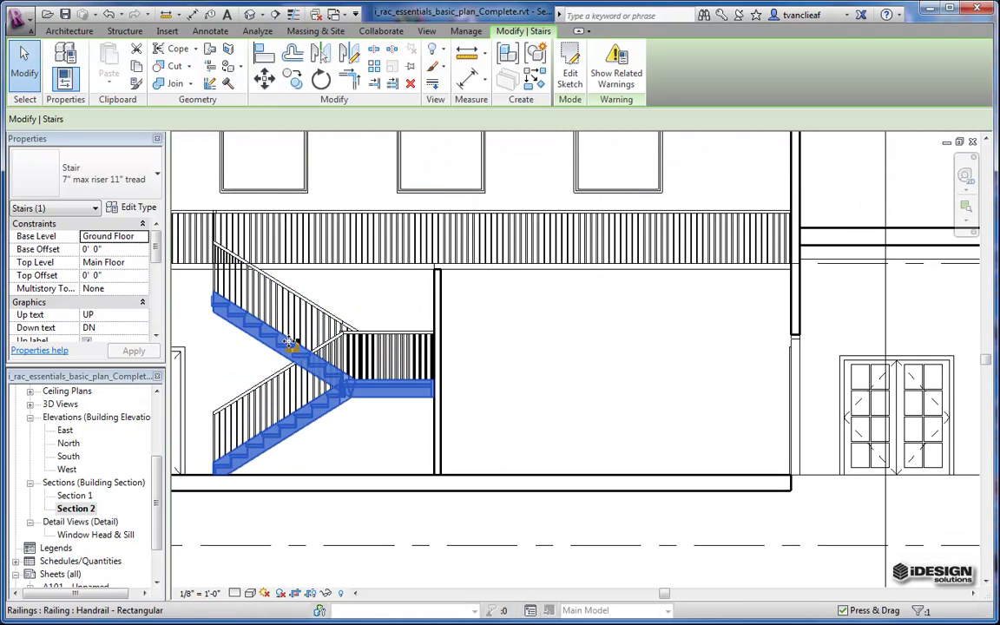
pyautogui.scroll(-1, 358, 371)
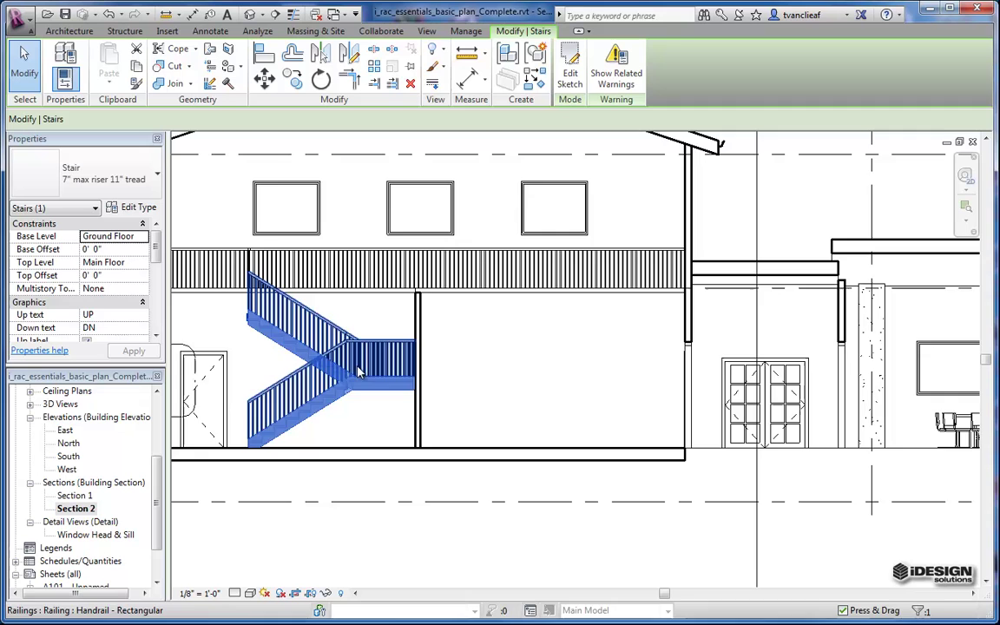
pyautogui.scroll(-3, 547, 353)
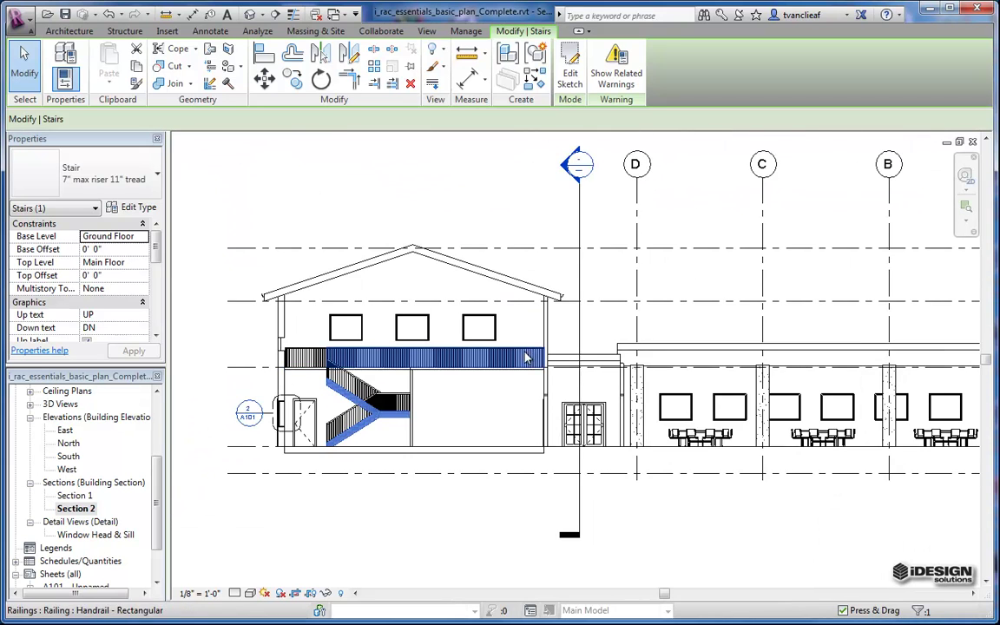
pyautogui.moveTo(525, 358); pyautogui.dragTo(440, 347, button='middle')
pyautogui.scroll(-1, 441, 347)
pyautogui.moveTo(622, 358); pyautogui.dragTo(435, 352, button='middle')
pyautogui.moveTo(664, 375); pyautogui.dragTo(718, 379, button='middle')
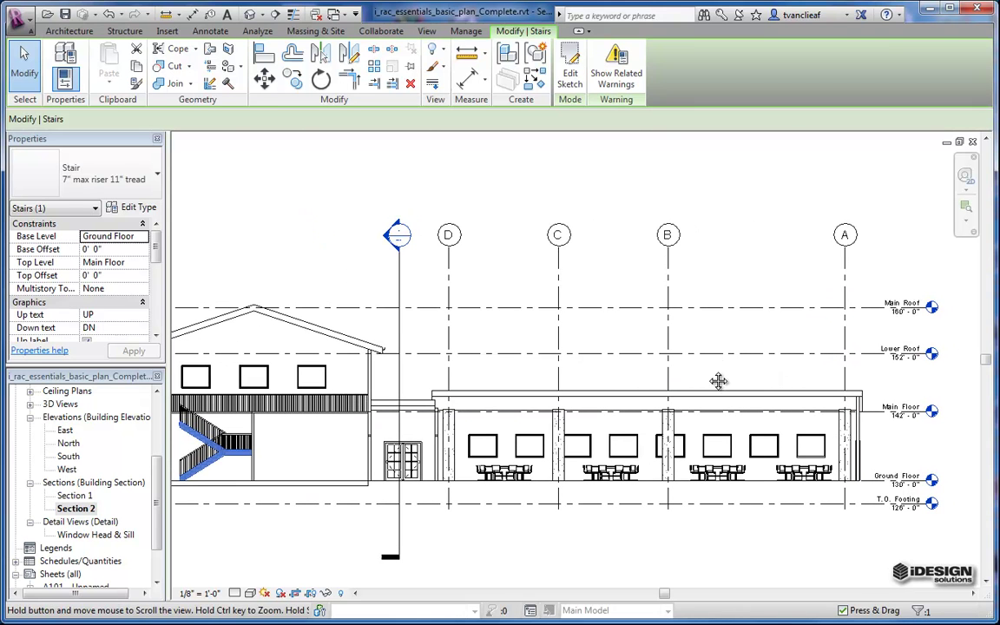
pyautogui.click(974, 142)
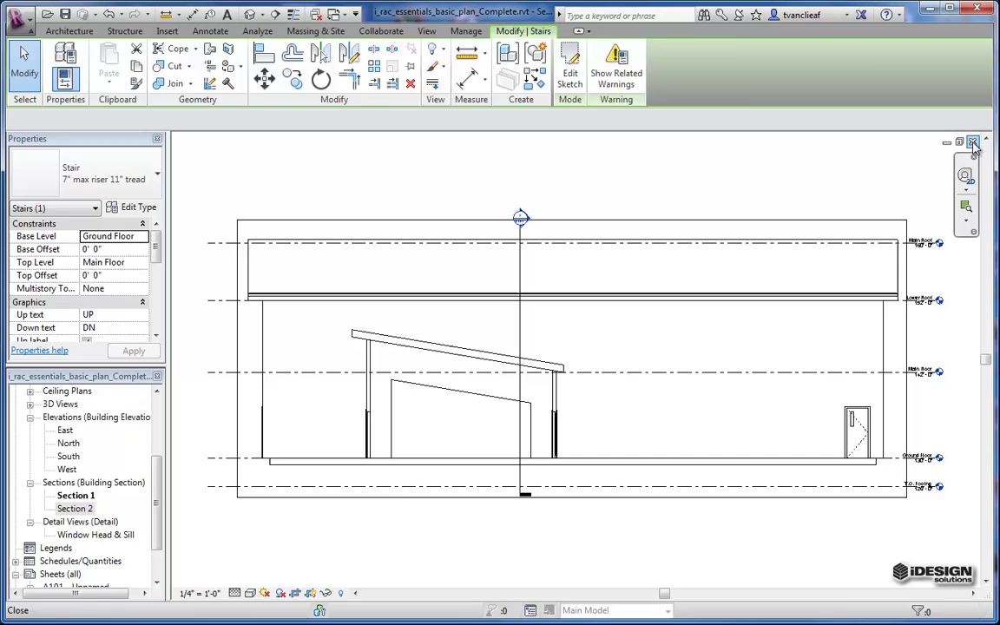
pyautogui.click(973, 142)
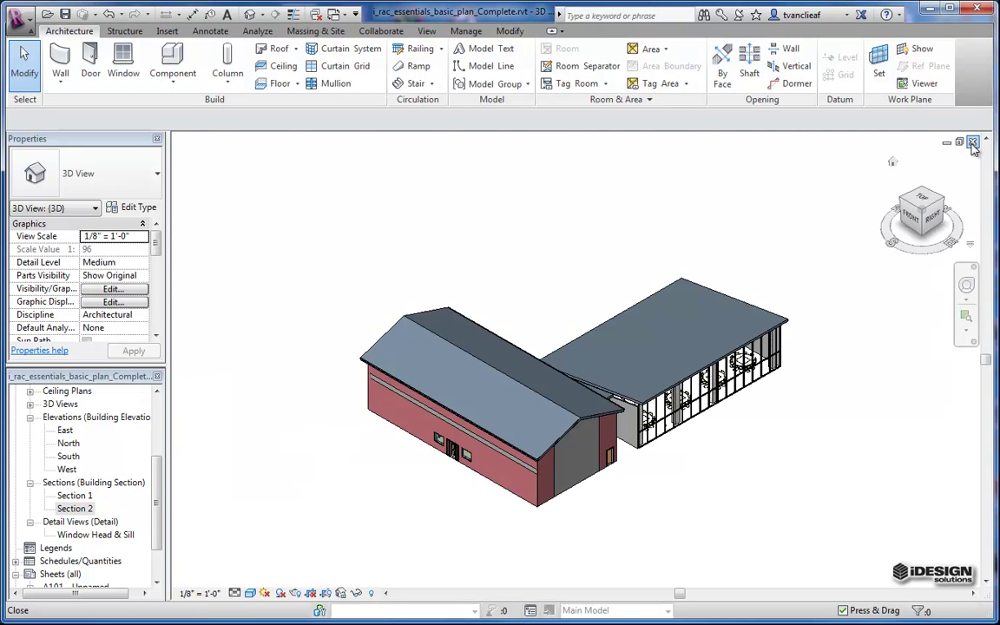
# Close the 3D and Ground floor plan views, and discard the changes when closing the i_rac_essentials_basic_plan_Complete.rvt project
pyautogui.click(973, 143)
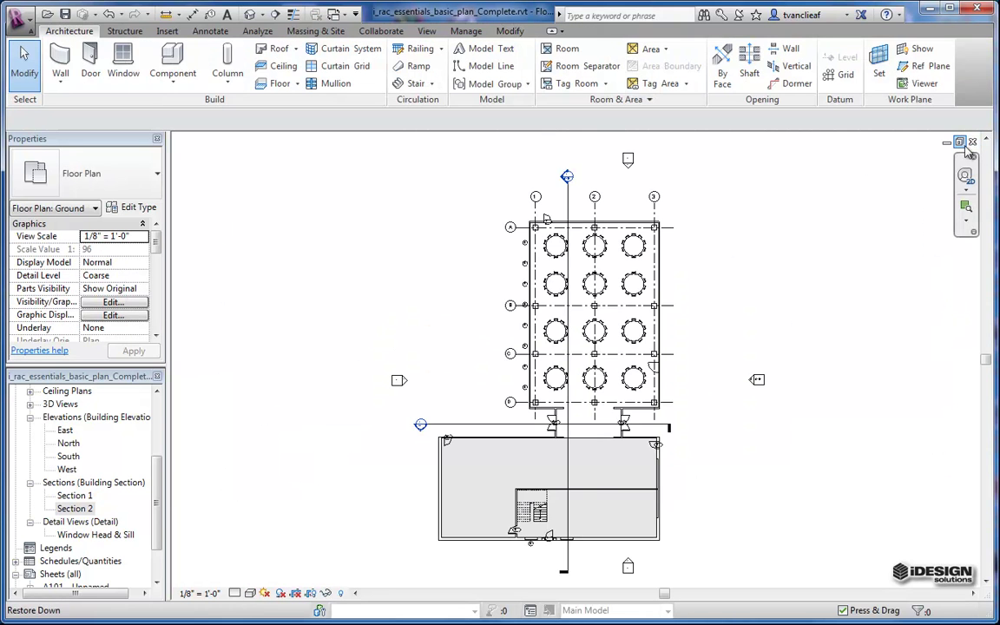
pyautogui.click(973, 144)
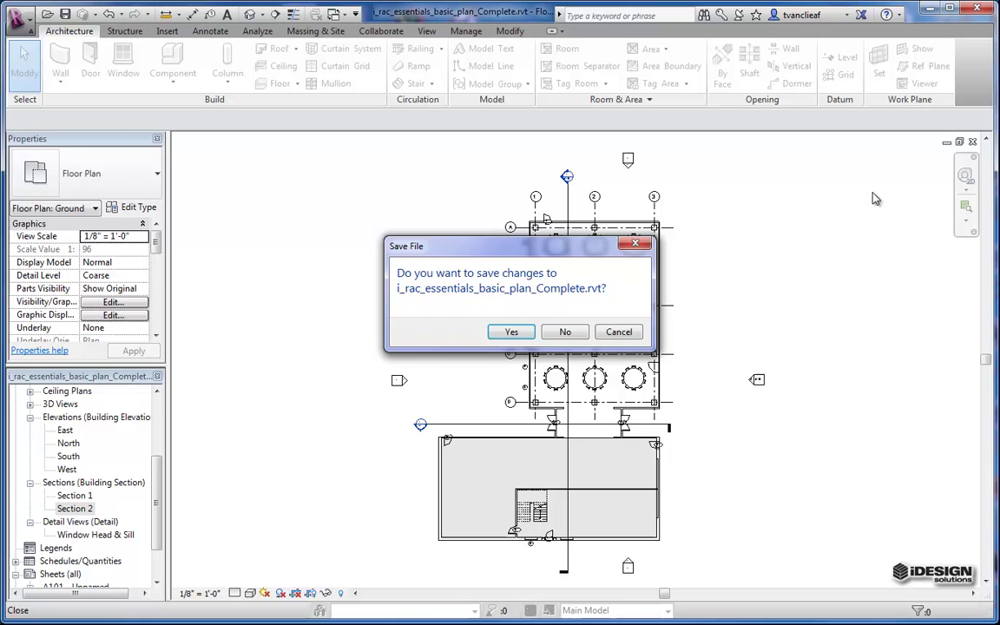
pyautogui.click(576, 334)
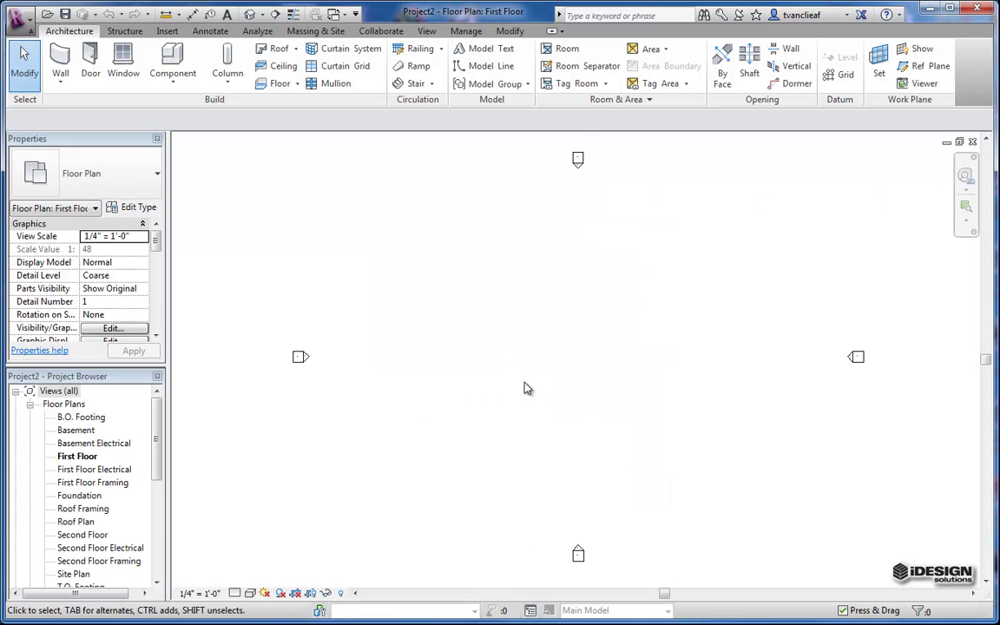
# Collapse the Floor Plans group in the view list and open the East building elevation of Project2
pyautogui.moveTo(526, 388); pyautogui.dragTo(504, 390, button='middle')
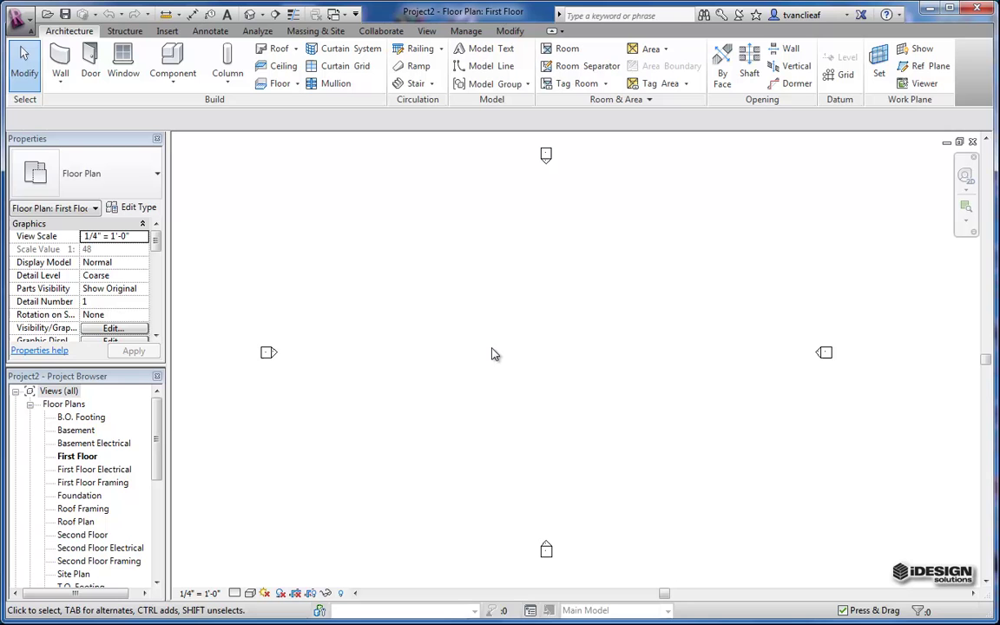
pyautogui.scroll(-1, 157, 418)
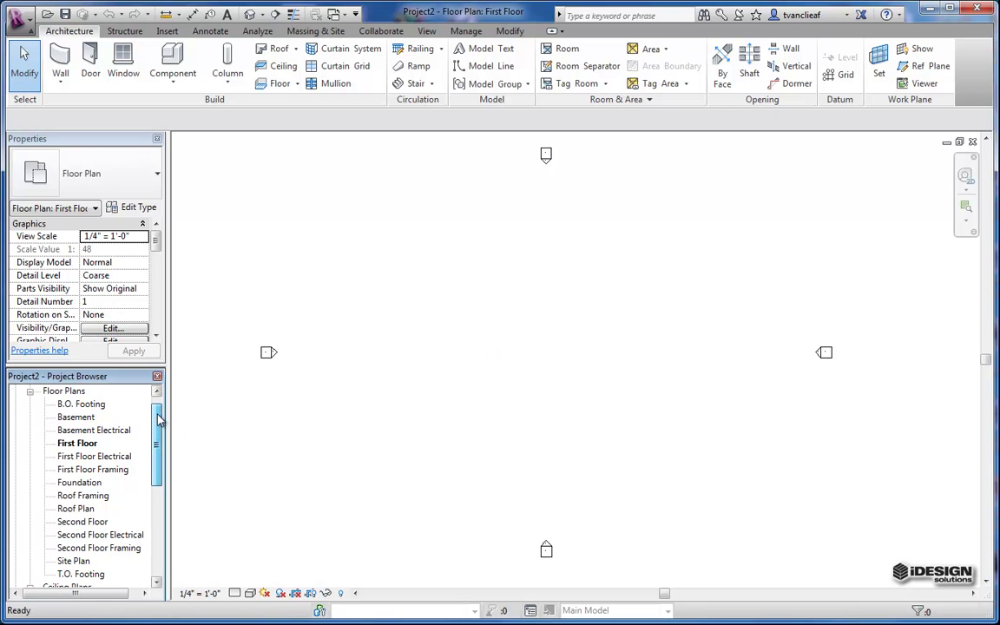
pyautogui.click(29, 392)
pyautogui.scroll(1, 157, 434)
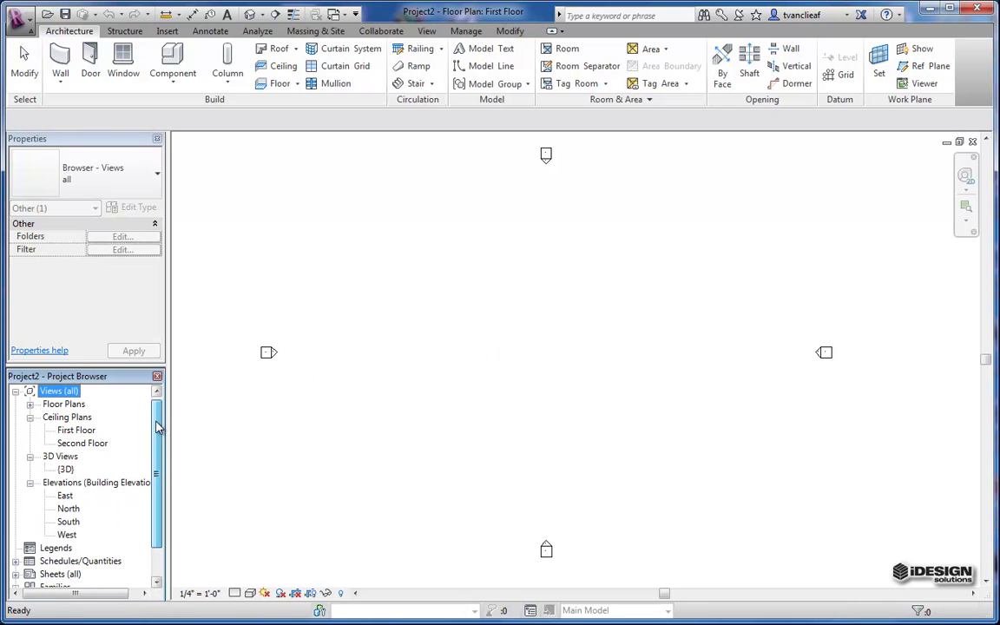
pyautogui.scroll(-1, 156, 475)
pyautogui.scroll(-1, 161, 475)
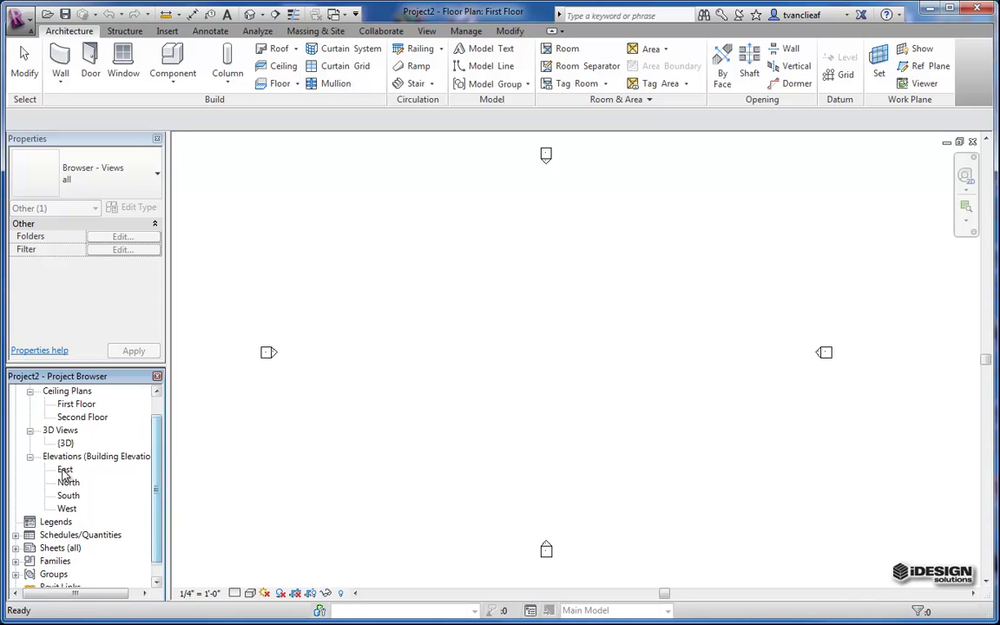
pyautogui.doubleClick(65, 470)
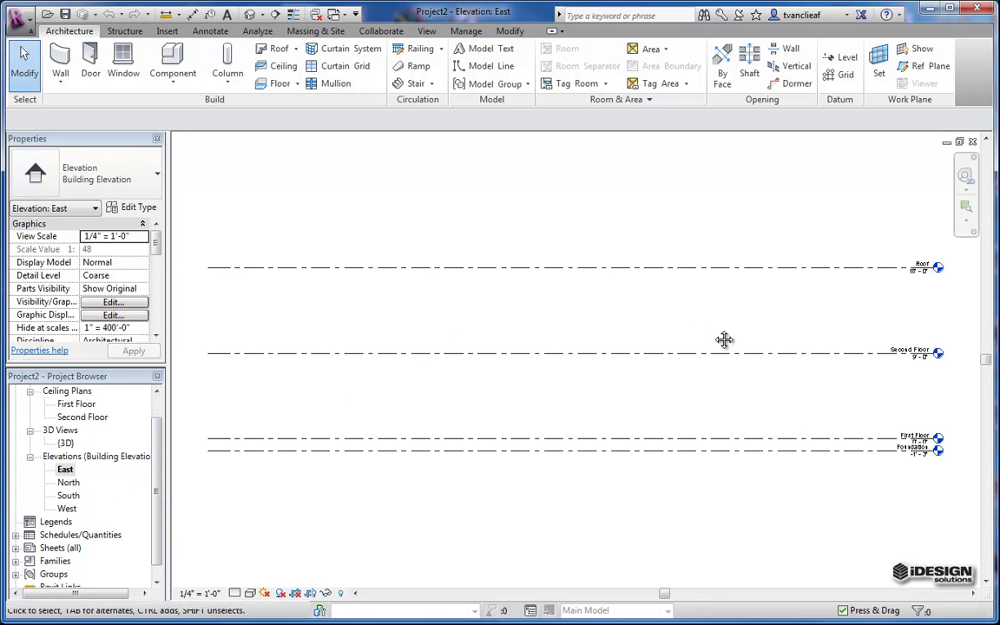
# Examine the Roof, Second Floor, First Floor and Foundation levels and their heads in the East elevation
pyautogui.moveTo(707, 327); pyautogui.dragTo(656, 319, button='middle')
pyautogui.scroll(3, 927, 363)
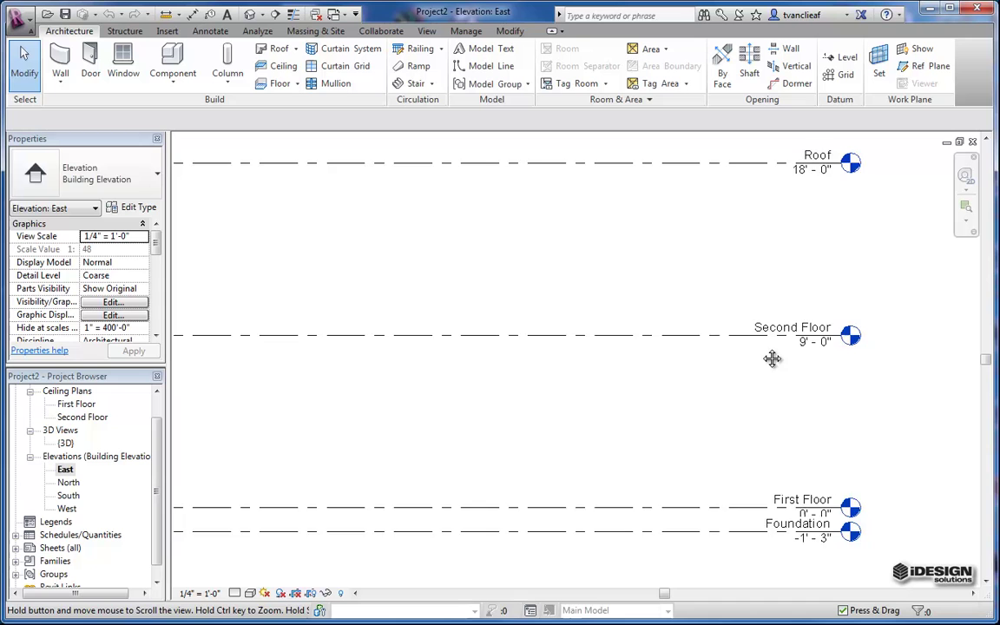
pyautogui.moveTo(772, 356); pyautogui.dragTo(824, 371, button='middle')
pyautogui.scroll(-1, 796, 382)
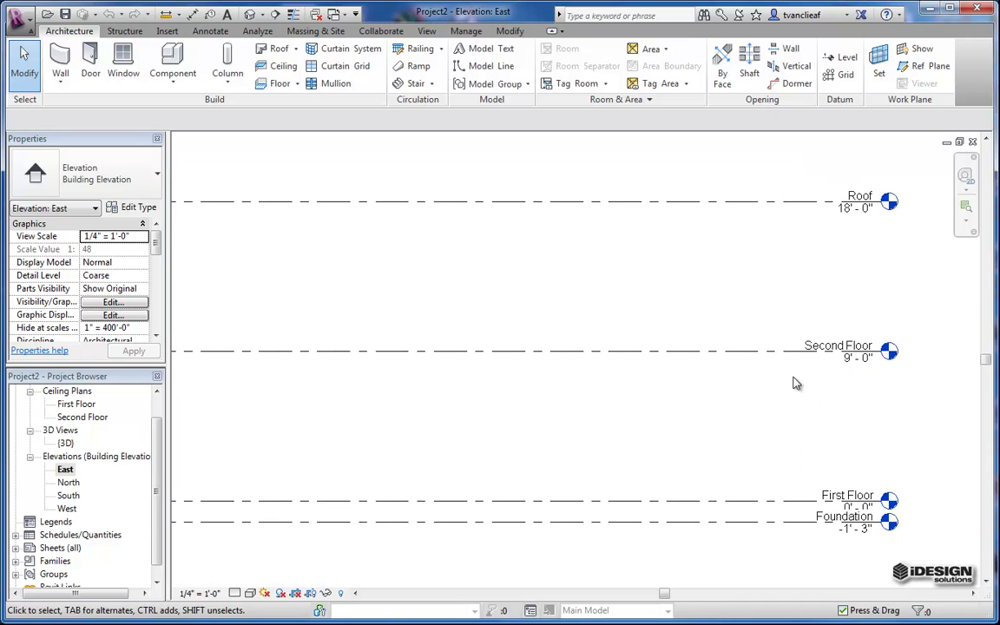
pyautogui.moveTo(868, 266); pyautogui.dragTo(814, 251, button='middle')
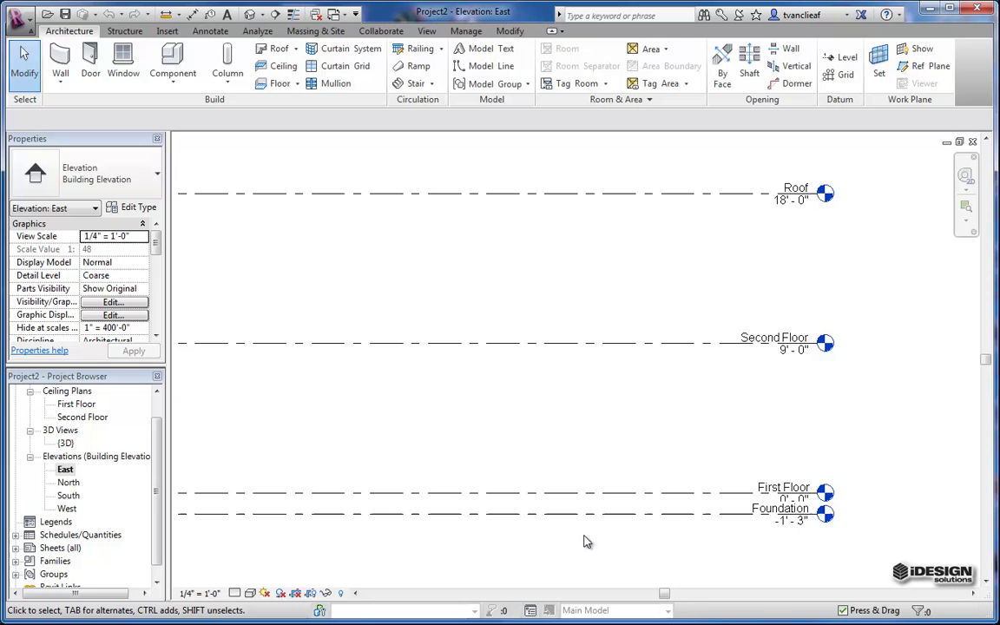
pyautogui.scroll(3, 658, 554)
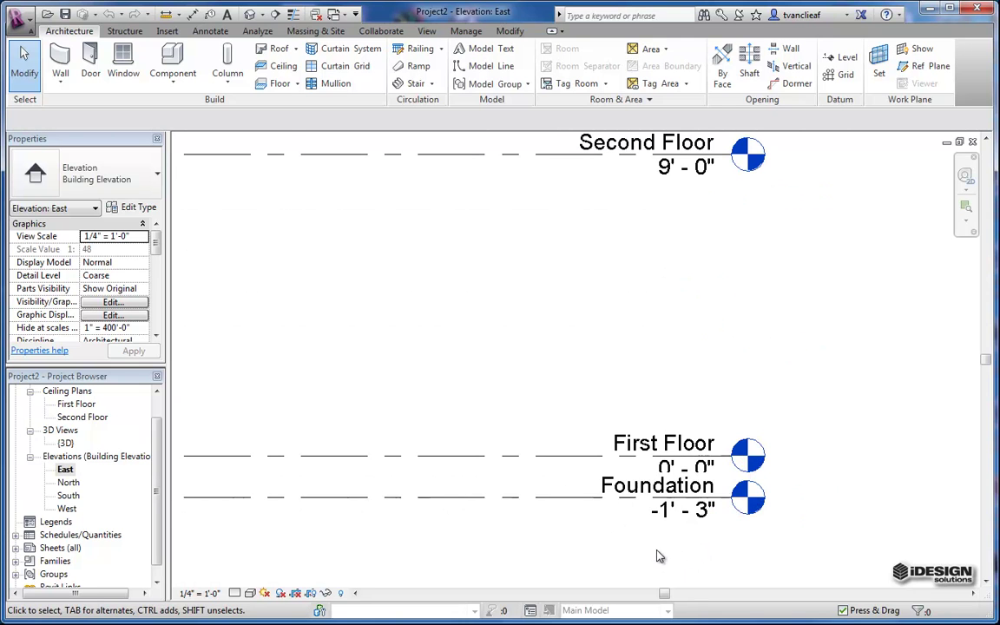
pyautogui.moveTo(591, 512); pyautogui.dragTo(577, 434, button='middle')
pyautogui.scroll(1, 748, 390)
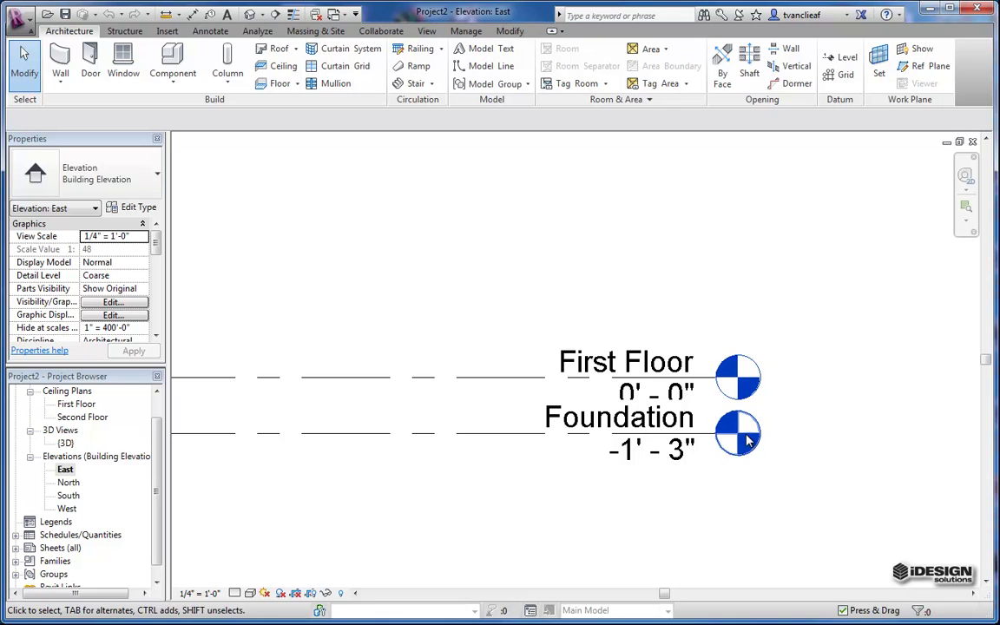
pyautogui.scroll(-1, 738, 434)
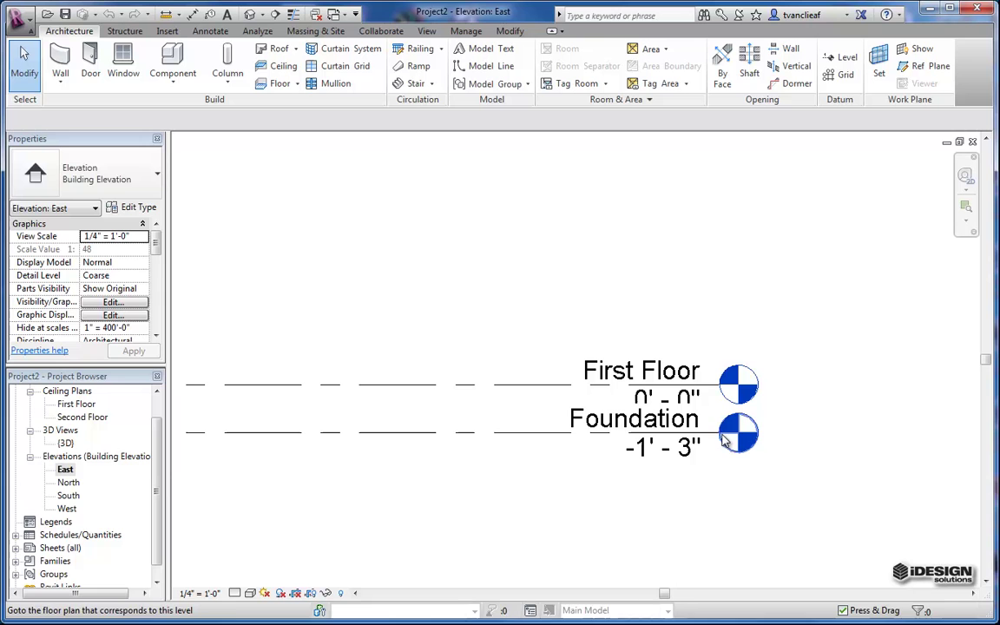
# Locate the Foundation view among the expanded floor plans, and open that plan directly from the Foundation level's head
pyautogui.scroll(1, 104, 443)
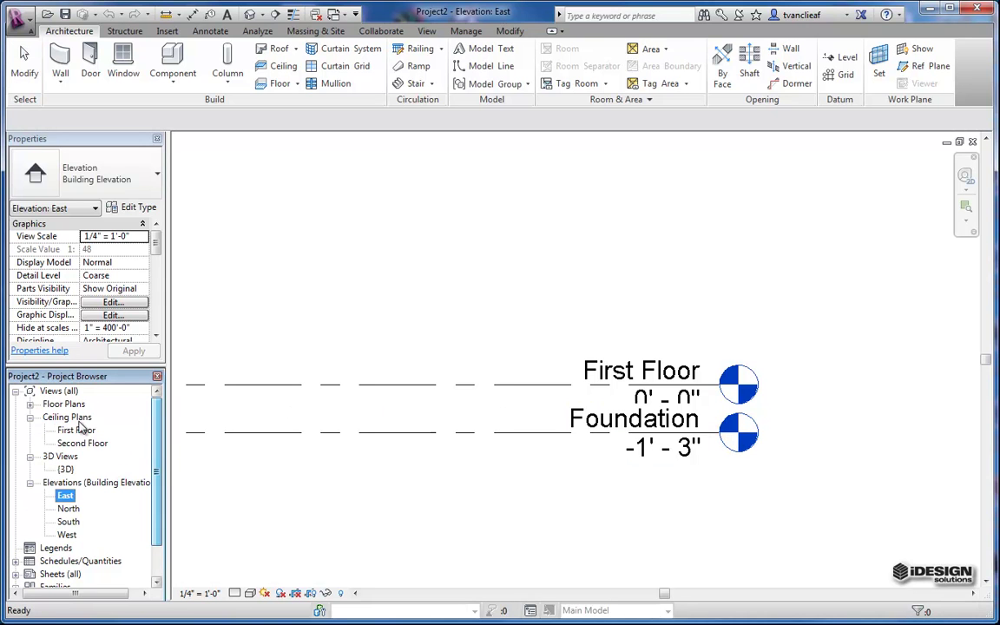
pyautogui.click(30, 405)
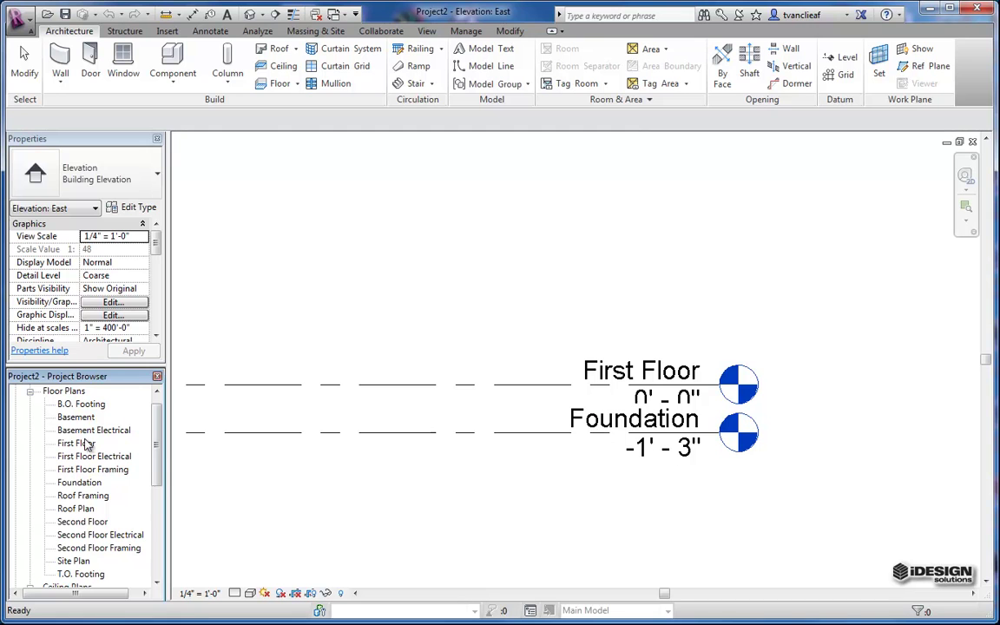
pyautogui.moveTo(157, 448)
pyautogui.mouseDown()
pyautogui.moveTo(160, 467)
pyautogui.moveTo(164, 447)
pyautogui.mouseUp()
pyautogui.click(99, 482)
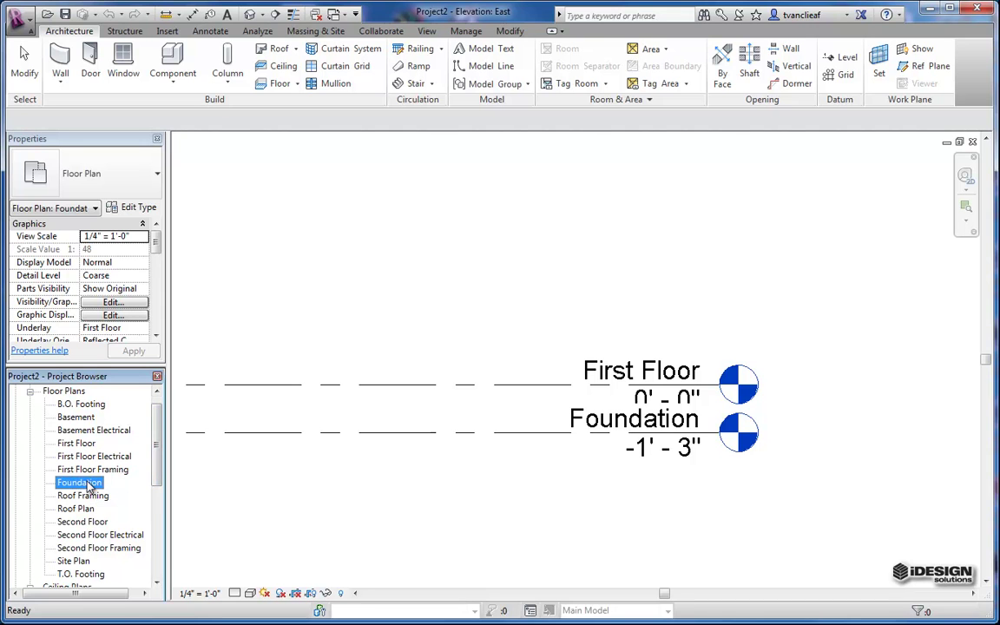
pyautogui.click(746, 441)
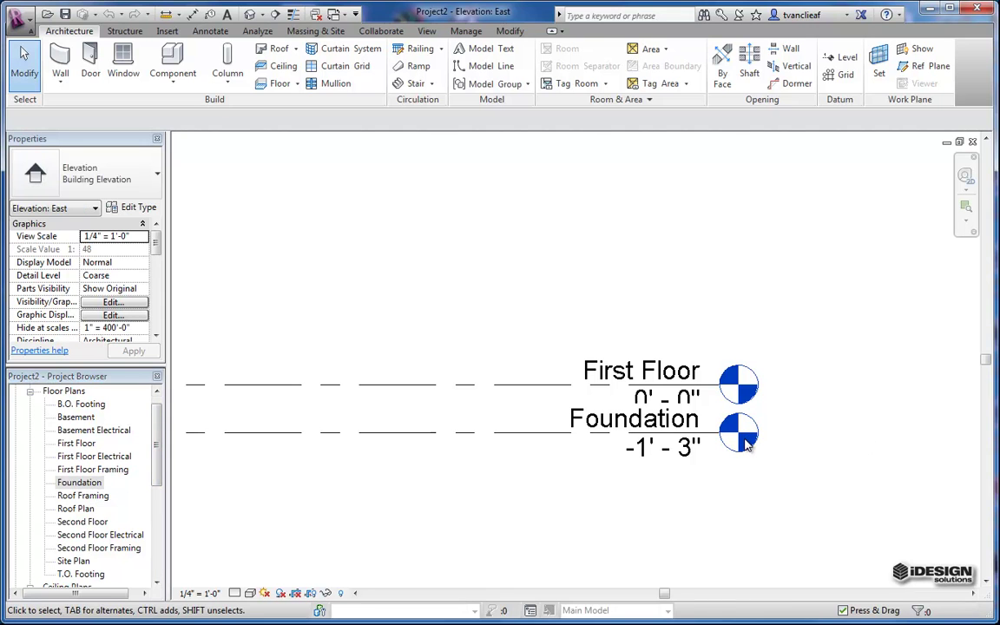
pyautogui.doubleClick(750, 440)
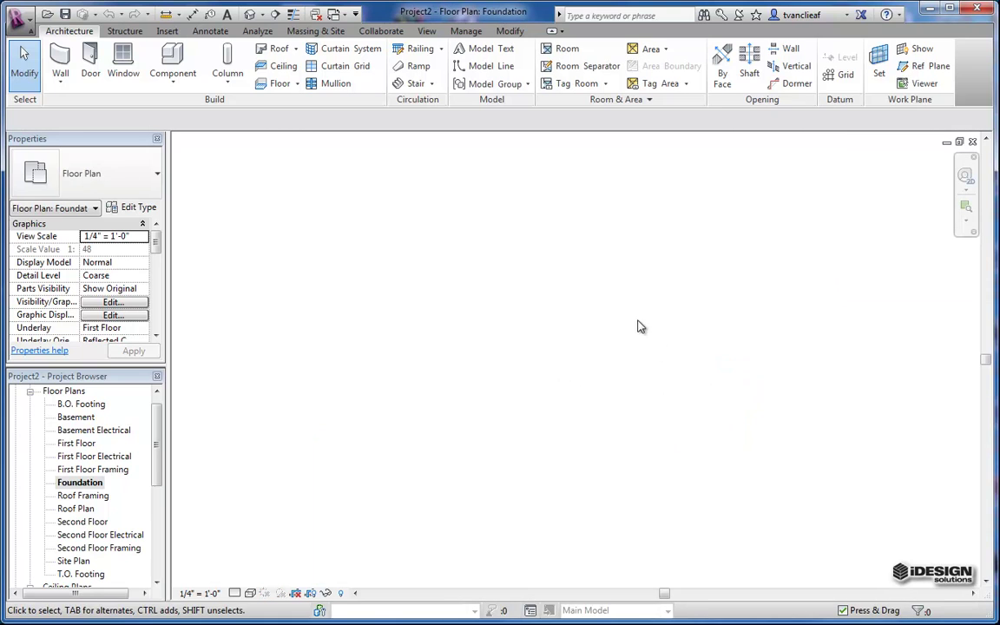
pyautogui.moveTo(605, 335)
pyautogui.mouseDown(button='middle')
pyautogui.moveTo(504, 359)
pyautogui.moveTo(591, 337)
pyautogui.mouseUp(button='middle')
pyautogui.moveTo(504, 346); pyautogui.dragTo(595, 291, button='middle')
# Collapse the Floor Plans group again and return to the East elevation
pyautogui.click(29, 394)
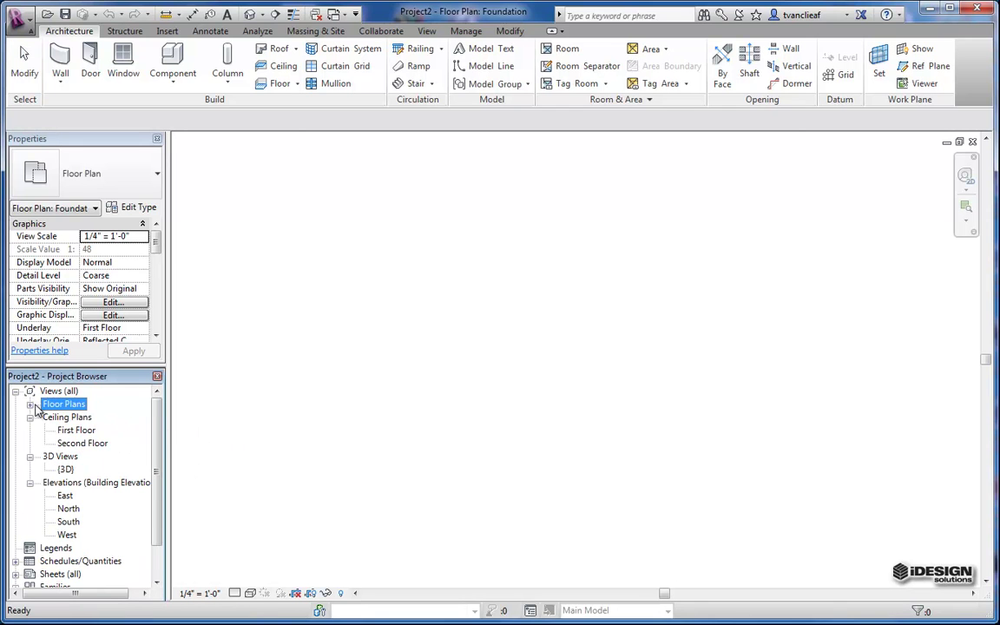
pyautogui.click(68, 497)
pyautogui.doubleClick(67, 497)
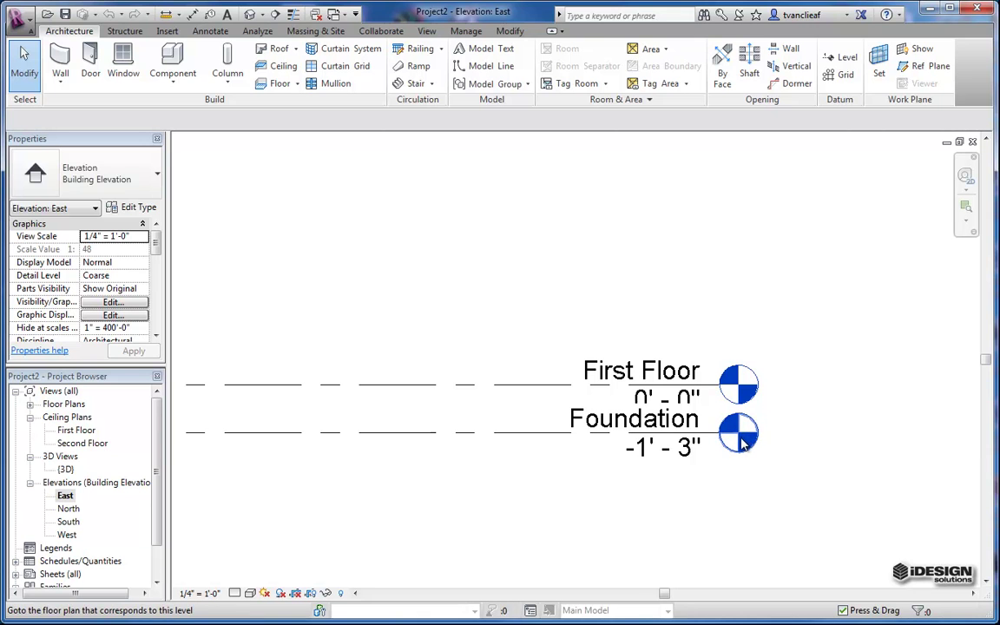
# Select the Foundation level and add an elbow to its line so its head sits below the First Floor head
pyautogui.moveTo(502, 421); pyautogui.dragTo(512, 427, button='middle')
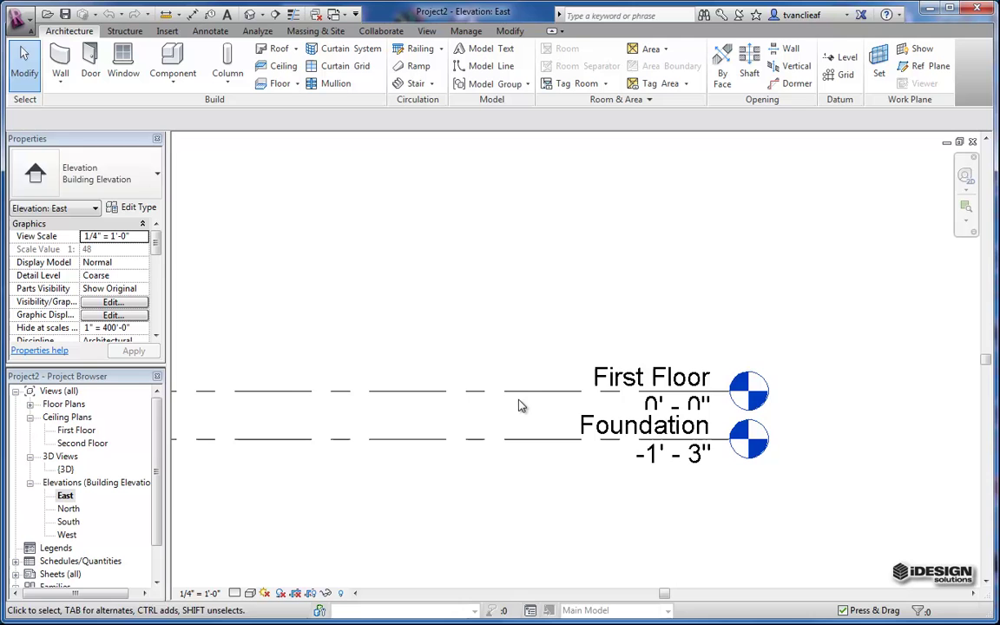
pyautogui.scroll(1, 475, 469)
pyautogui.moveTo(476, 469); pyautogui.dragTo(515, 424, button='middle')
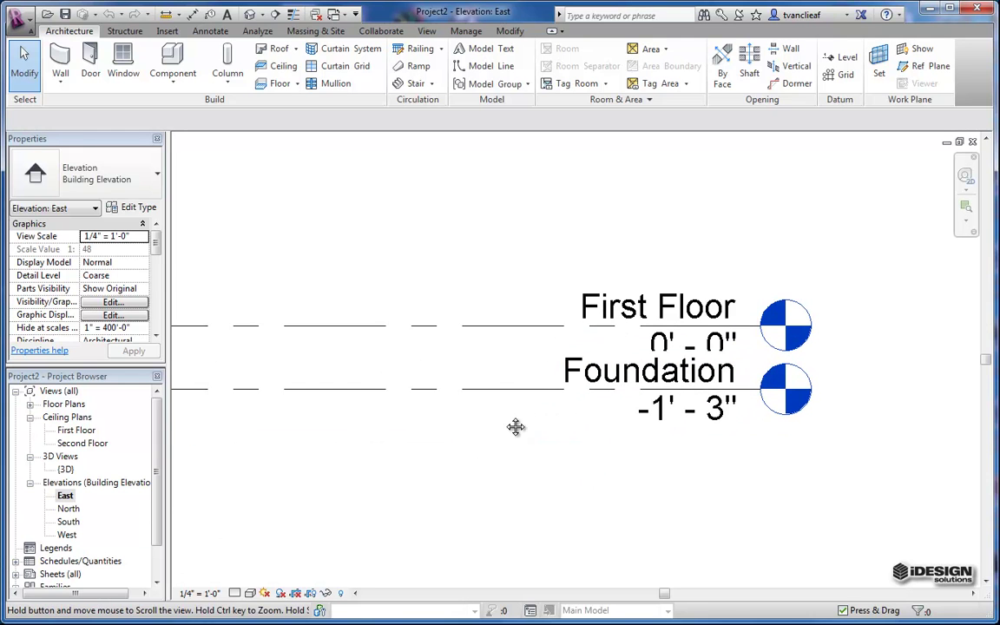
pyautogui.click(533, 395)
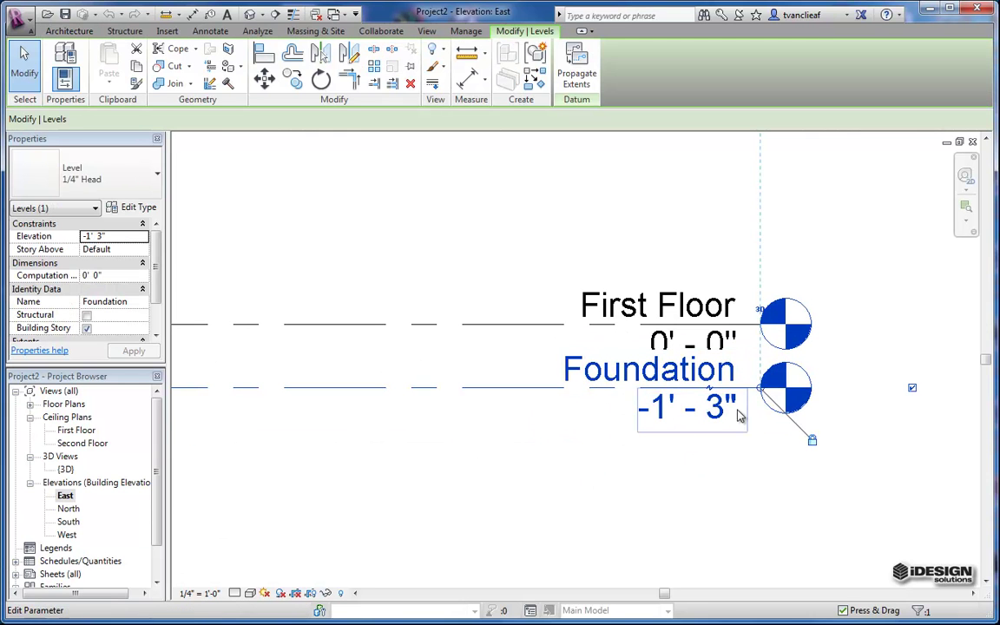
pyautogui.scroll(1, 740, 428)
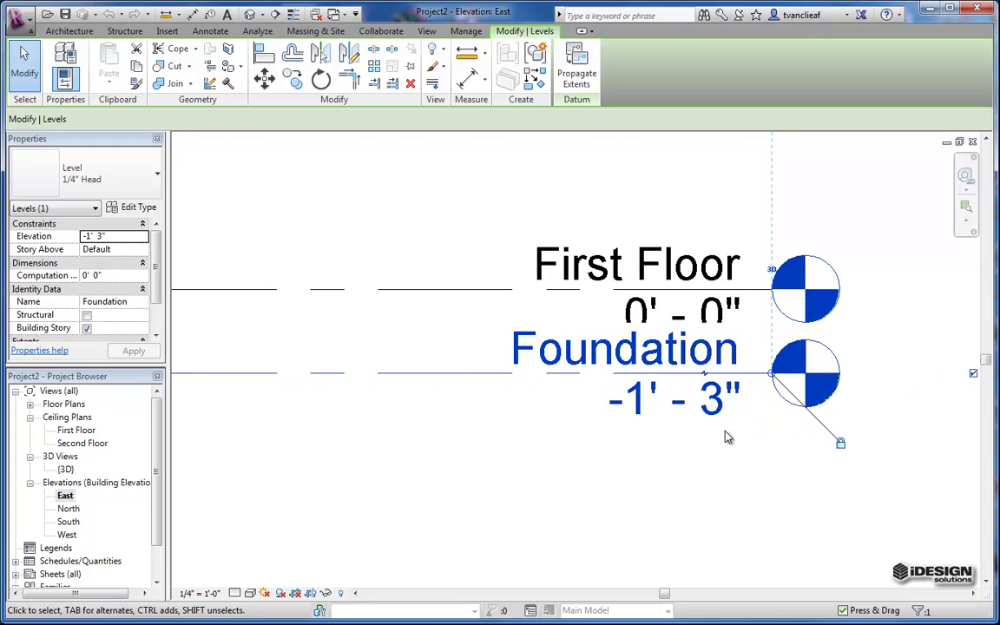
pyautogui.click(639, 373)
pyautogui.moveTo(496, 392); pyautogui.dragTo(508, 354, button='middle')
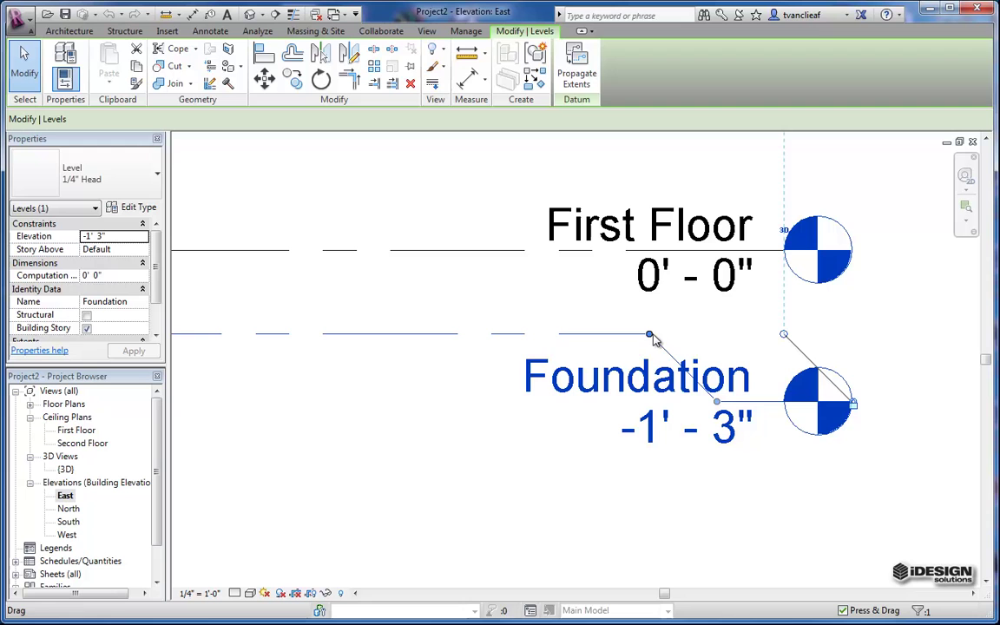
# Move both elbow points of the Foundation level line back until the bend lies clear of the level's name
pyautogui.moveTo(649, 335); pyautogui.dragTo(475, 335)
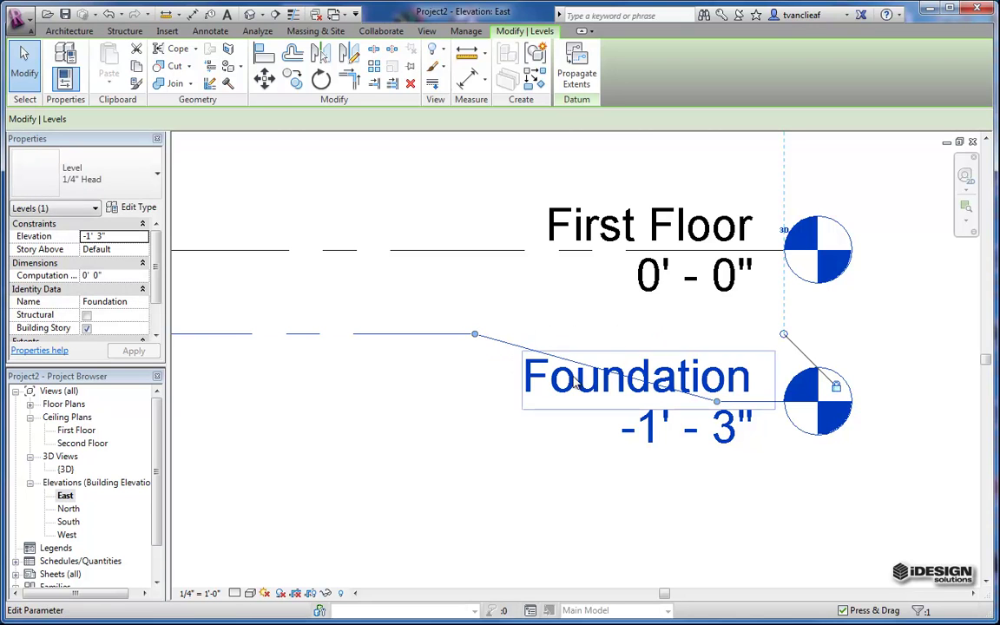
pyautogui.moveTo(716, 402); pyautogui.dragTo(505, 406)
pyautogui.moveTo(495, 425); pyautogui.dragTo(432, 419, button='middle')
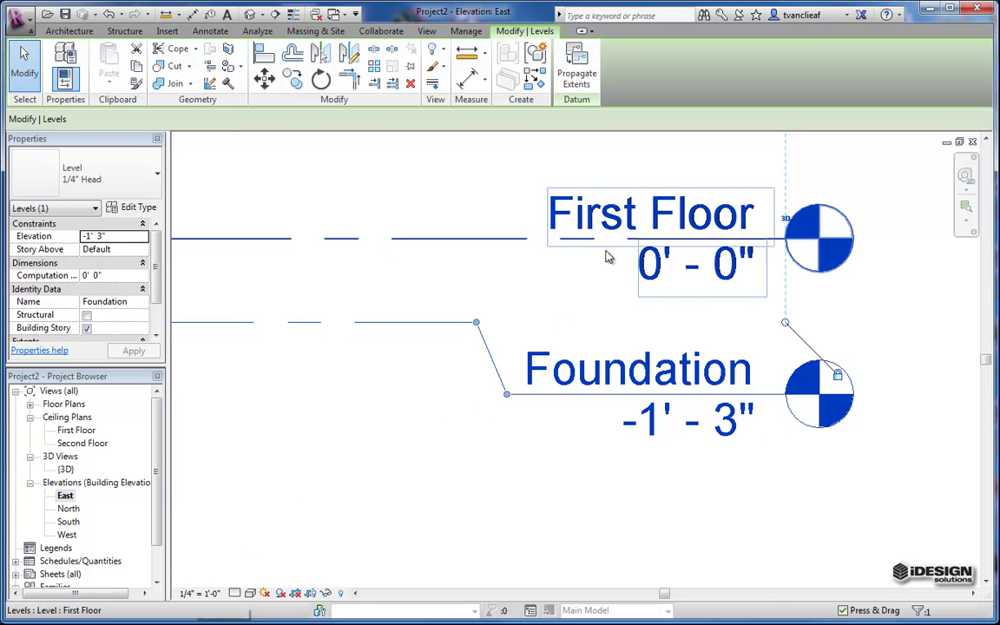
# Set the East elevation's view scale to 1/8" = 1'-0" and check the Foundation level's elbow and label
pyautogui.click(199, 593)
pyautogui.click(217, 305)
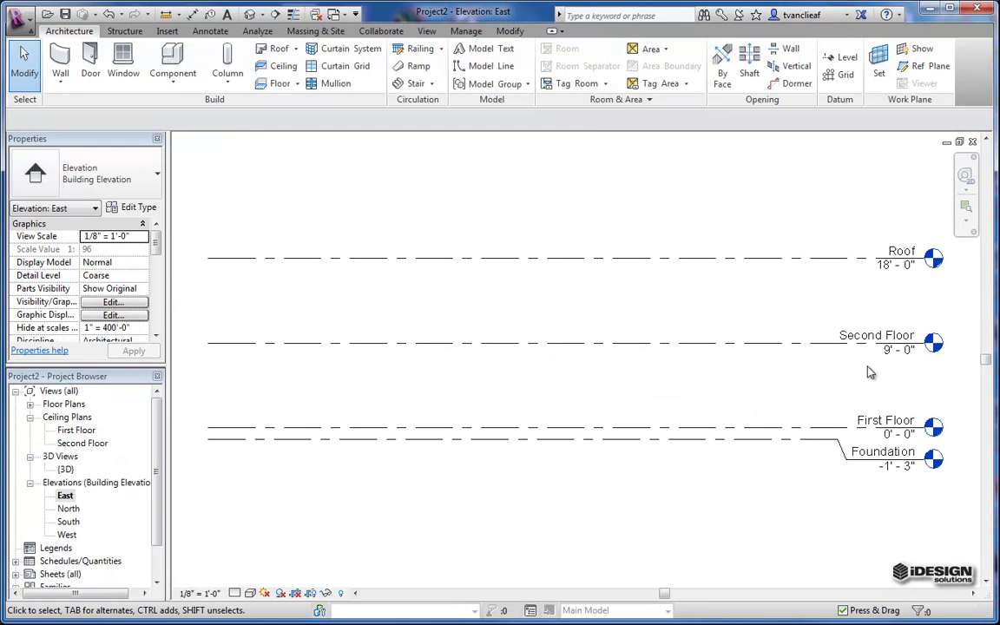
pyautogui.moveTo(811, 354); pyautogui.dragTo(607, 333, button='middle')
pyautogui.scroll(3, 668, 395)
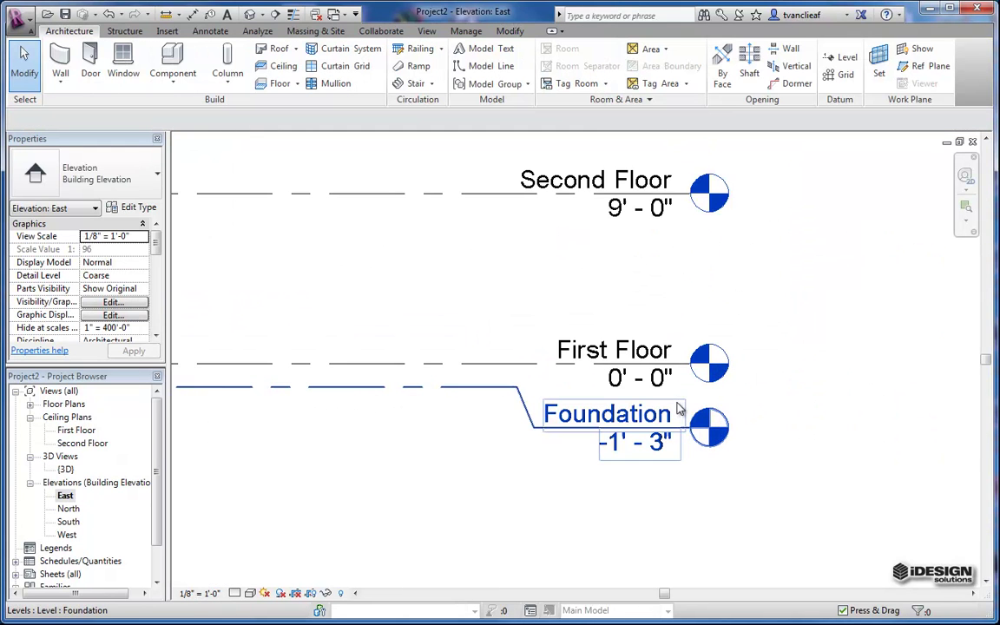
pyautogui.scroll(1, 627, 446)
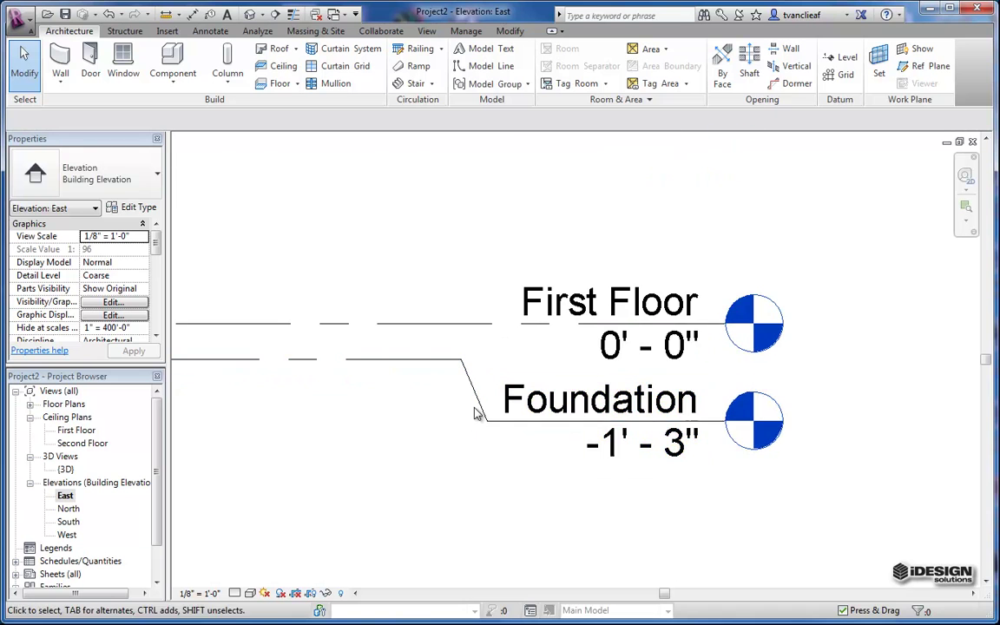
pyautogui.scroll(1, 503, 430)
pyautogui.click(457, 411)
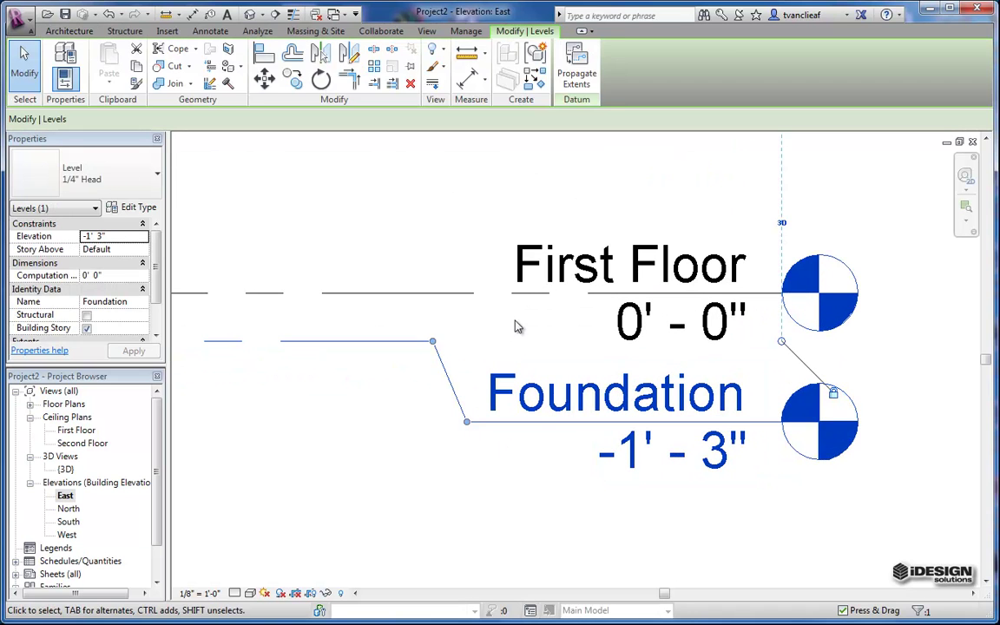
pyautogui.click(516, 326)
# Select the First Floor level and add an elbow to its line near the level head
pyautogui.click(503, 295)
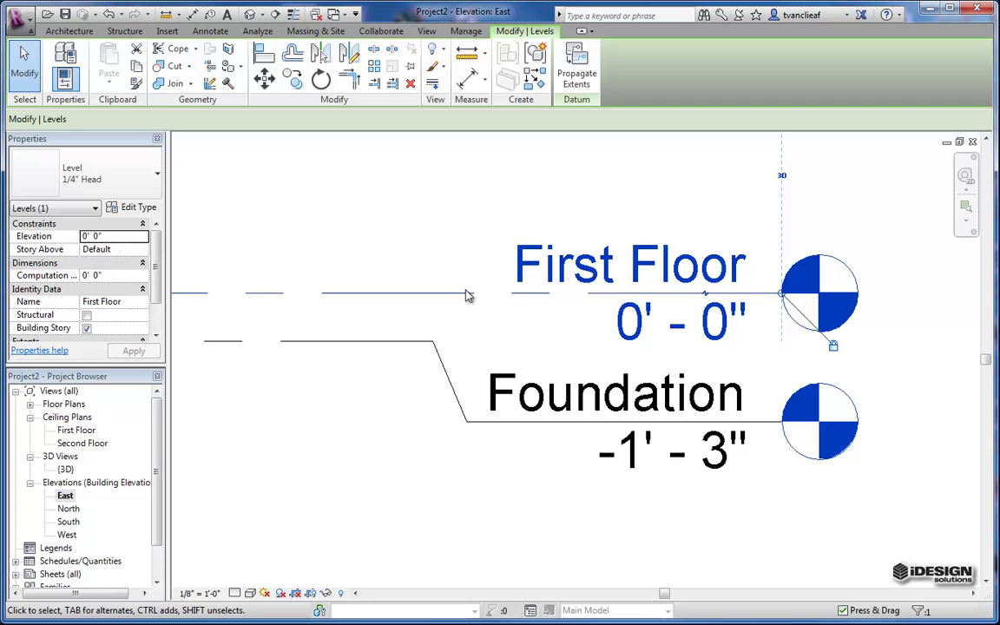
pyautogui.scroll(1, 707, 297)
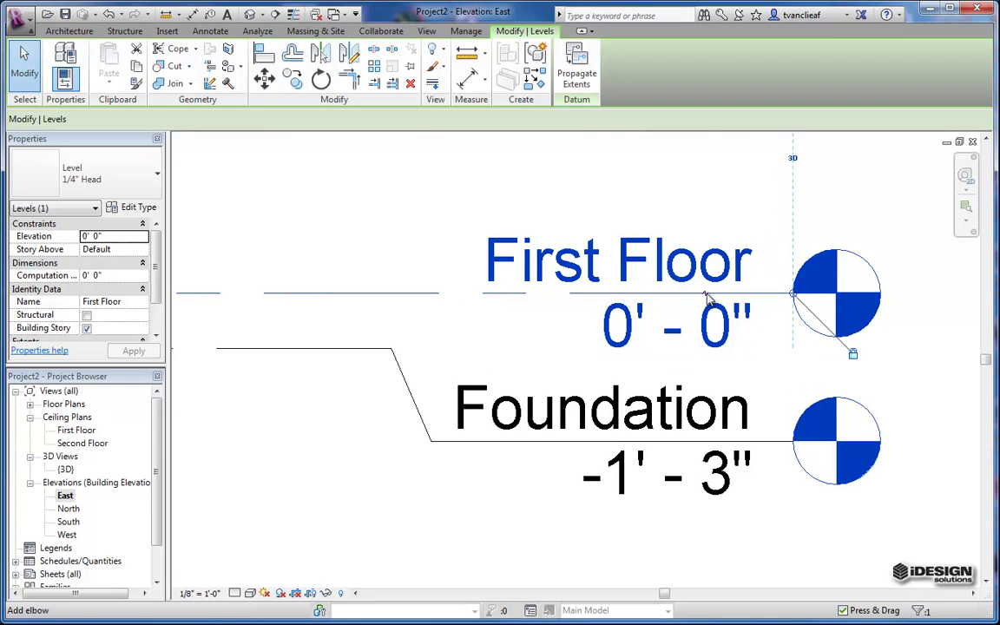
pyautogui.scroll(1, 707, 297)
pyautogui.click(708, 297)
pyautogui.scroll(-1, 647, 309)
pyautogui.scroll(-1, 646, 308)
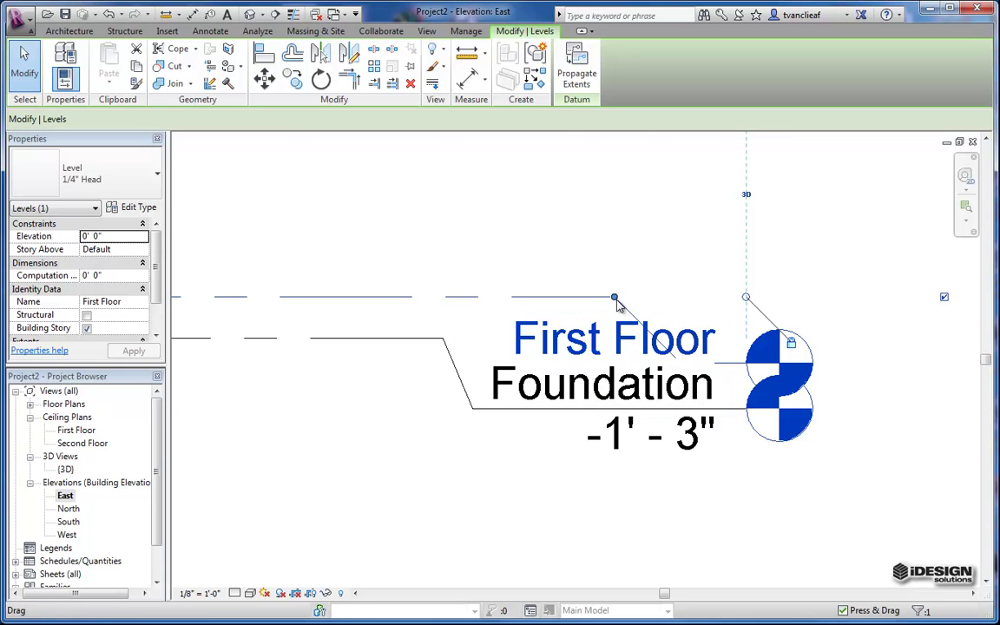
# Move the First Floor level's elbow point back along its line and raise the level to an elevation of 3' 5"
pyautogui.moveTo(616, 297); pyautogui.dragTo(519, 297)
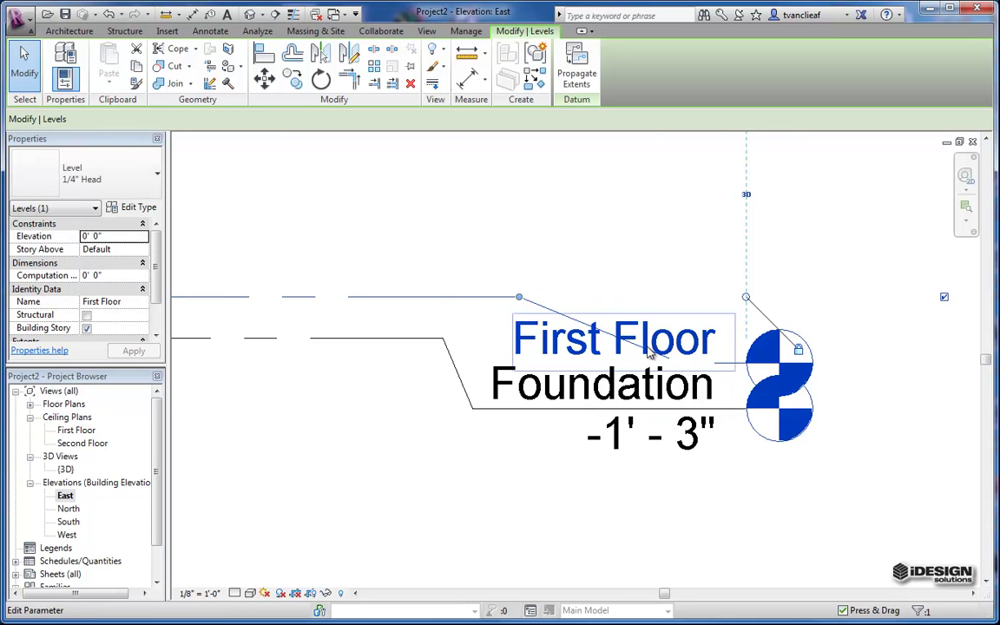
pyautogui.moveTo(738, 363); pyautogui.dragTo(747, 253)
pyautogui.scroll(-4, 663, 245)
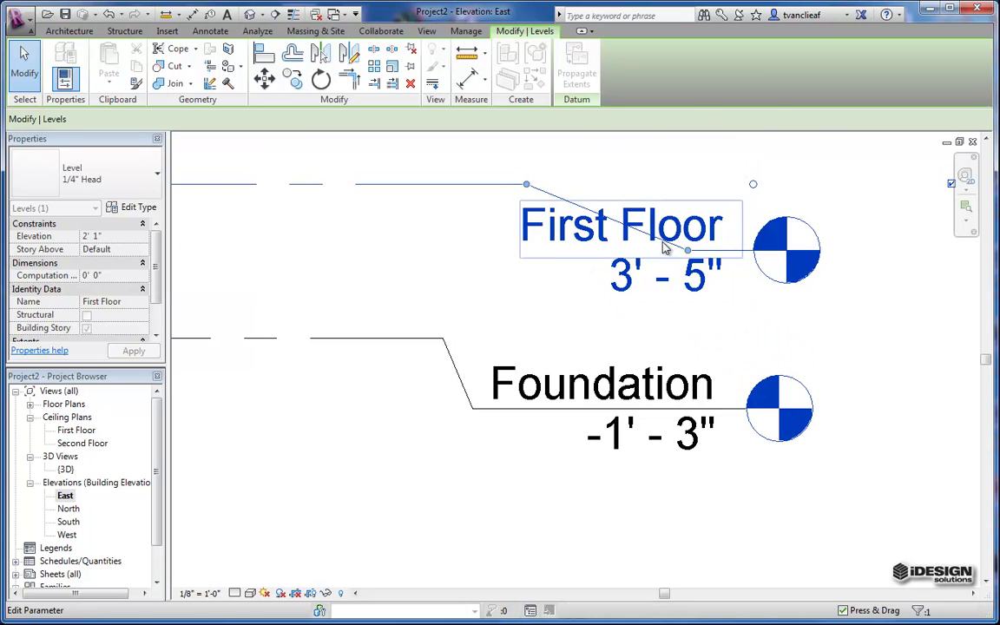
pyautogui.moveTo(690, 280); pyautogui.dragTo(642, 286, button='middle')
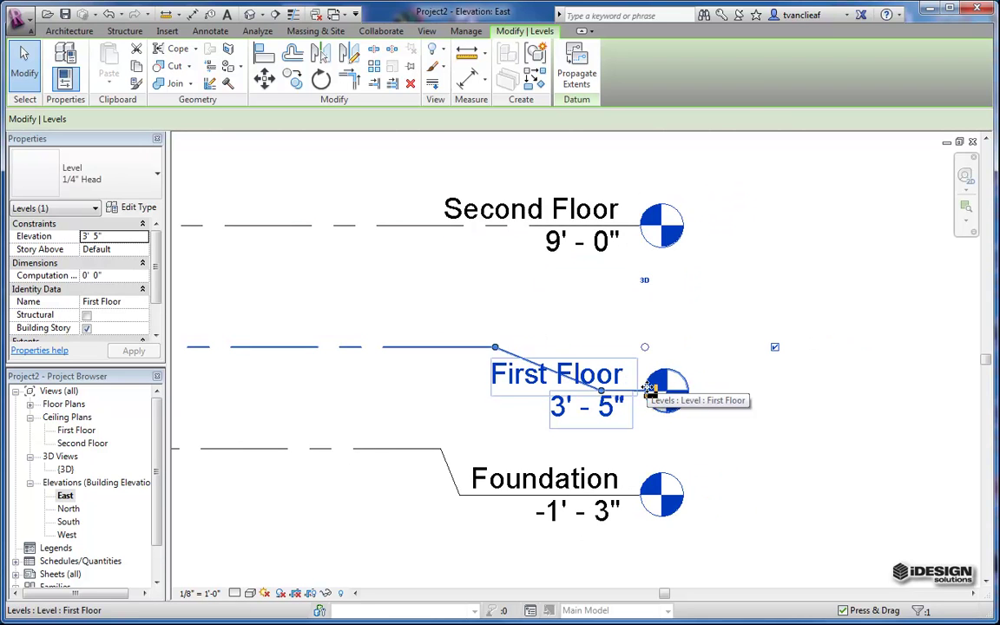
pyautogui.scroll(2, 669, 398)
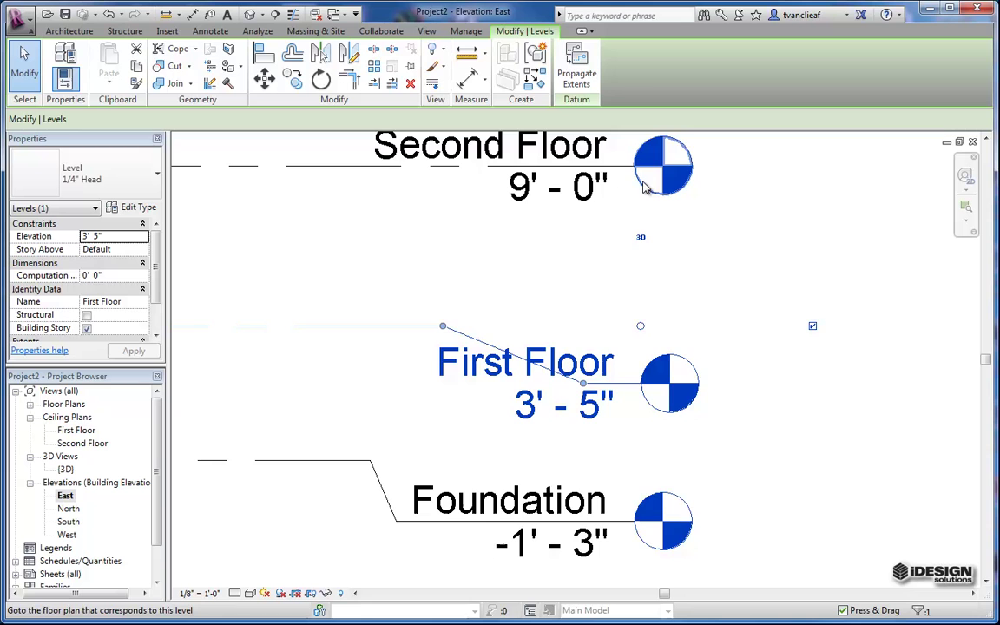
# Extend the head end of the Second Floor level outward, together with the level ends aligned to it
pyautogui.moveTo(646, 212); pyautogui.dragTo(607, 346, button='middle')
pyautogui.scroll(-1, 365, 334)
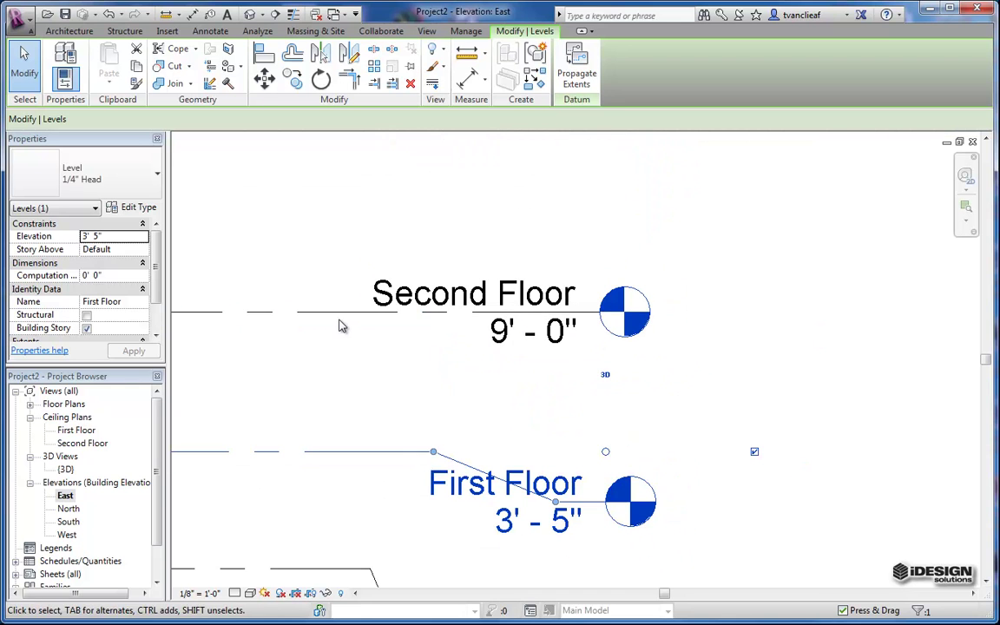
pyautogui.click(347, 327)
pyautogui.moveTo(604, 319); pyautogui.dragTo(677, 320)
pyautogui.scroll(-2, 640, 323)
pyautogui.moveTo(640, 323); pyautogui.dragTo(555, 323, button='middle')
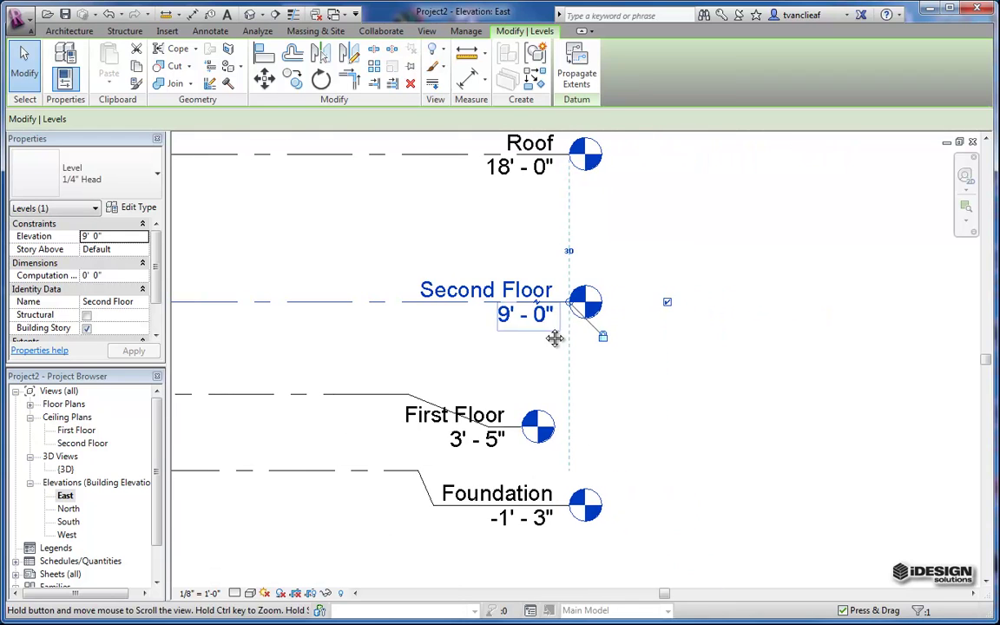
# Align the First Floor level's head end with the other level heads and straighten its line by removing the elbow
pyautogui.click(402, 383)
pyautogui.click(512, 410)
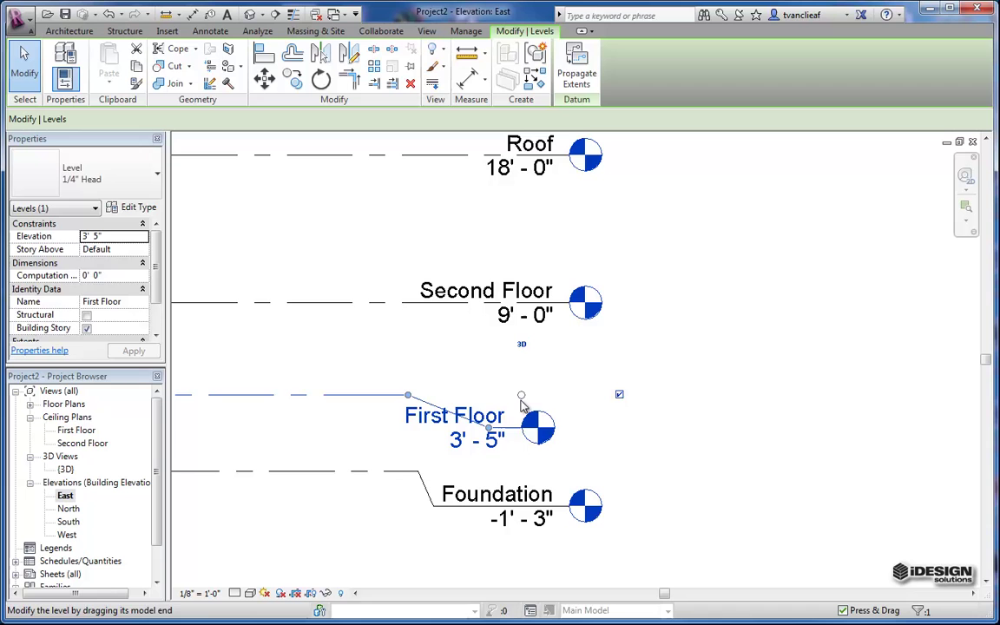
pyautogui.moveTo(522, 396)
pyautogui.keyDown('ctrl'); pyautogui.mouseDown()
pyautogui.moveTo(570, 396)
pyautogui.moveTo(541, 396)
pyautogui.mouseUp(); pyautogui.keyUp('ctrl')
pyautogui.scroll(2, 521, 429)
pyautogui.click(486, 458)
pyautogui.scroll(-2, 447, 368)
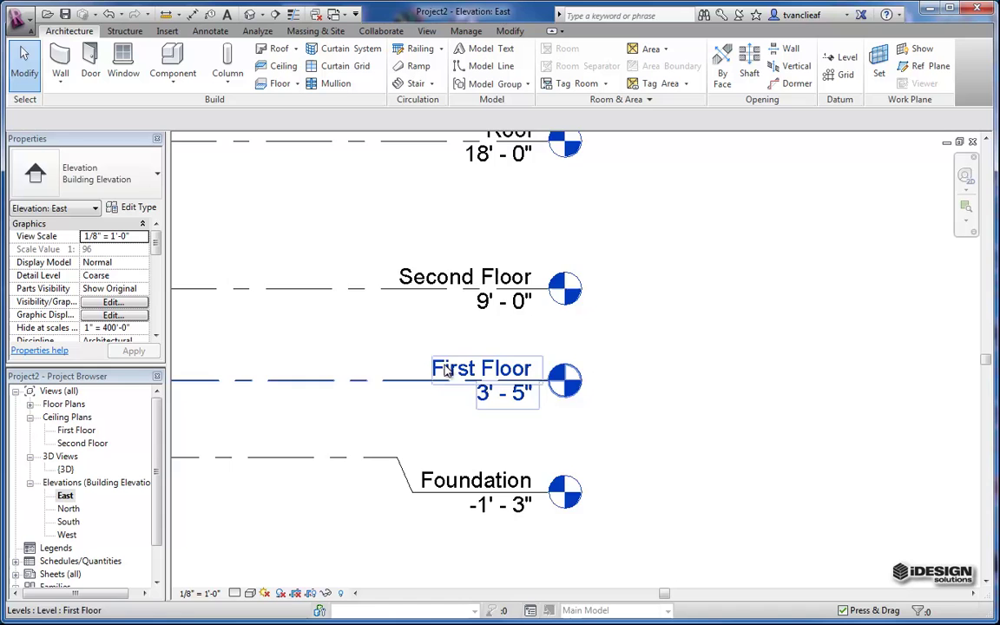
# Set the First Floor level's elevation to 2'
pyautogui.moveTo(447, 369); pyautogui.dragTo(547, 442, button='middle')
pyautogui.scroll(-1, 549, 423)
pyautogui.moveTo(672, 433); pyautogui.dragTo(606, 425, button='middle')
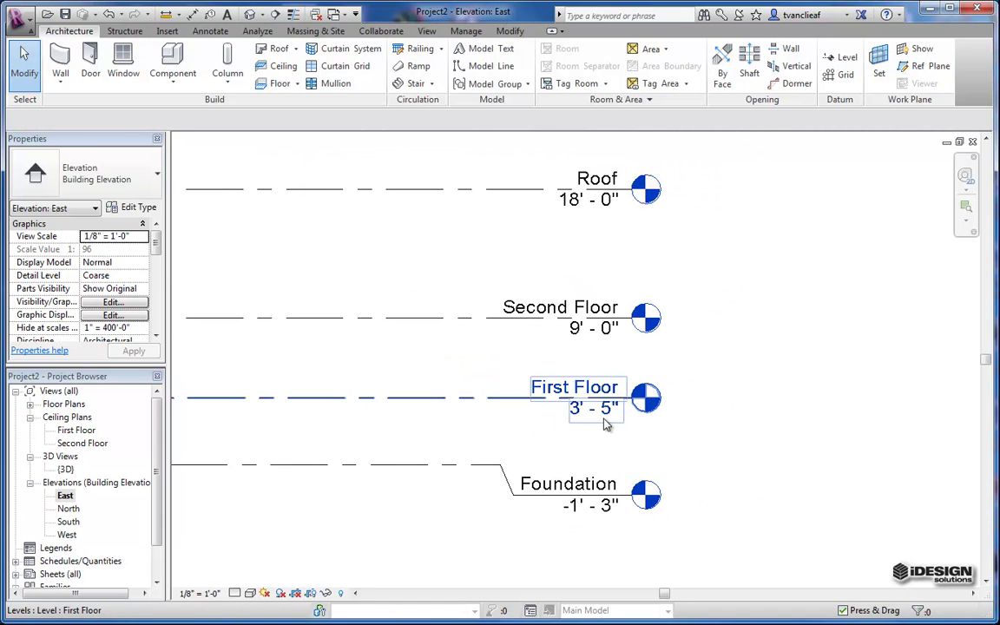
pyautogui.scroll(3, 577, 438)
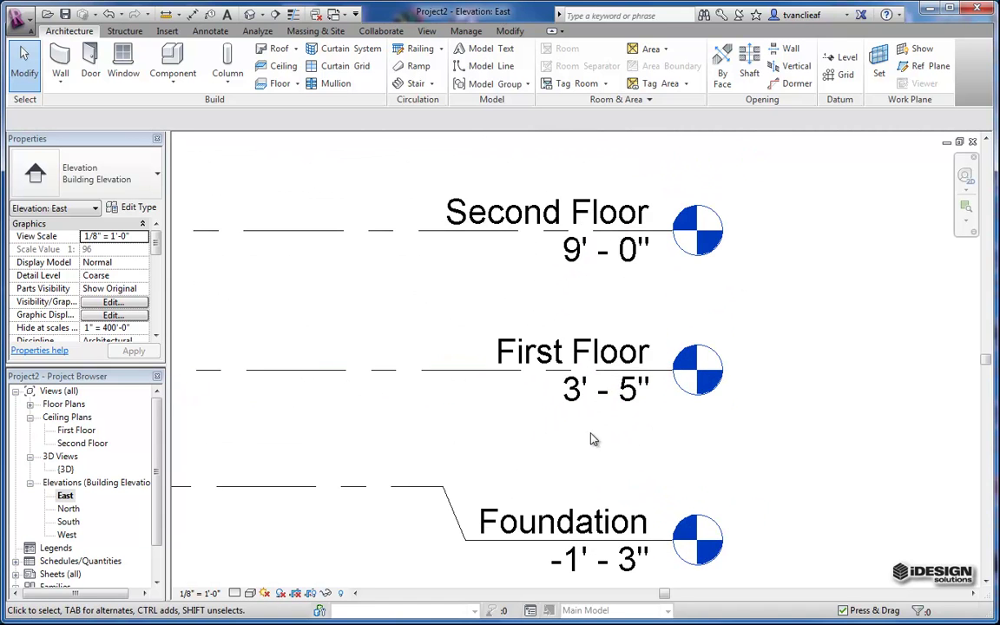
pyautogui.doubleClick(627, 402)
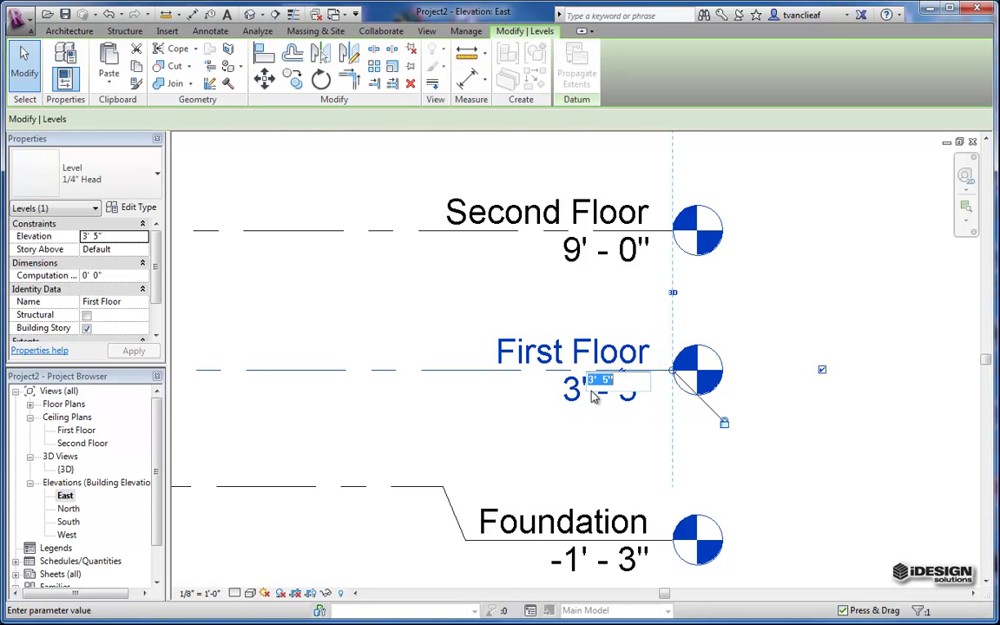
pyautogui.write("2'")
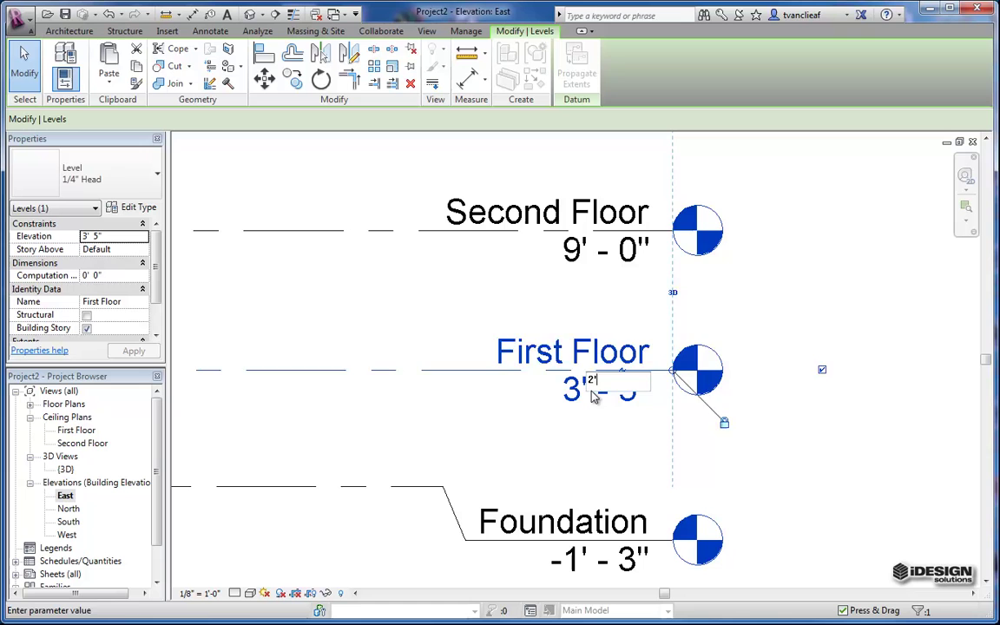
pyautogui.press('Return')
pyautogui.moveTo(562, 428); pyautogui.dragTo(528, 323, button='middle')
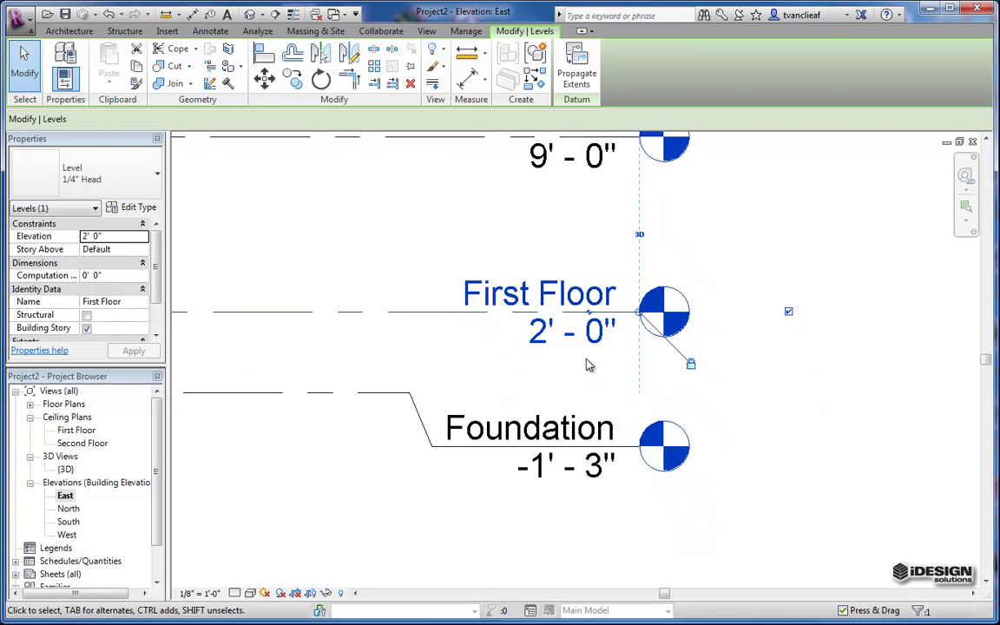
pyautogui.scroll(2, 528, 323)
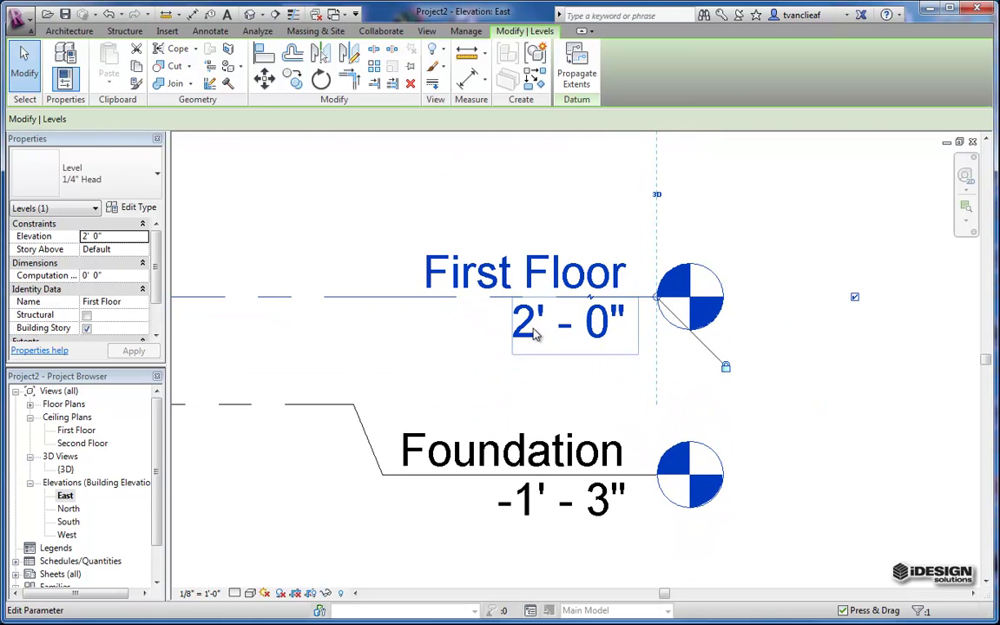
# Enter the First Floor level's elevation in metric as 600mm
pyautogui.click(525, 326)
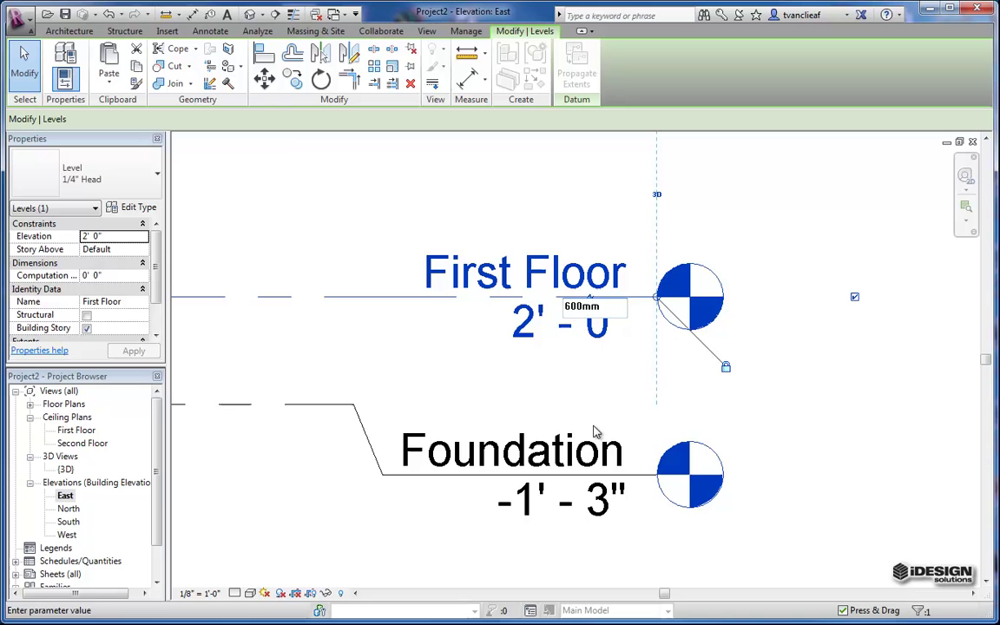
pyautogui.press('Return')
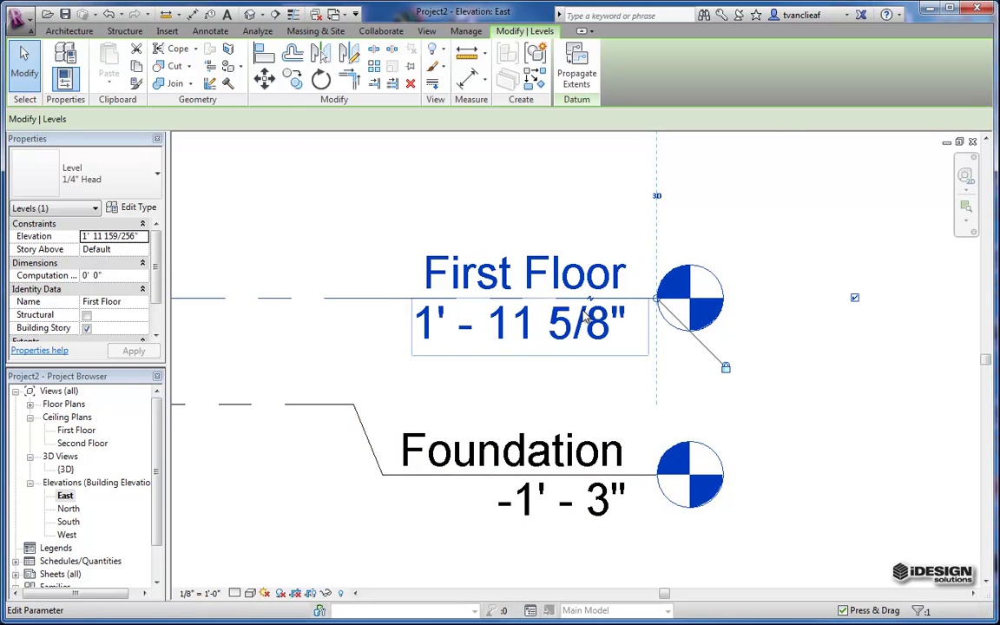
pyautogui.scroll(1, 556, 337)
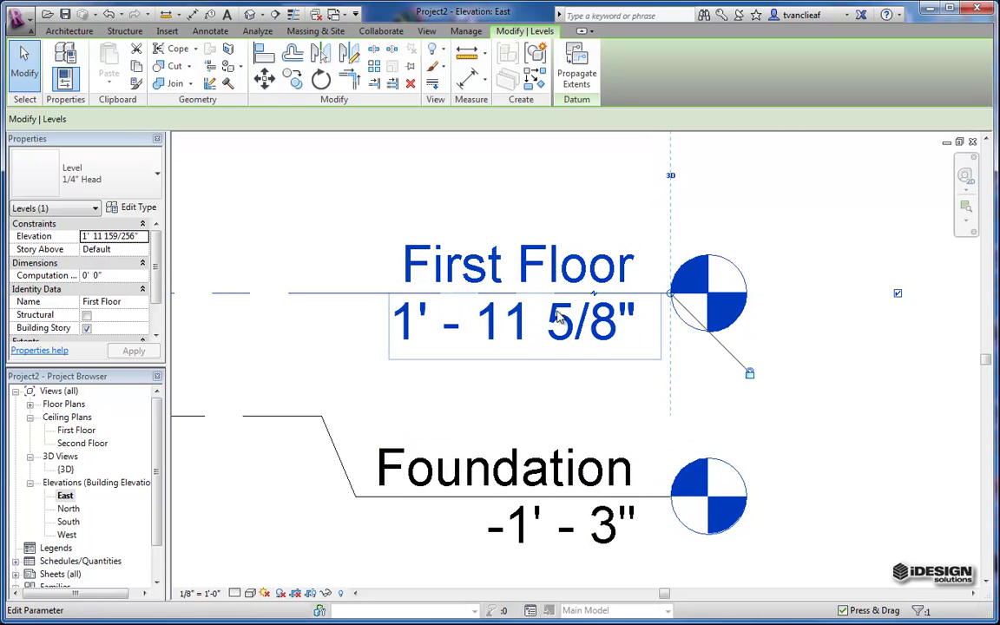
# Change the First Floor level's elevation back to 2' and deselect the level
pyautogui.click(573, 338)
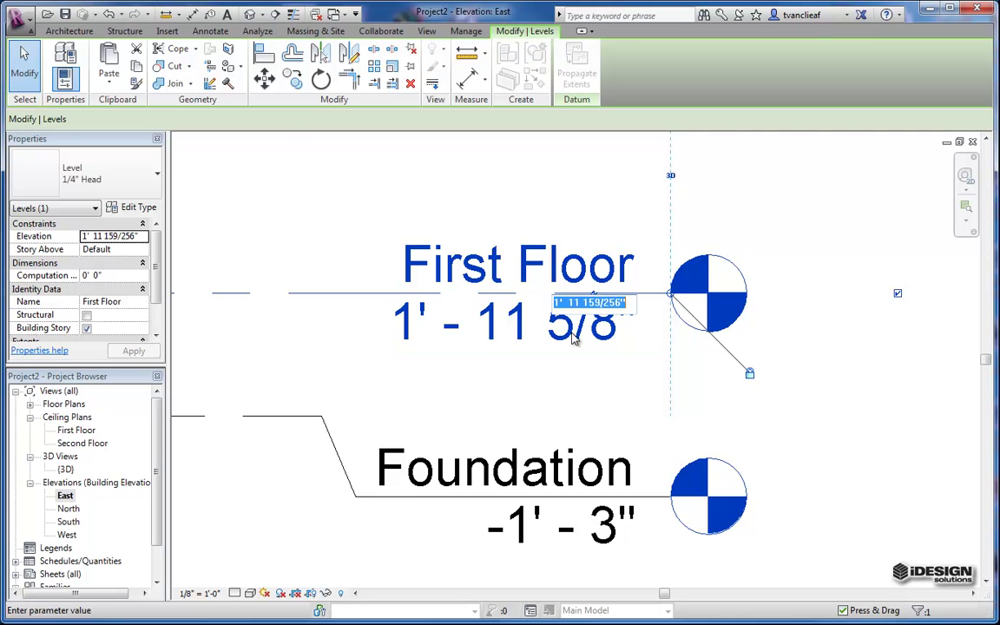
pyautogui.write('2')
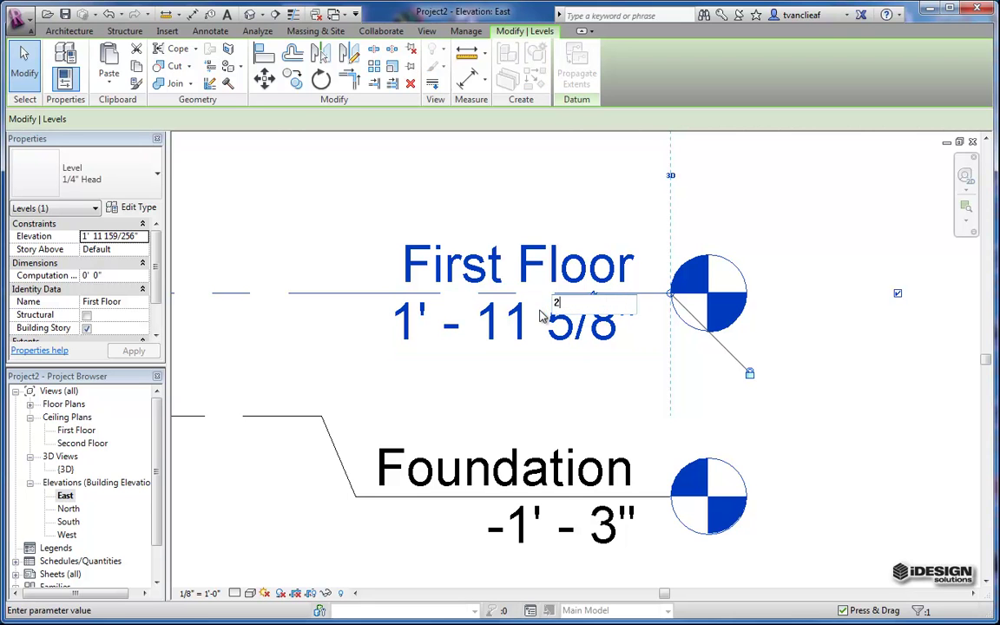
pyautogui.write("'")
pyautogui.press('Return')
pyautogui.click(451, 351)
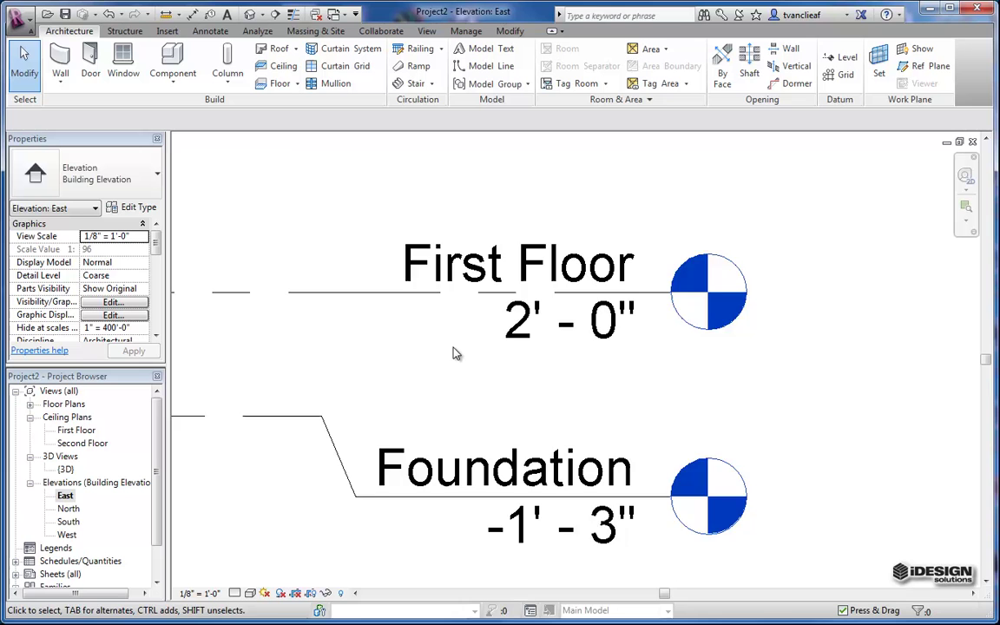
# Rename the Roof level as Third Floor and deselect it
pyautogui.scroll(-2, 382, 310)
pyautogui.scroll(-5, 451, 334)
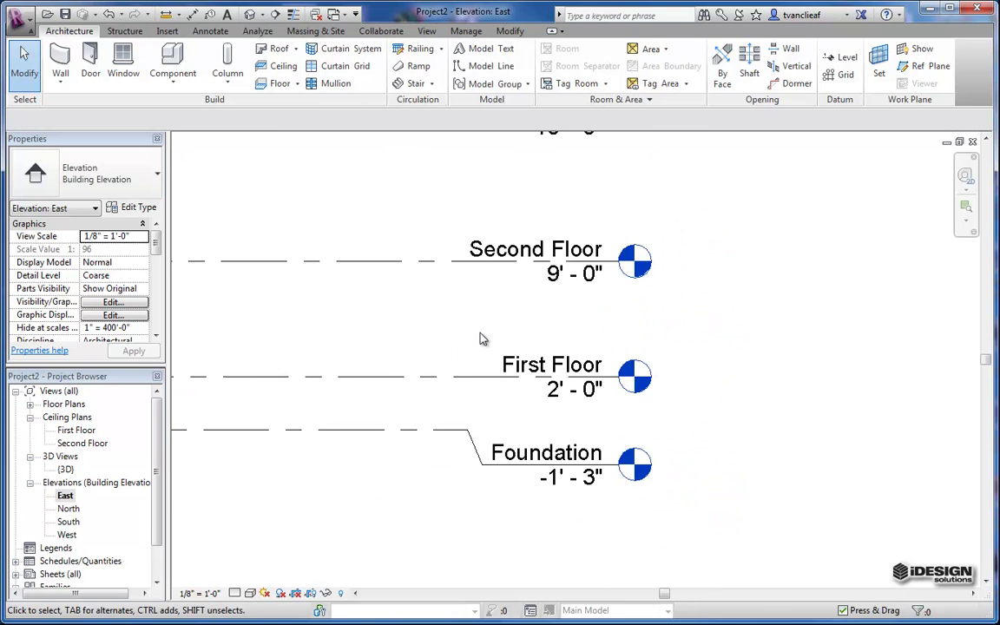
pyautogui.moveTo(477, 304); pyautogui.dragTo(620, 356, button='middle')
pyautogui.scroll(-2, 599, 335)
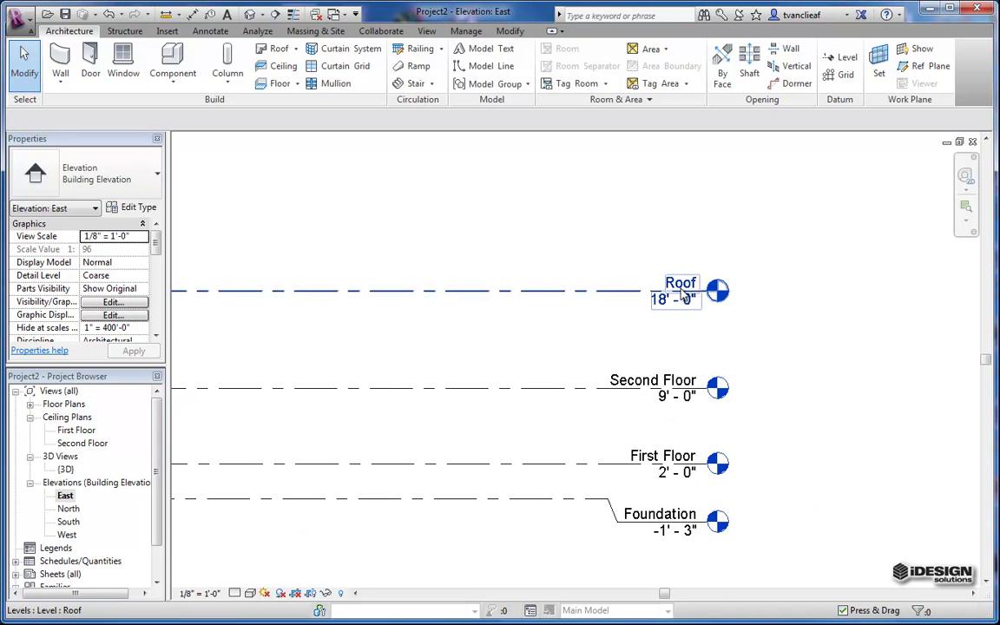
pyautogui.scroll(2, 689, 297)
pyautogui.scroll(1, 691, 301)
pyautogui.scroll(-2, 621, 302)
pyautogui.scroll(1, 596, 302)
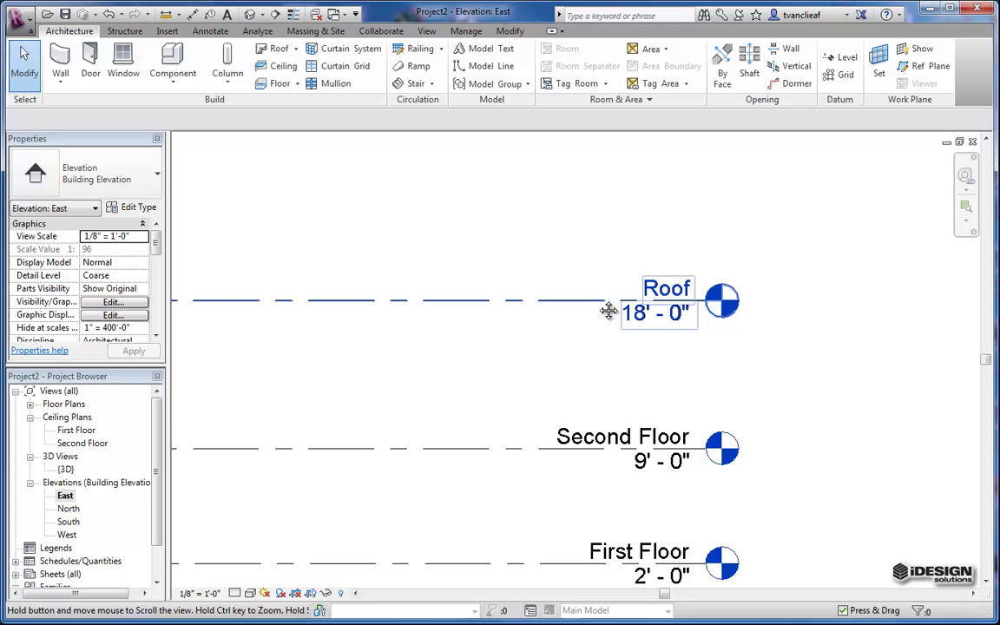
pyautogui.click(656, 289)
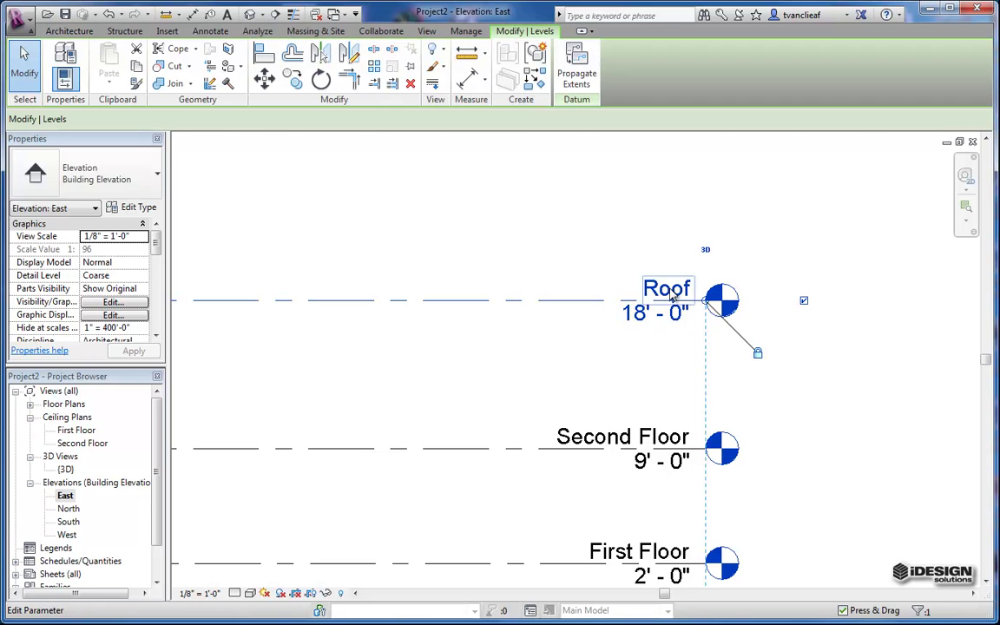
pyautogui.click(651, 292)
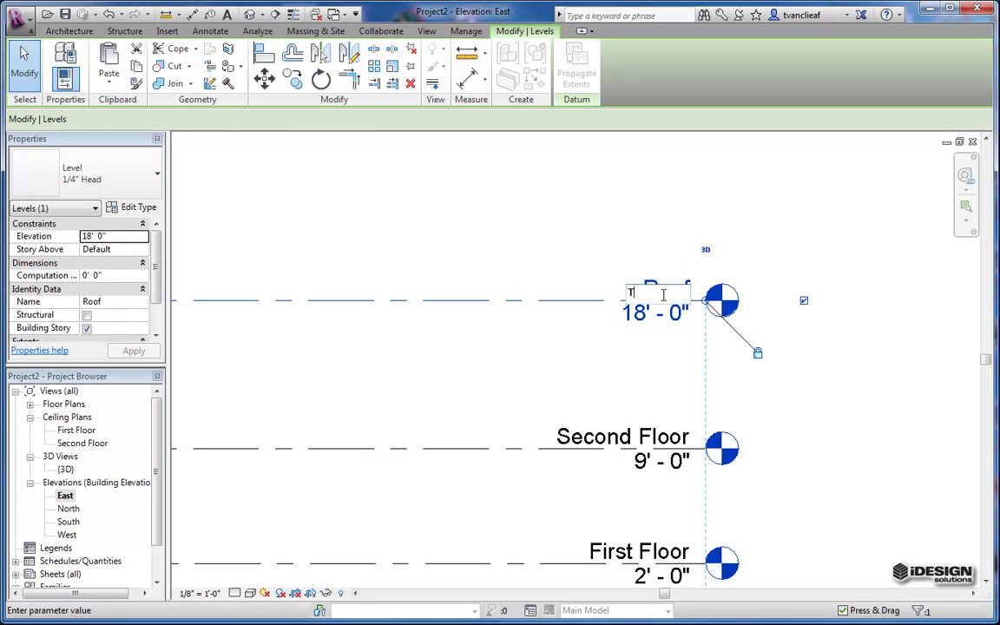
pyautogui.write('Third Floor')
pyautogui.press('Return')
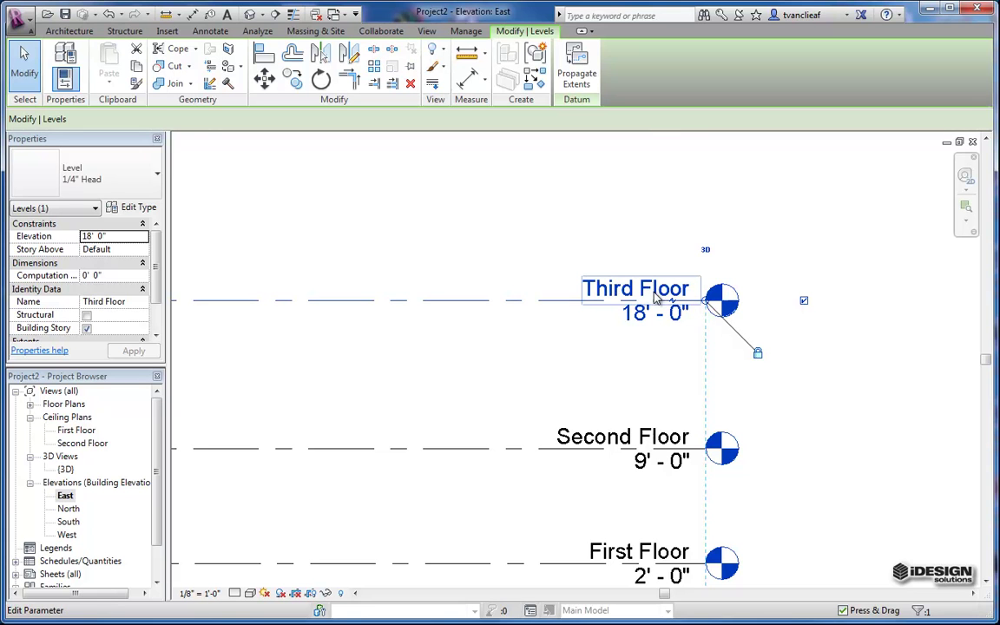
pyautogui.scroll(2, 647, 299)
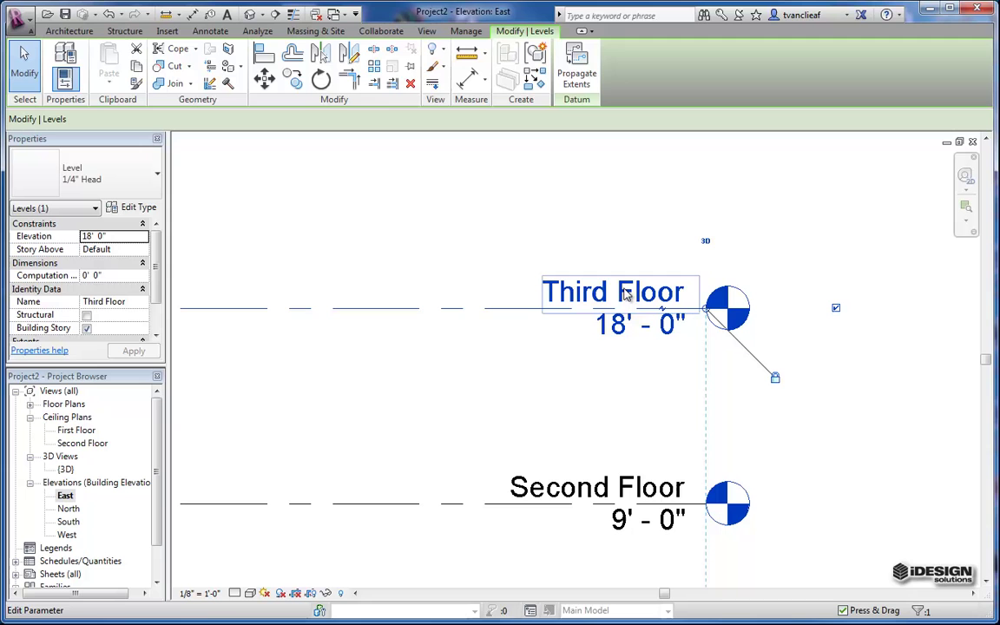
pyautogui.click(548, 378)
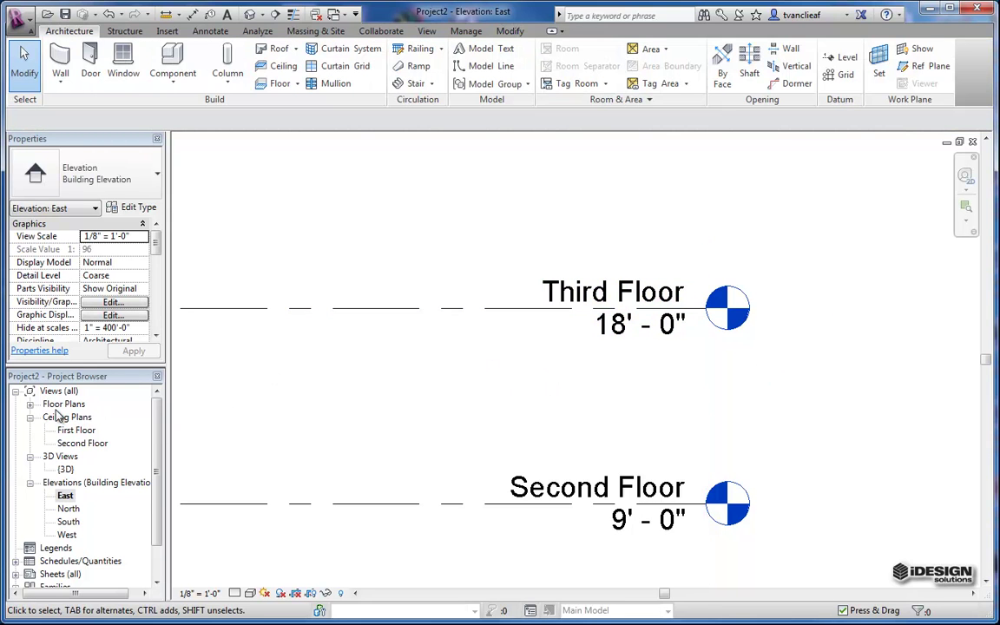
# Find the Roof Plan view among the floor plans and rename it as Third Floor
pyautogui.click(30, 404)
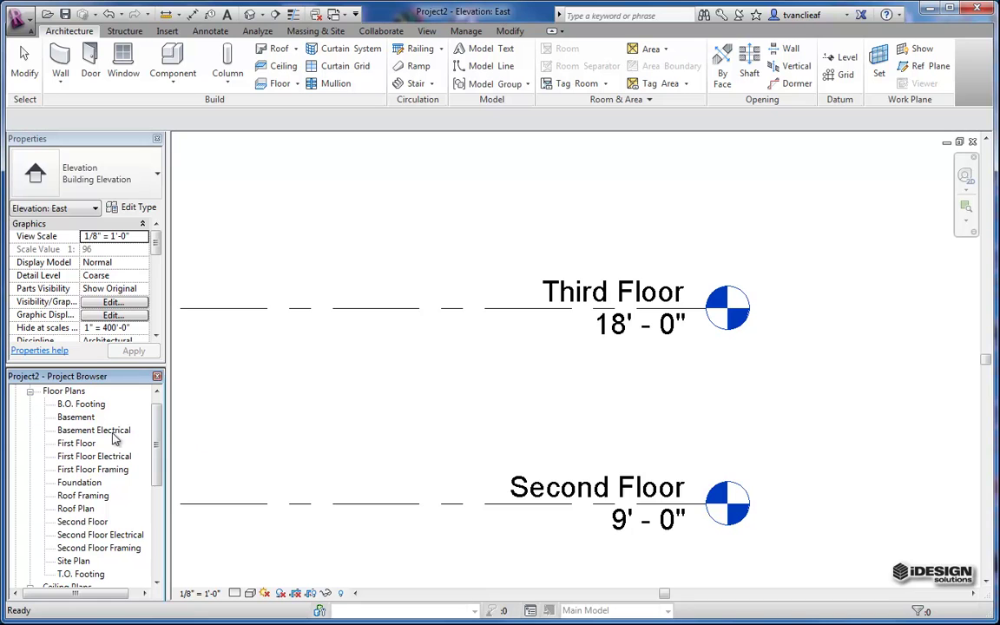
pyautogui.moveTo(157, 426); pyautogui.dragTo(156, 436)
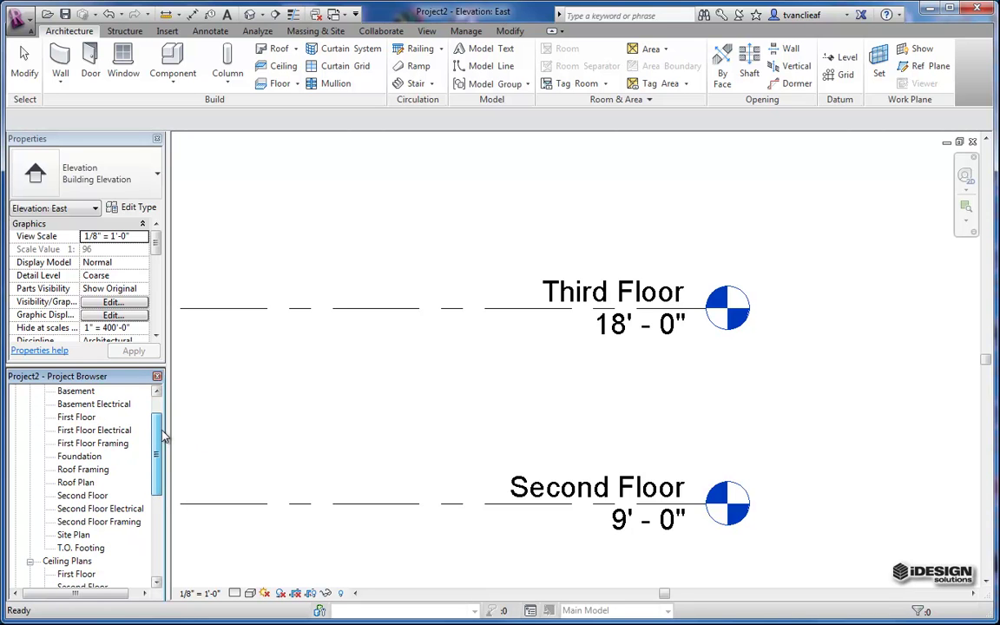
pyautogui.click(85, 484)
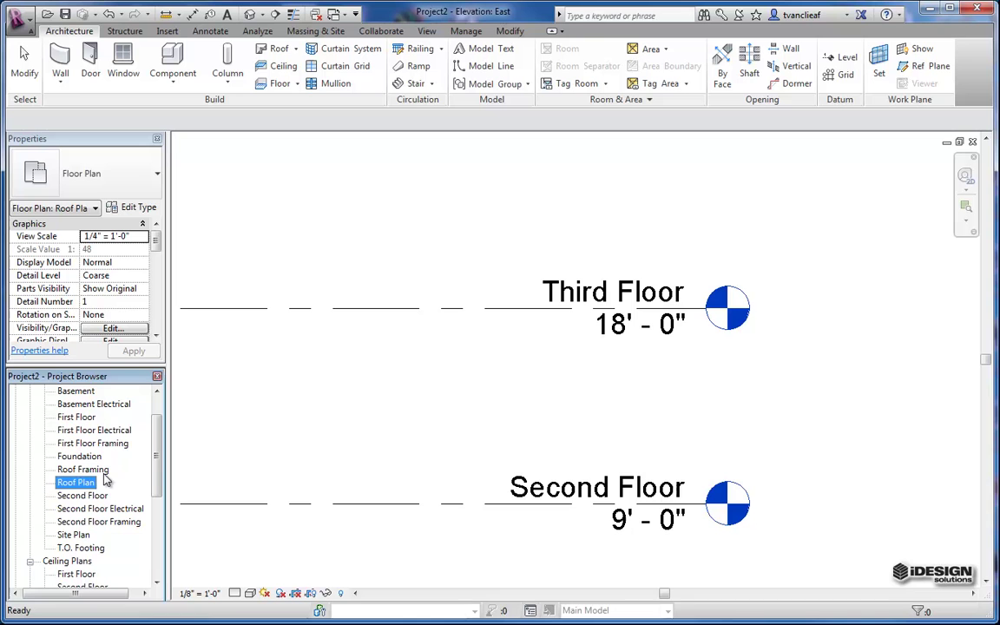
pyautogui.moveTo(159, 453); pyautogui.dragTo(158, 443)
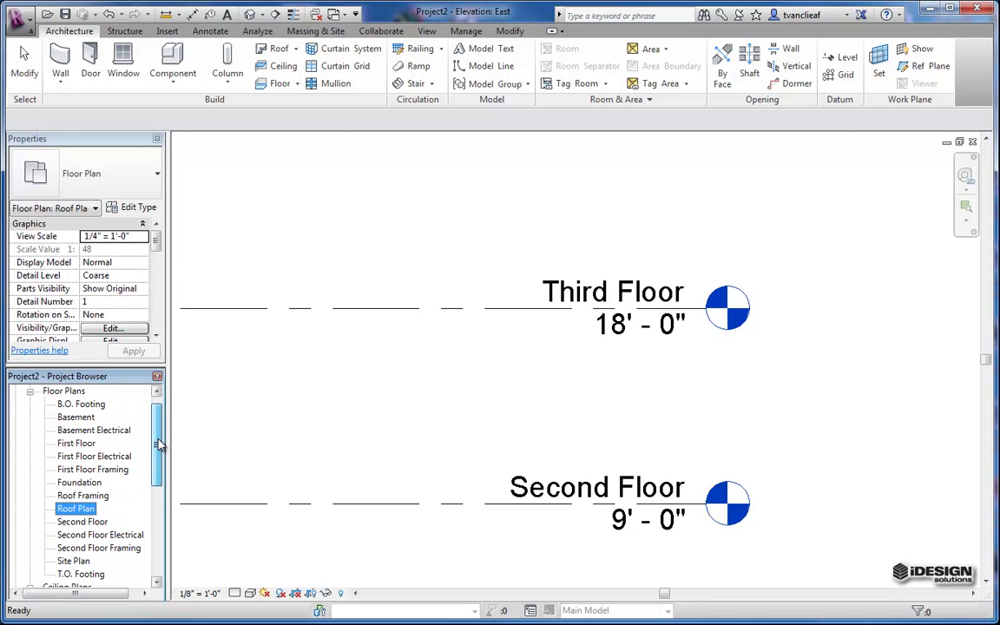
pyautogui.rightClick(75, 508)
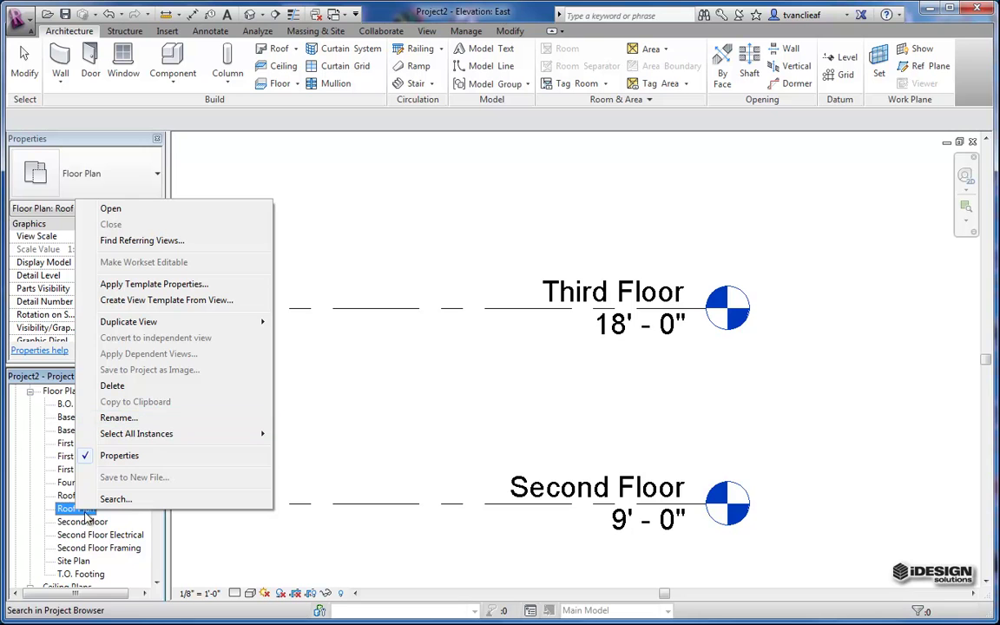
pyautogui.click(117, 421)
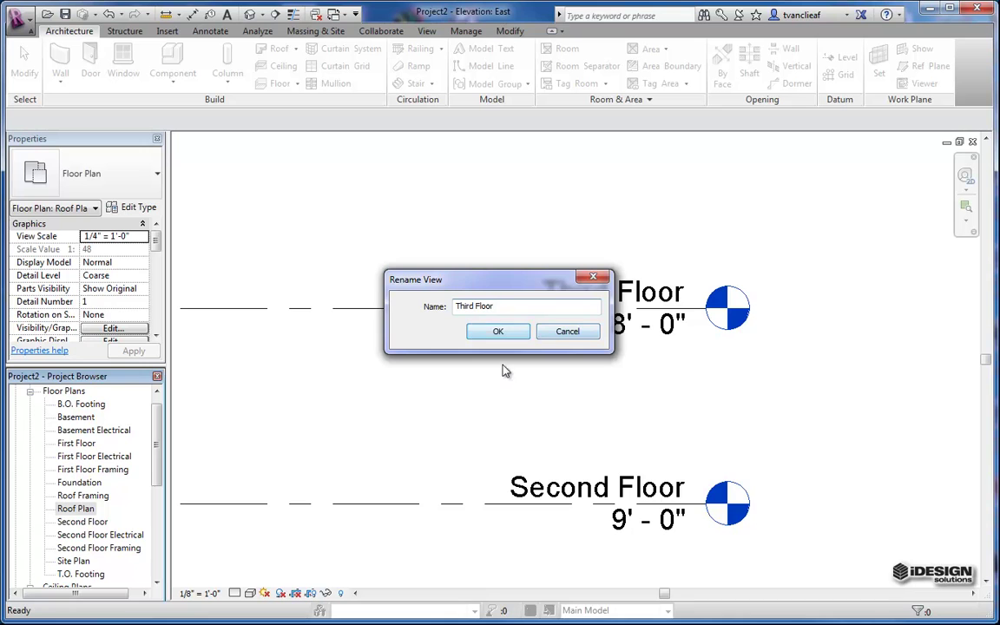
pyautogui.click(498, 334)
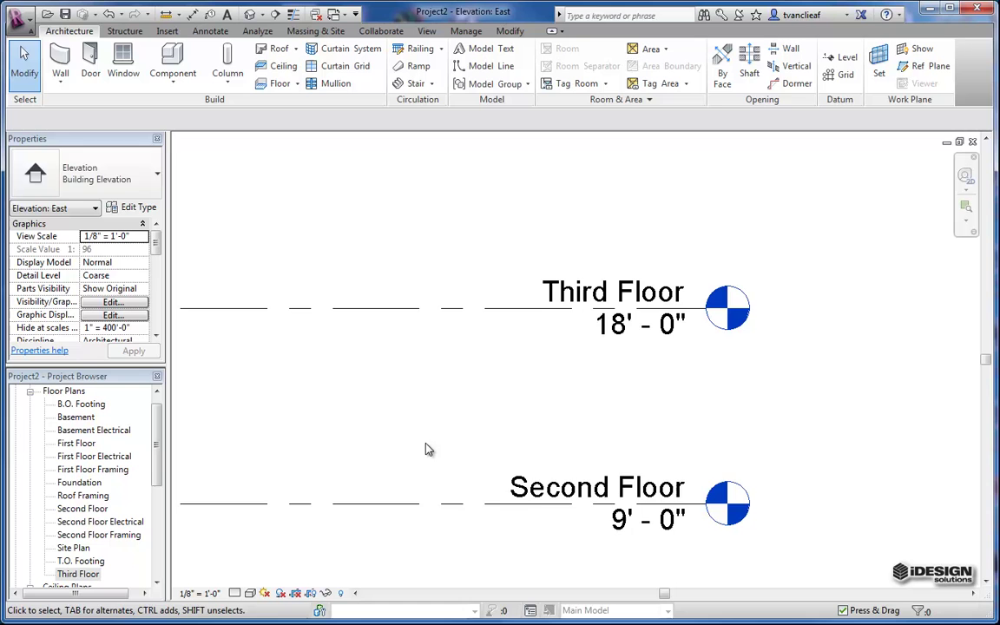
# Start placing a new level above Third Floor, switching Make Plan View off and back on
pyautogui.moveTo(469, 395); pyautogui.dragTo(442, 391, button='middle')
pyautogui.scroll(-4, 451, 382)
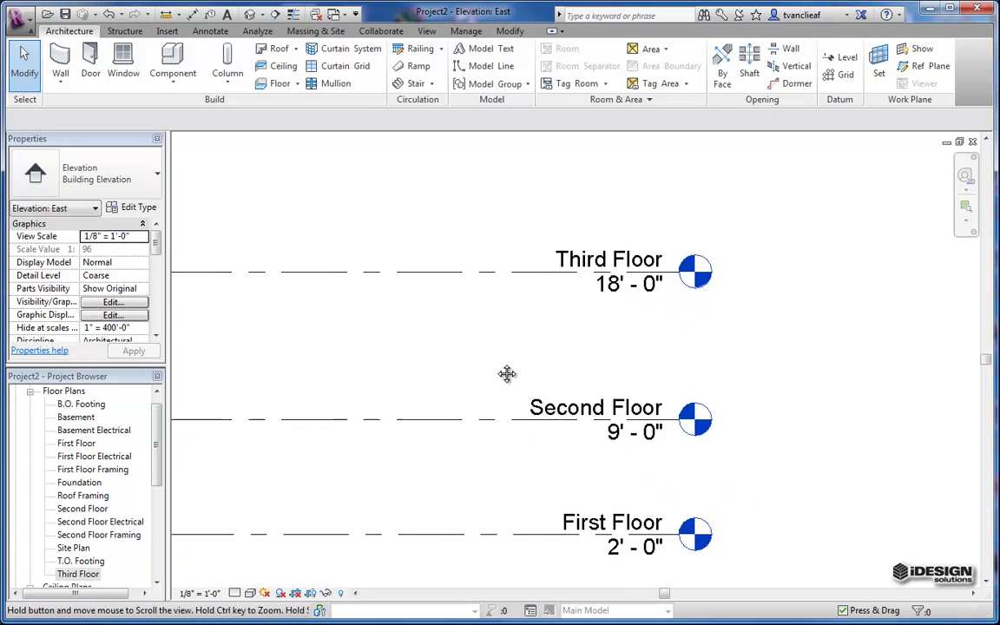
pyautogui.scroll(-2, 471, 351)
pyautogui.moveTo(473, 351); pyautogui.dragTo(510, 413, button='middle')
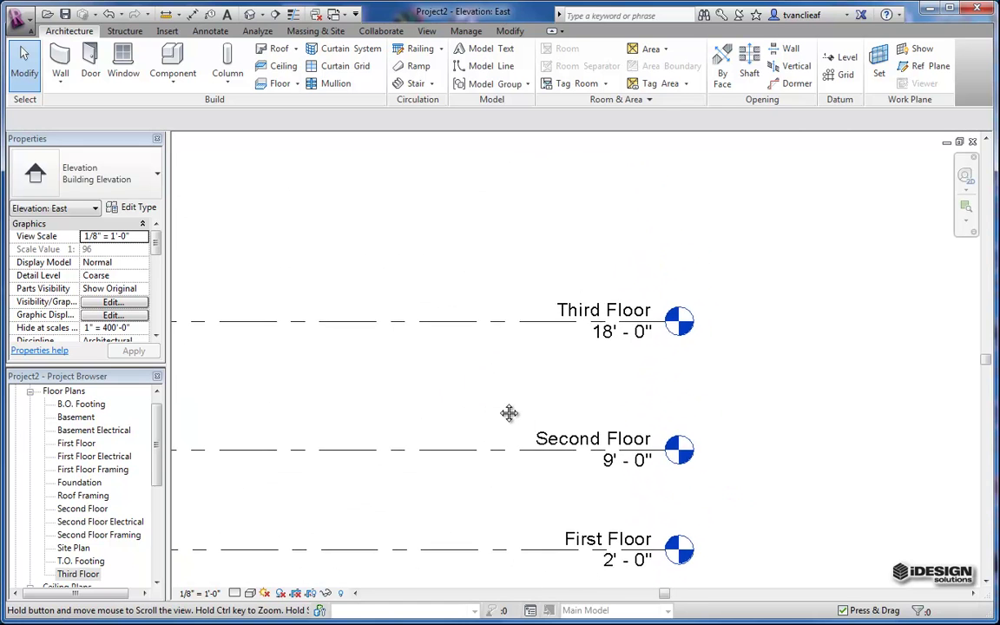
pyautogui.scroll(-1, 504, 335)
pyautogui.moveTo(513, 254); pyautogui.dragTo(500, 337, button='middle')
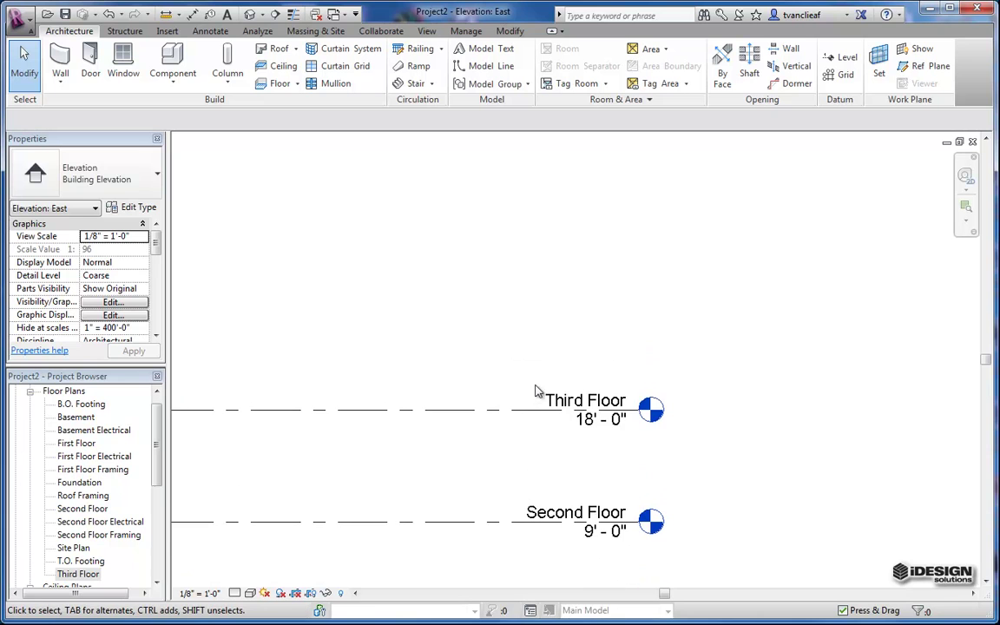
pyautogui.scroll(1, 535, 391)
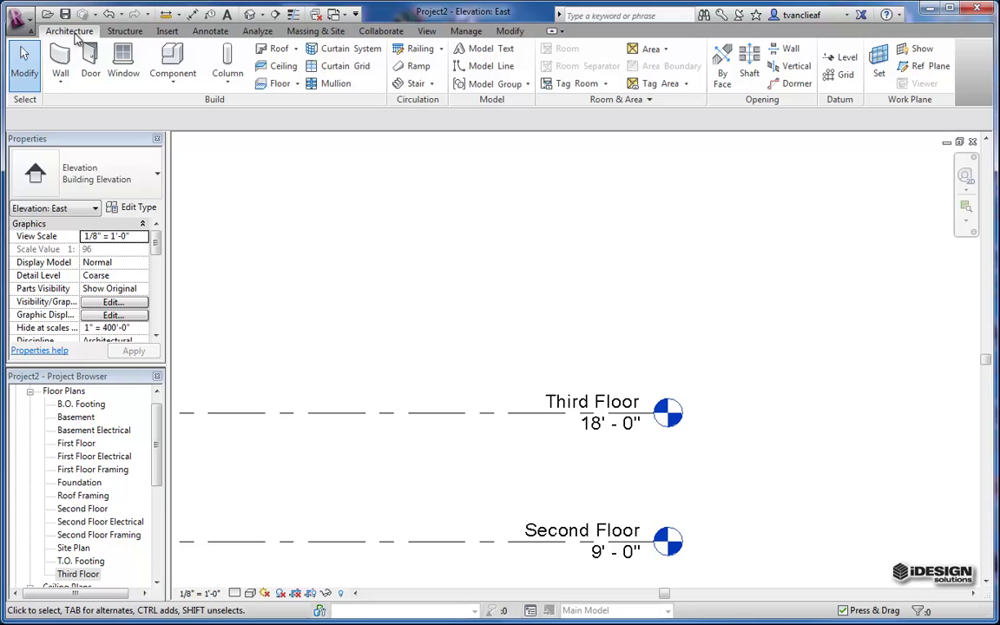
pyautogui.moveTo(786, 220); pyautogui.dragTo(788, 168, button='middle')
pyautogui.click(853, 61)
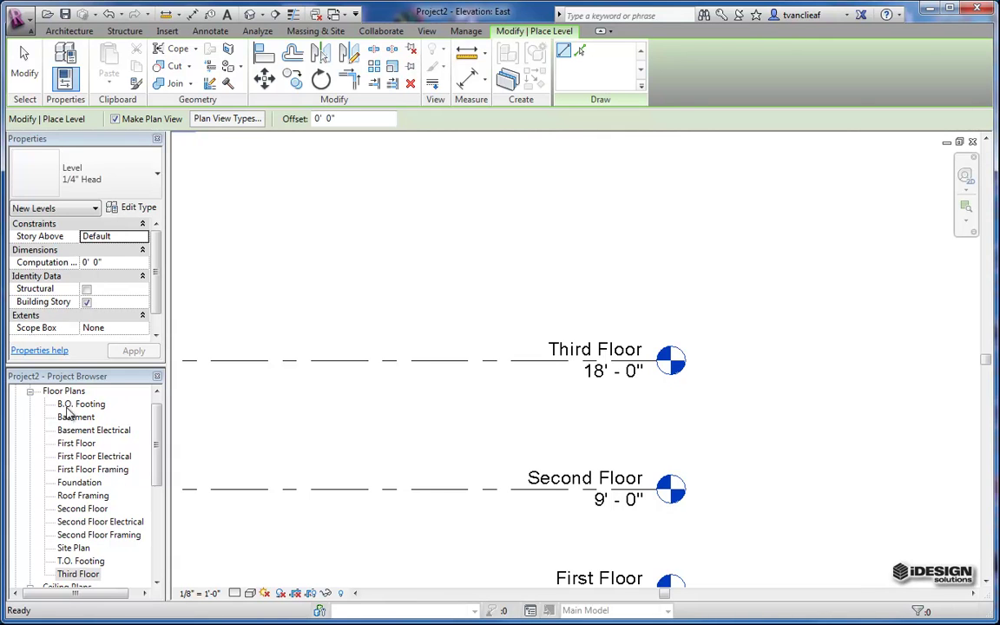
pyautogui.click(114, 118)
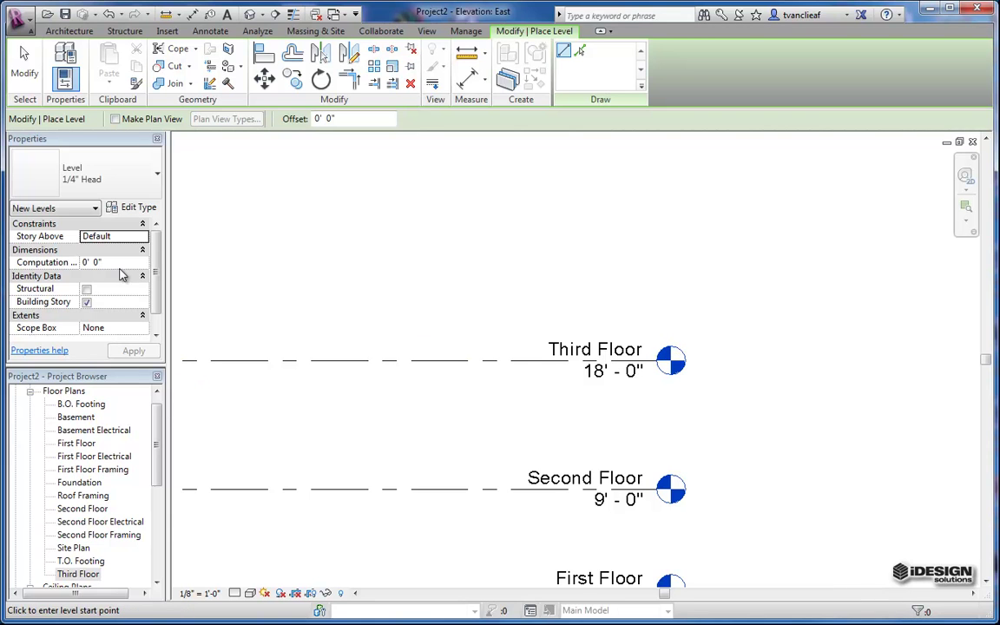
pyautogui.click(116, 120)
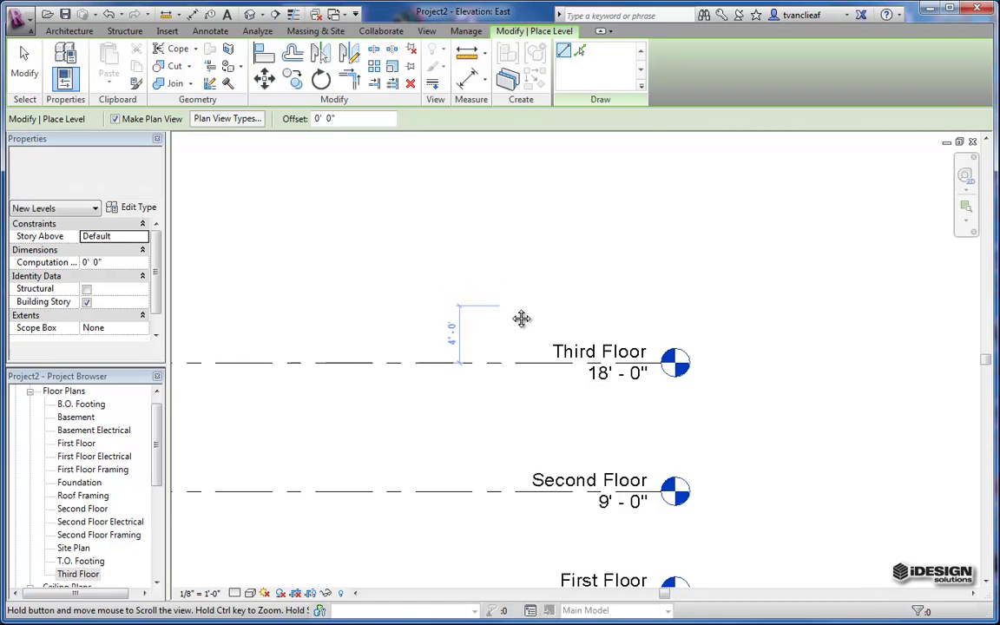
# Draw a new level about 8'-2" above Third Floor, with both ends aligned to the existing levels, and finish placing levels
pyautogui.moveTo(520, 320); pyautogui.dragTo(485, 387, button='middle')
pyautogui.scroll(2, 514, 417)
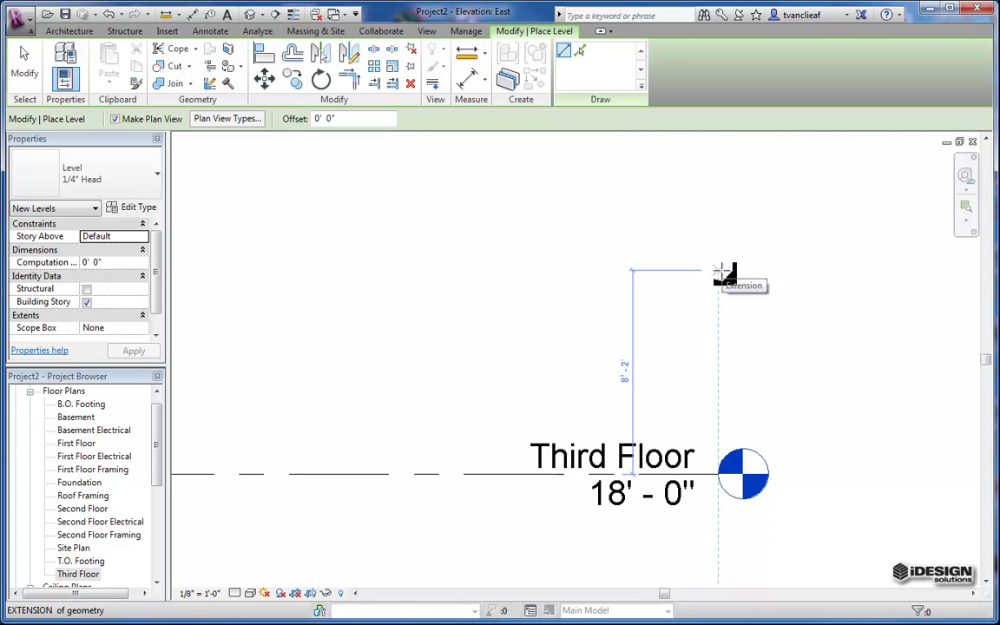
pyautogui.click(721, 273)
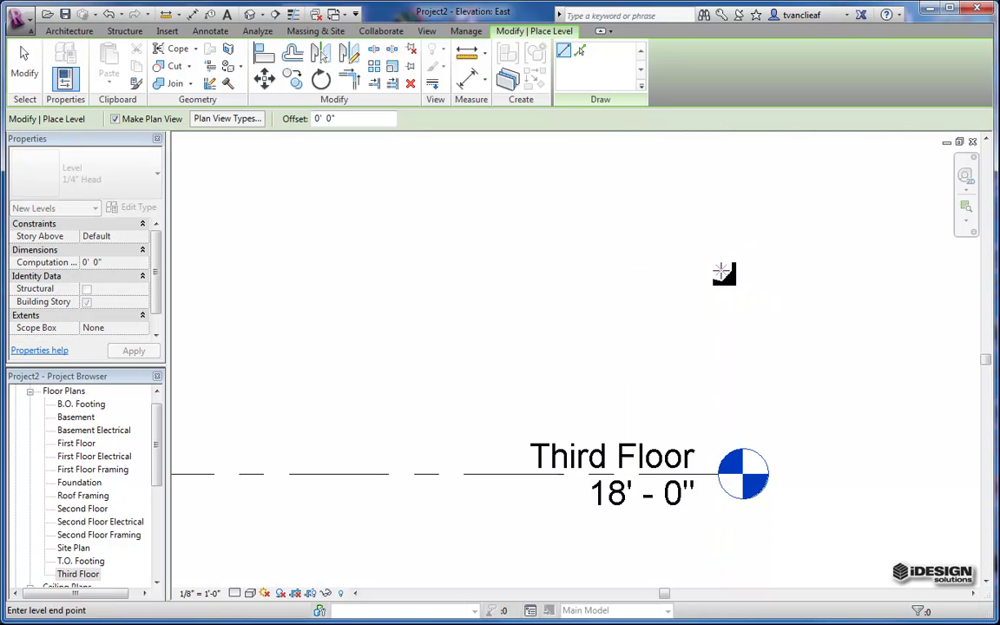
pyautogui.scroll(-1, 593, 276)
pyautogui.scroll(-3, 593, 276)
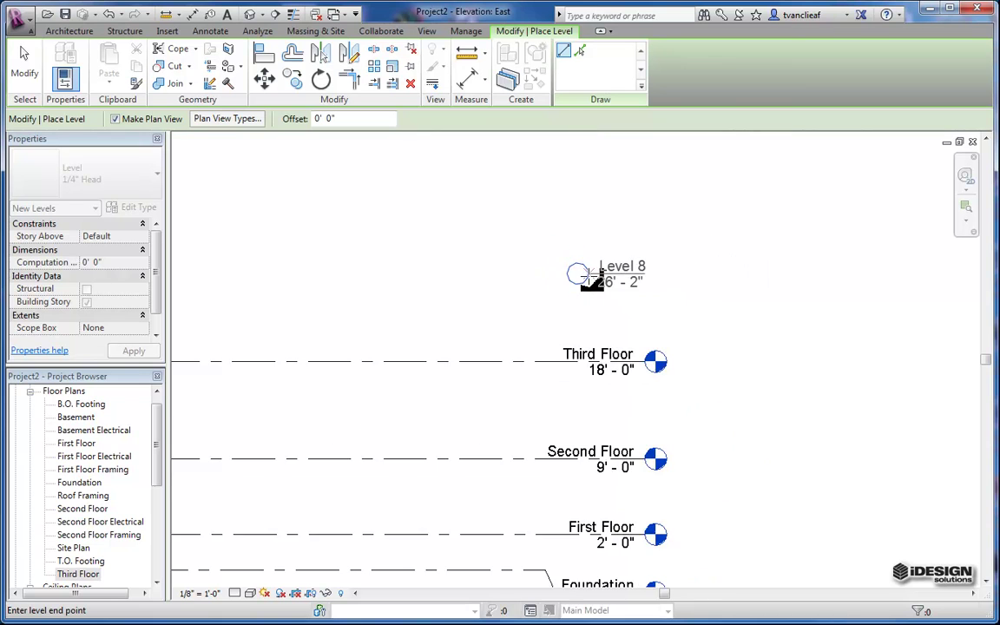
pyautogui.moveTo(475, 324); pyautogui.dragTo(685, 311, button='middle')
pyautogui.scroll(-2, 496, 292)
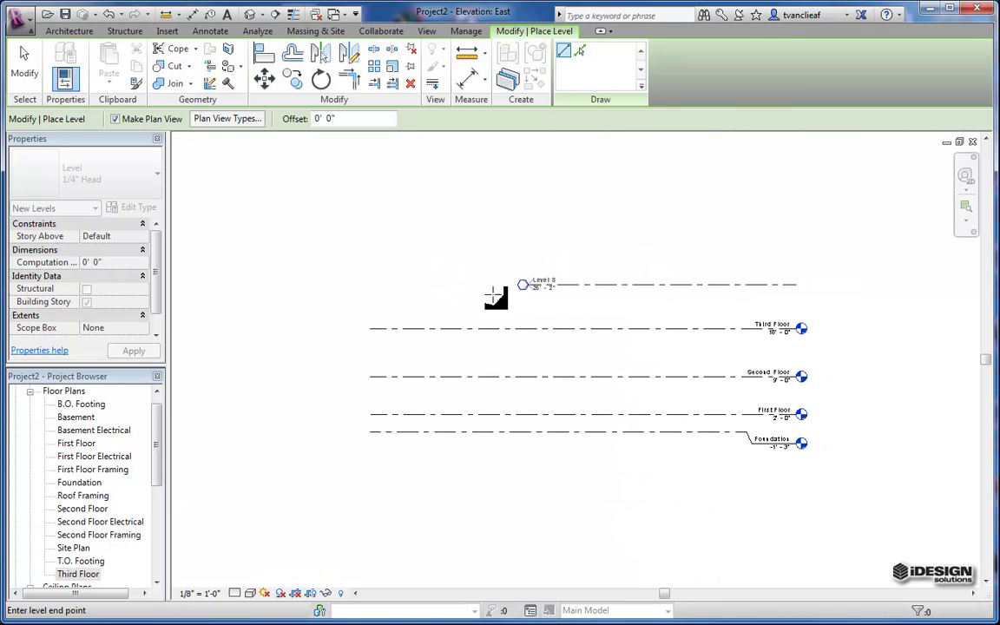
pyautogui.scroll(3, 384, 323)
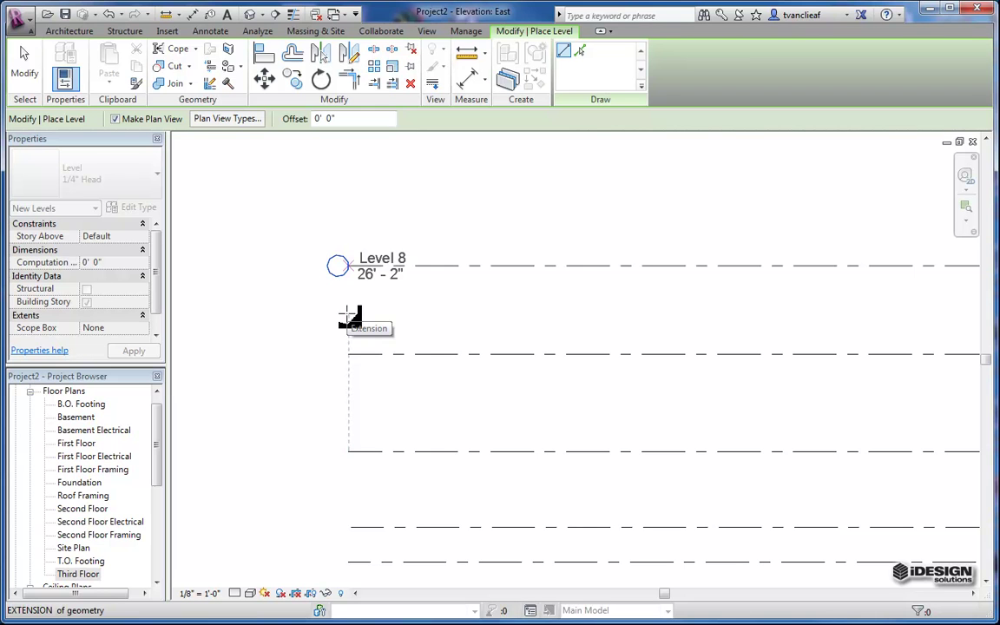
pyautogui.click(350, 317)
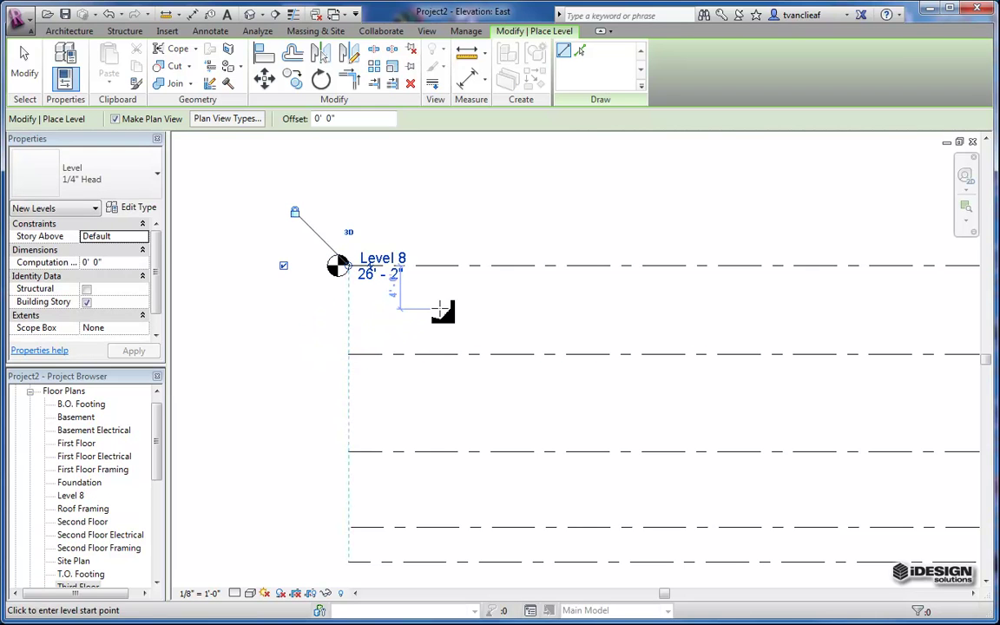
pyautogui.moveTo(440, 305); pyautogui.dragTo(330, 290, button='middle')
pyautogui.scroll(-2, 338, 288)
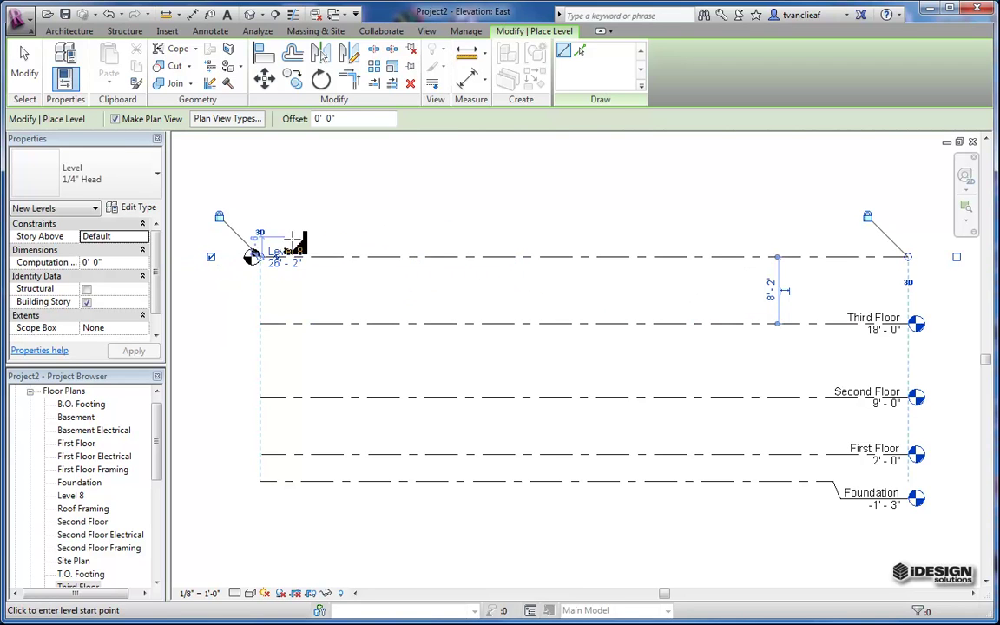
pyautogui.click(269, 269)
pyautogui.press('Escape')
pyautogui.press('Escape')
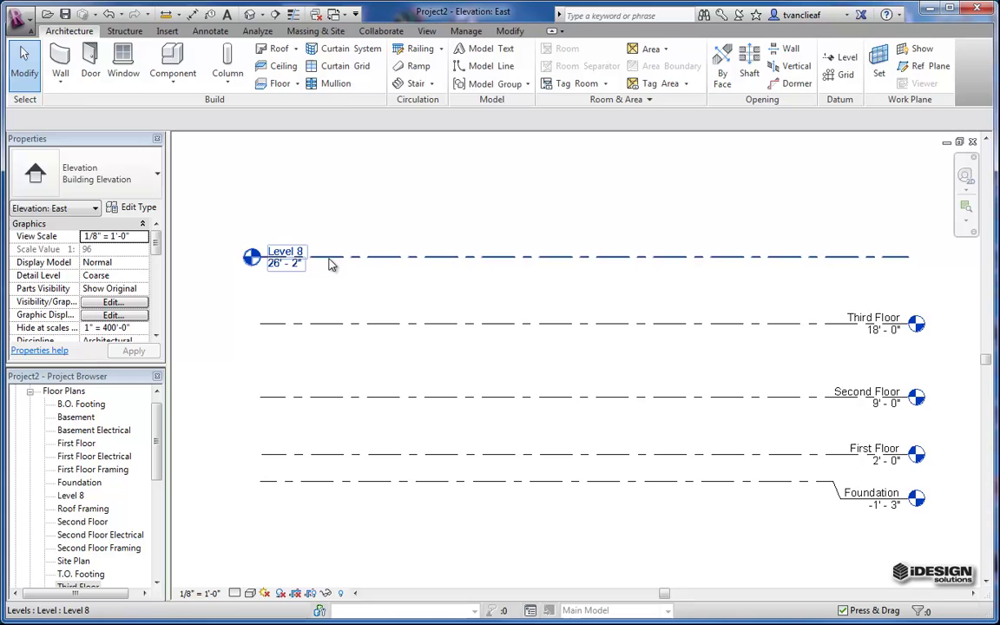
# Hide the level head at Level 8's left end, show it at the right end, and deselect the level
pyautogui.click(330, 259)
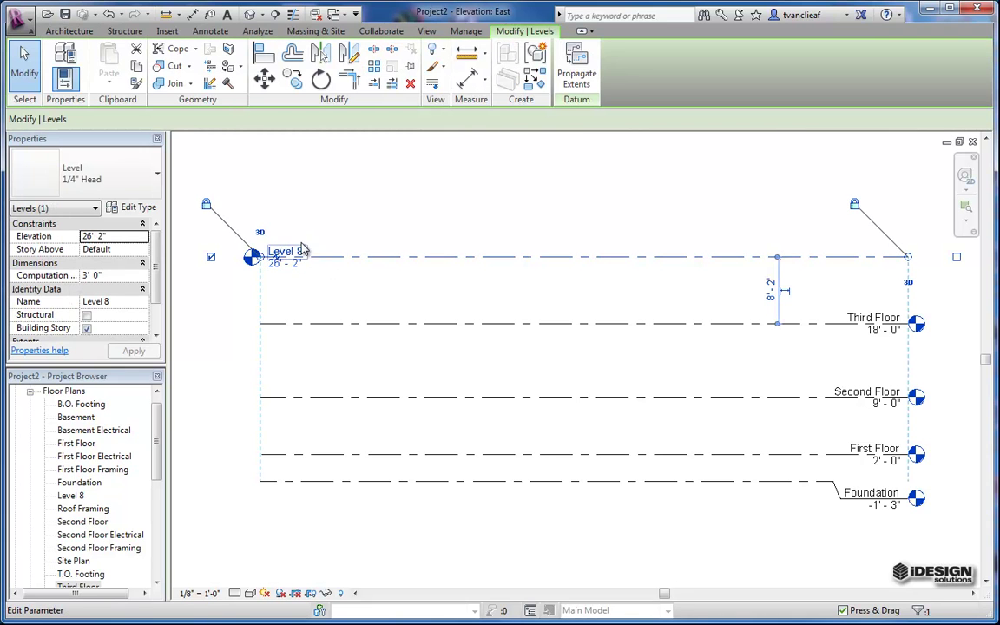
pyautogui.click(211, 259)
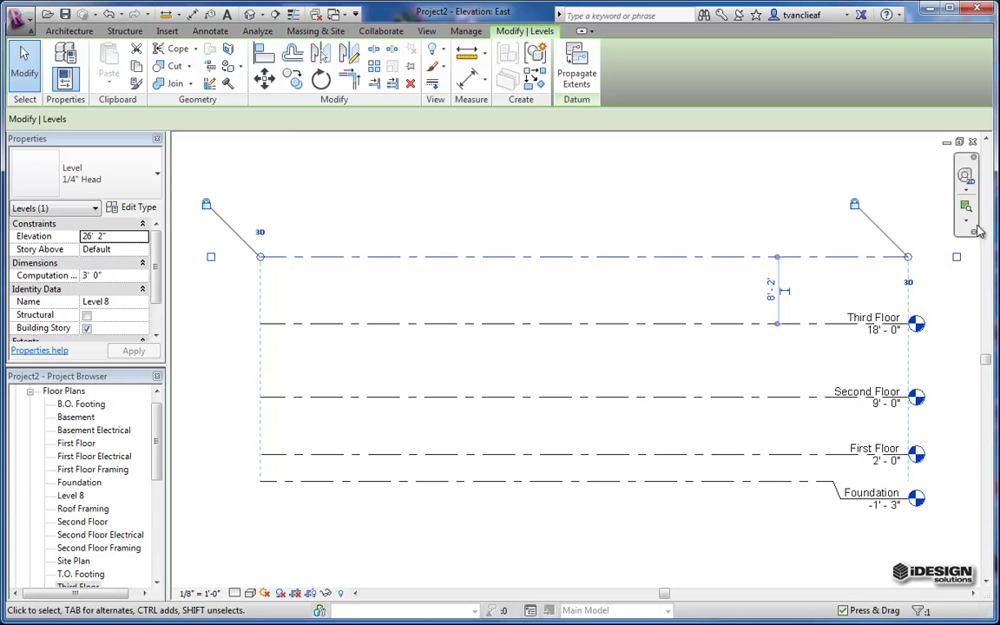
pyautogui.click(957, 257)
pyautogui.scroll(5, 947, 269)
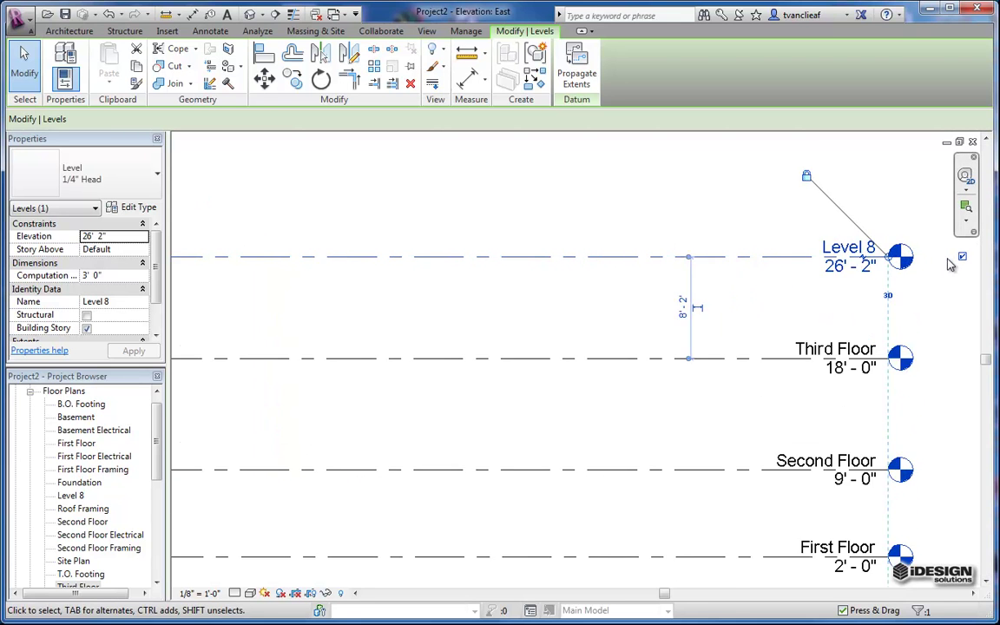
pyautogui.press('Escape')
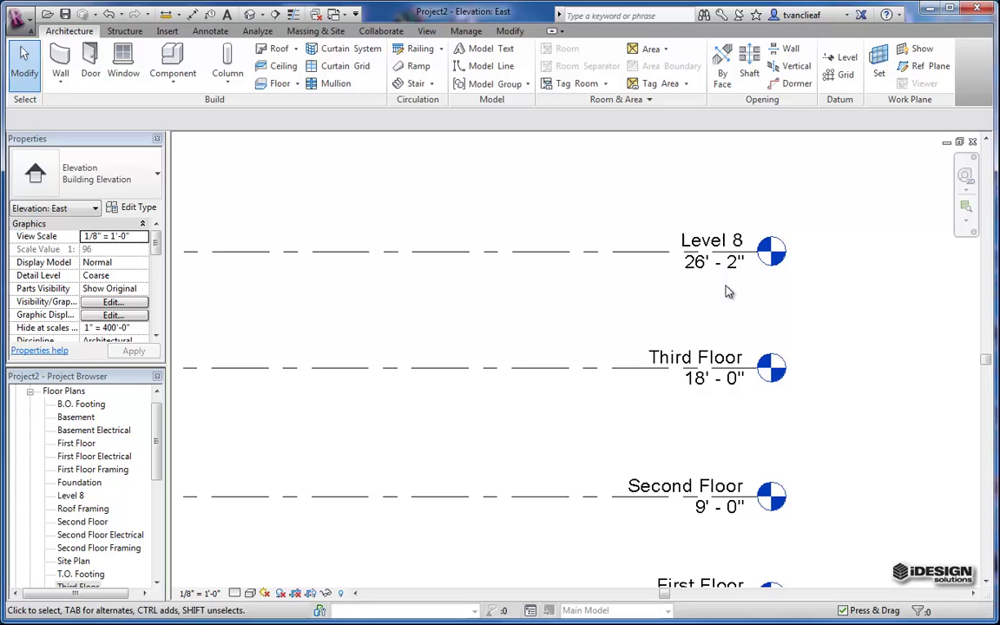
# Set Level 8's elevation to 24' 2" and deselect the level
pyautogui.scroll(4, 727, 291)
pyautogui.click(690, 263)
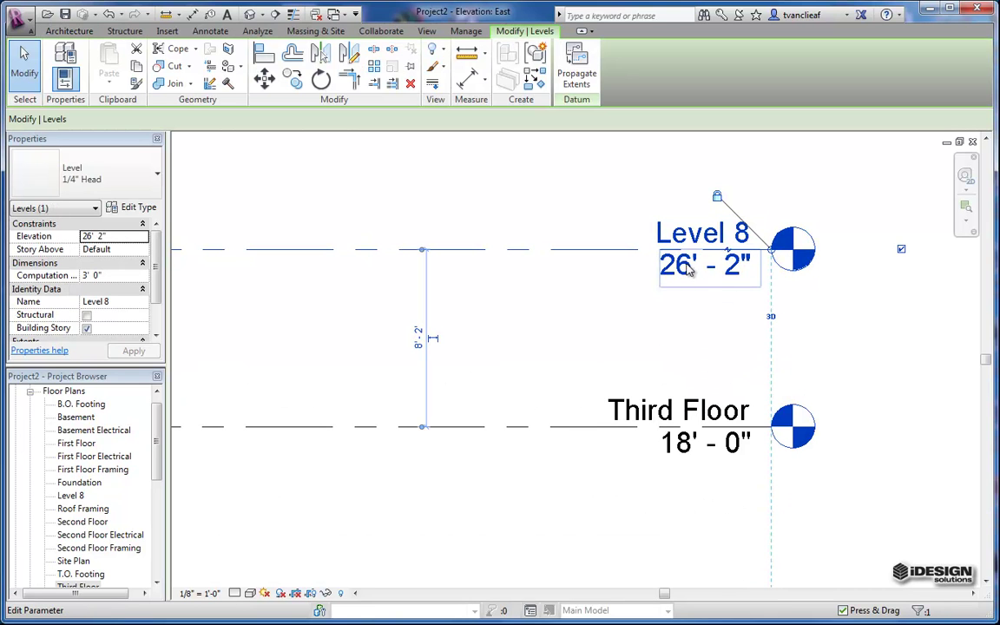
pyautogui.click(690, 269)
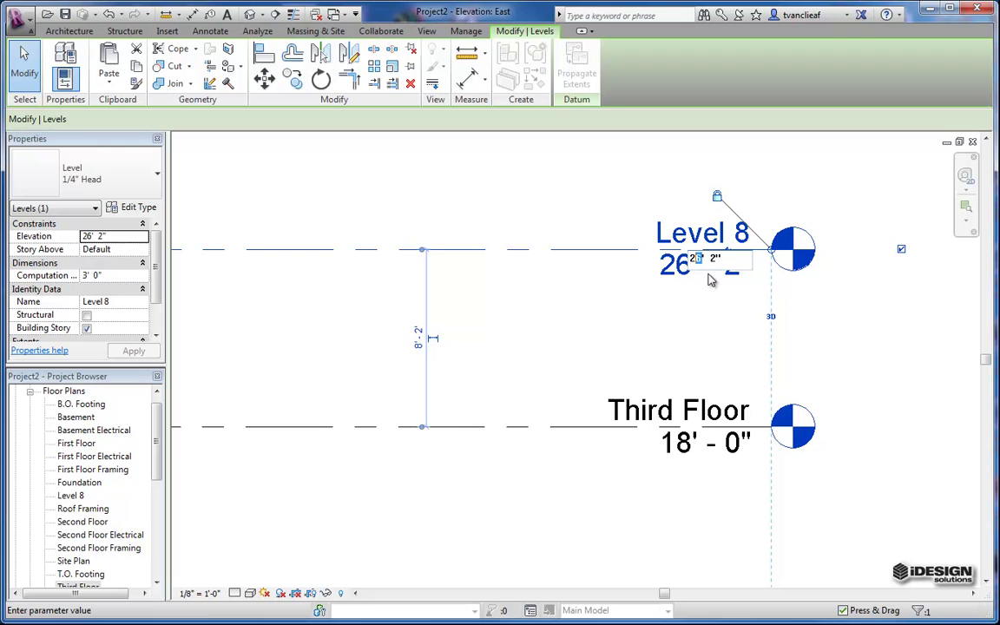
pyautogui.press('Return')
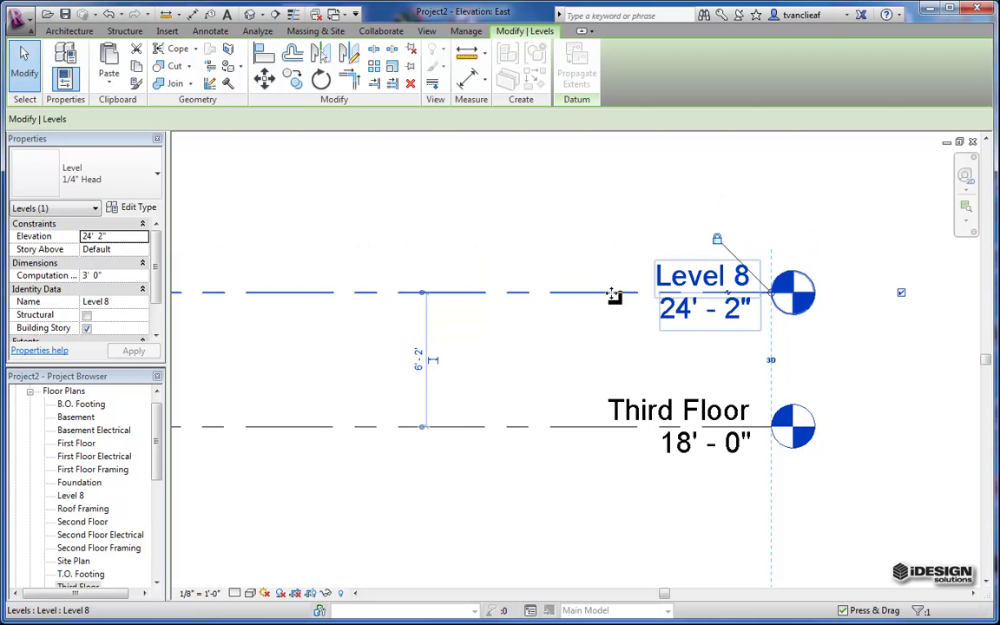
pyautogui.click(598, 235)
pyautogui.scroll(-3, 668, 308)
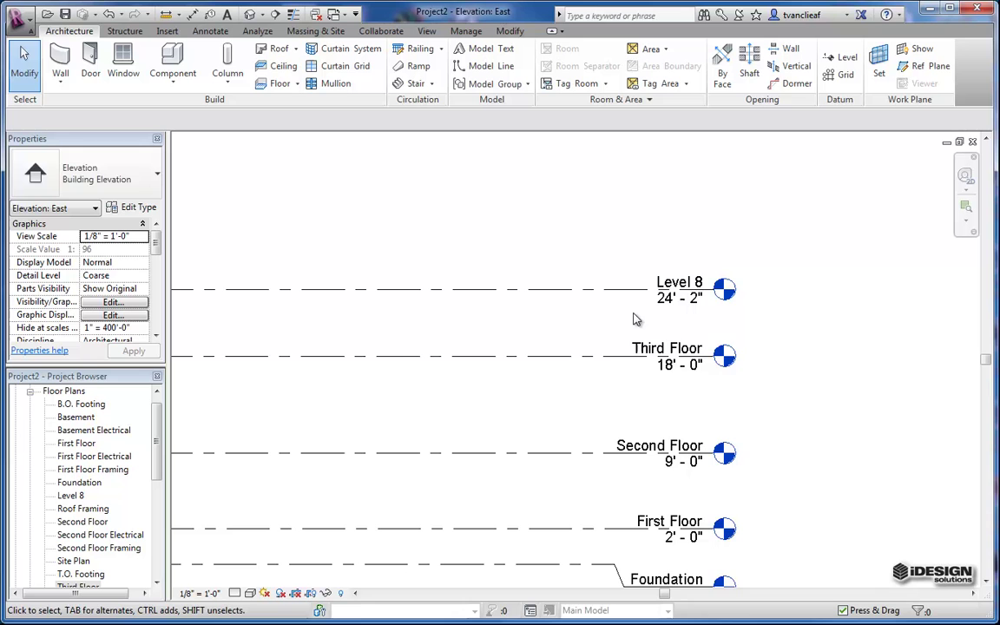
# Locate the Level 8 view among the floor plans in the project and return to the elevation
pyautogui.moveTo(602, 350); pyautogui.dragTo(765, 246, button='middle')
pyautogui.moveTo(672, 265); pyautogui.dragTo(637, 309, button='middle')
pyautogui.scroll(-1, 638, 310)
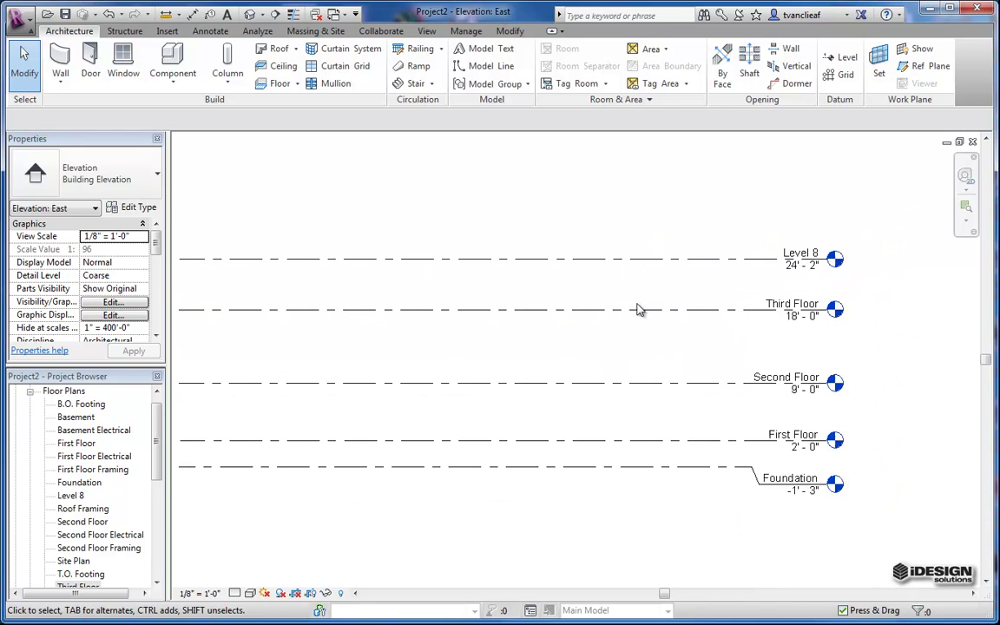
pyautogui.moveTo(706, 260); pyautogui.dragTo(643, 305, button='middle')
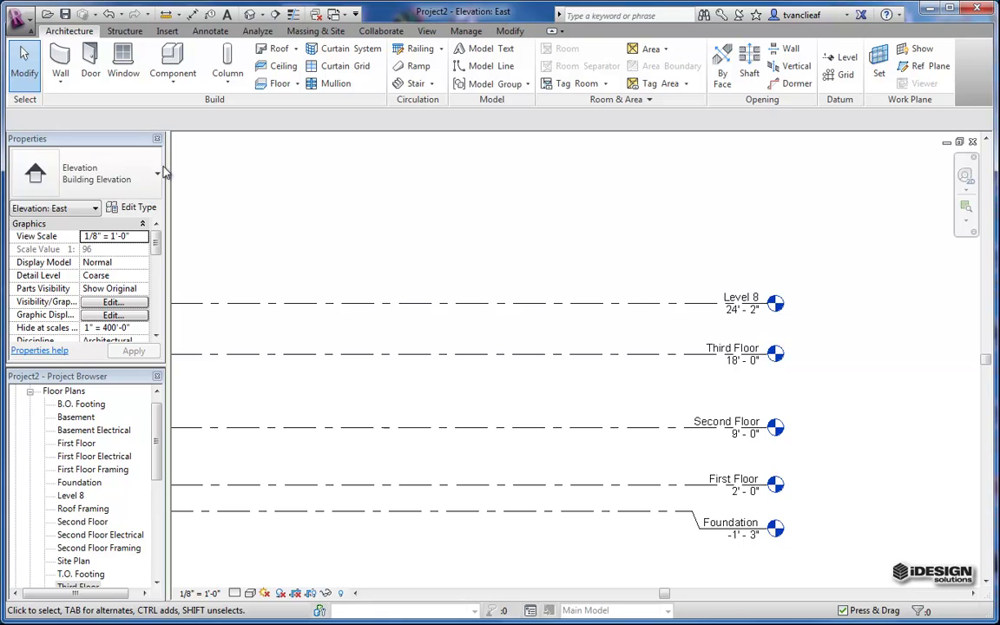
pyautogui.click(839, 59)
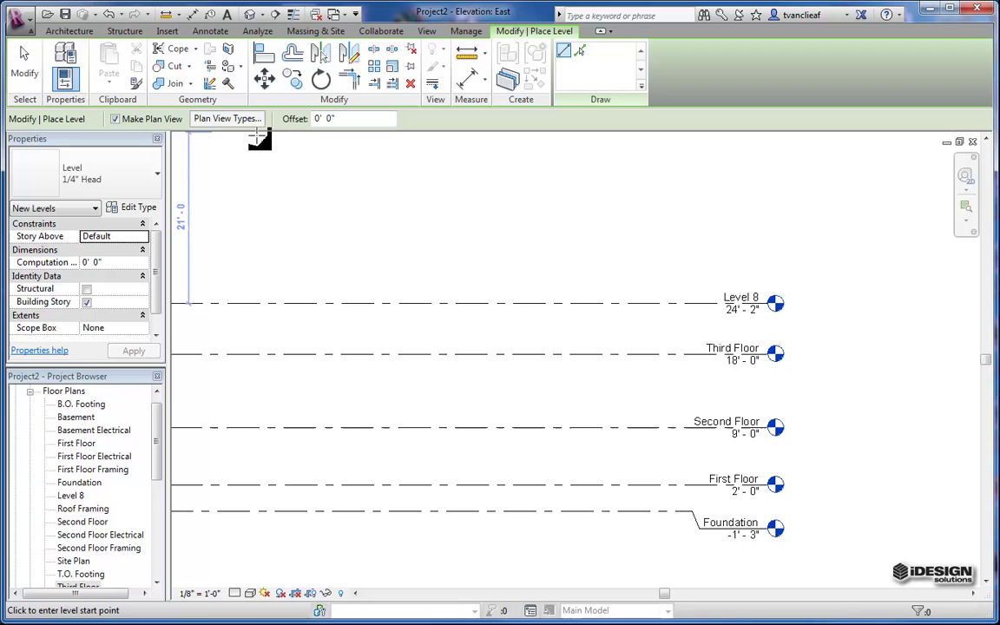
pyautogui.moveTo(446, 241); pyautogui.dragTo(576, 272, button='middle')
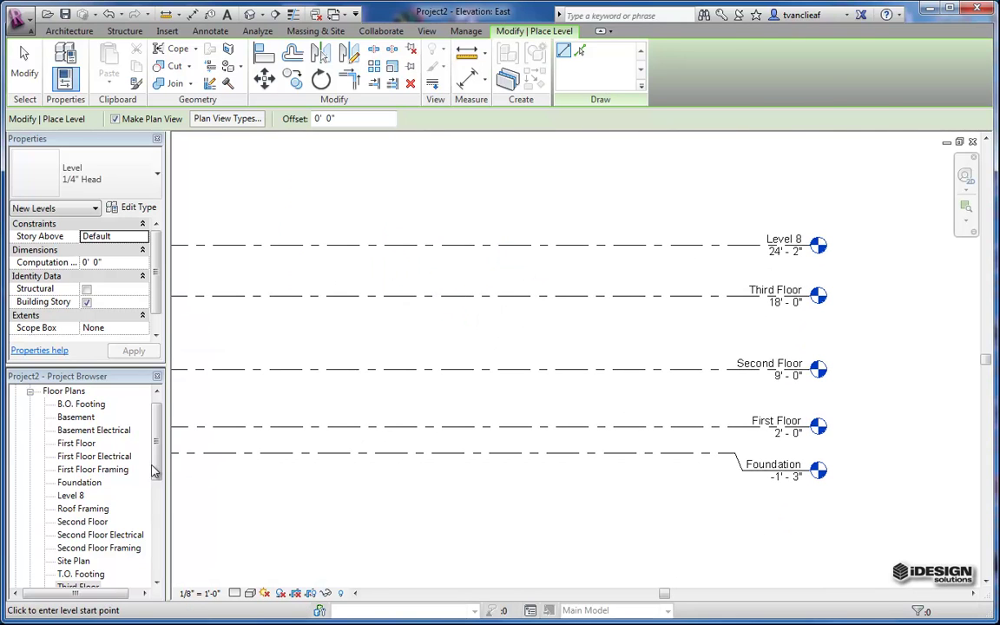
pyautogui.click(80, 497)
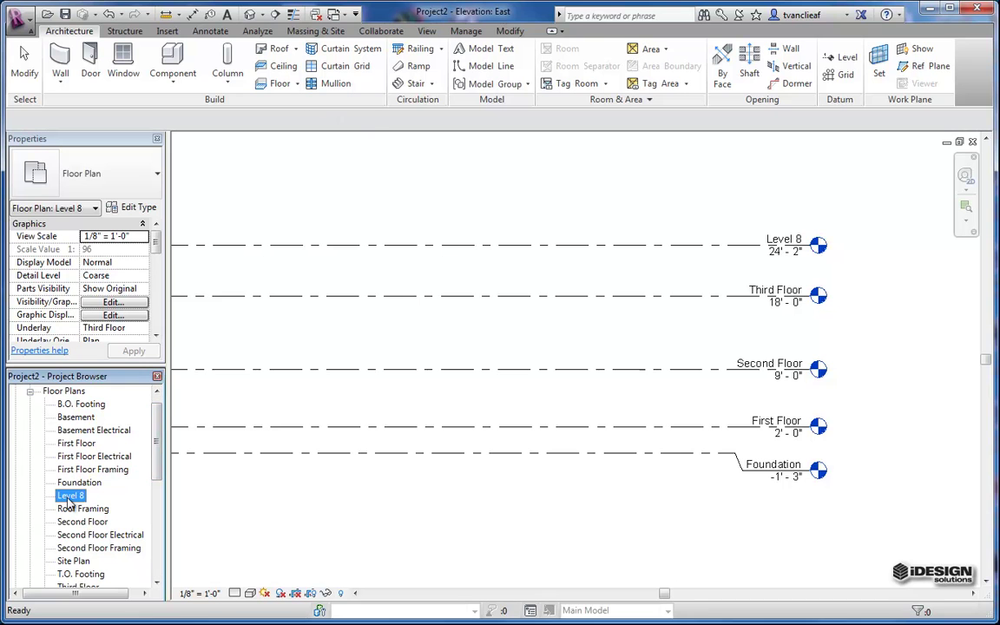
pyautogui.click(704, 233)
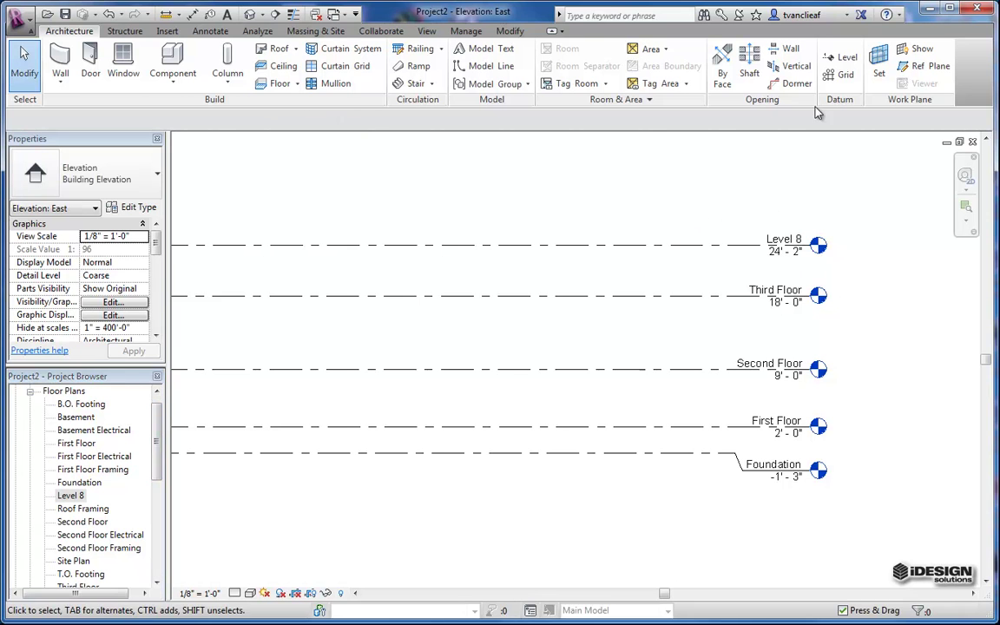
# Draw a short level about 6' above Level 8 with Make Plan View turned off, starting in line with the right ends
pyautogui.click(840, 57)
pyautogui.click(136, 121)
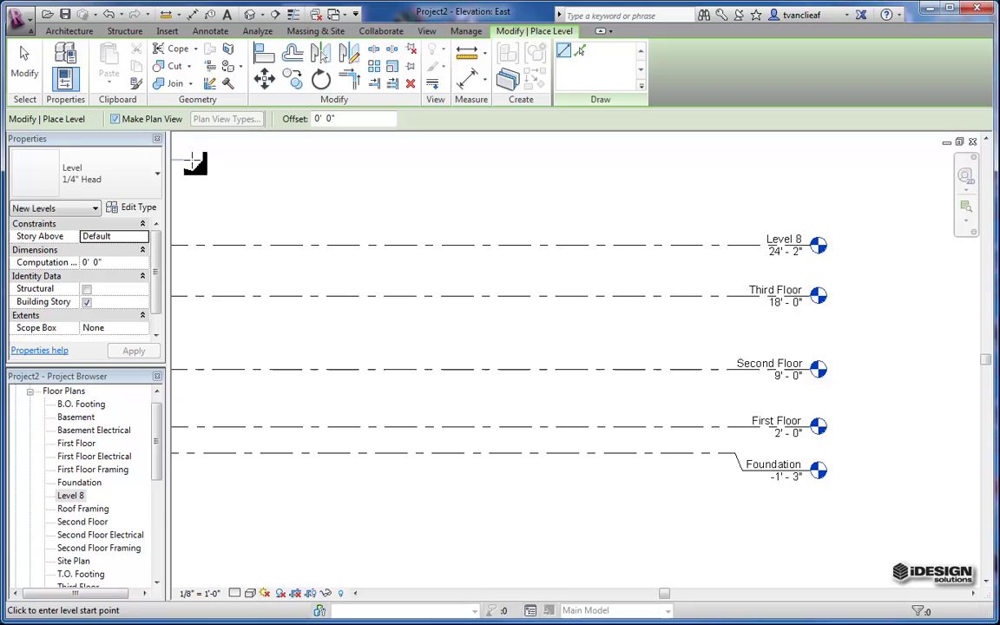
pyautogui.click(810, 197)
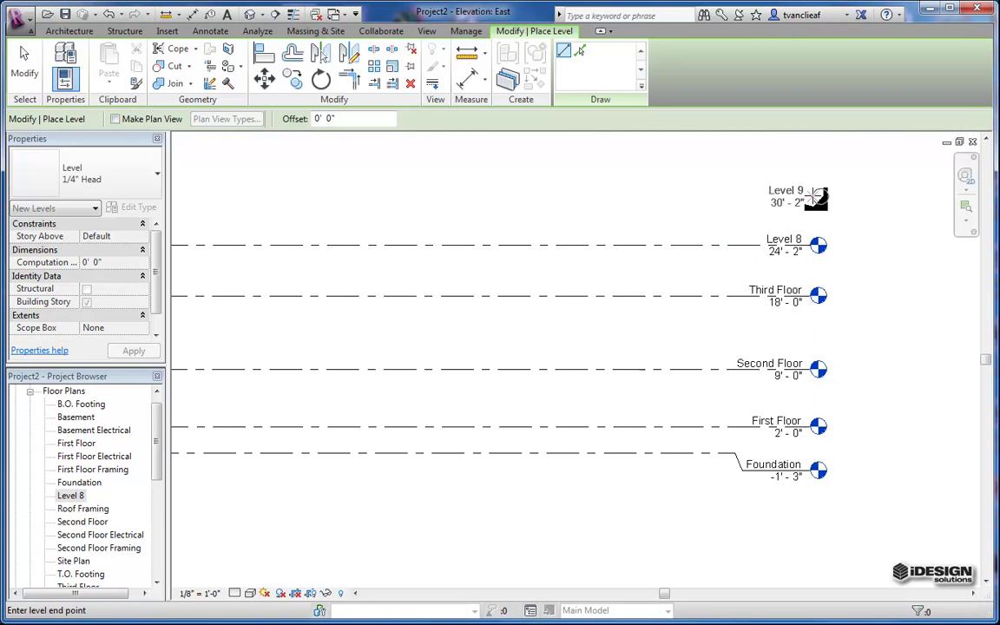
pyautogui.click(674, 196)
pyautogui.scroll(3, 692, 206)
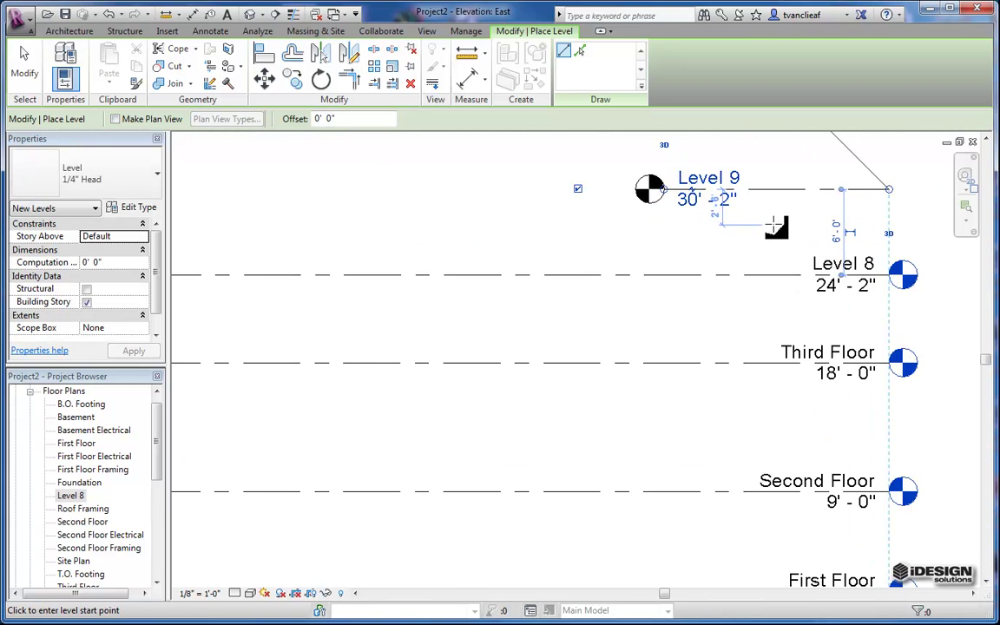
pyautogui.moveTo(777, 231); pyautogui.dragTo(517, 254, button='middle')
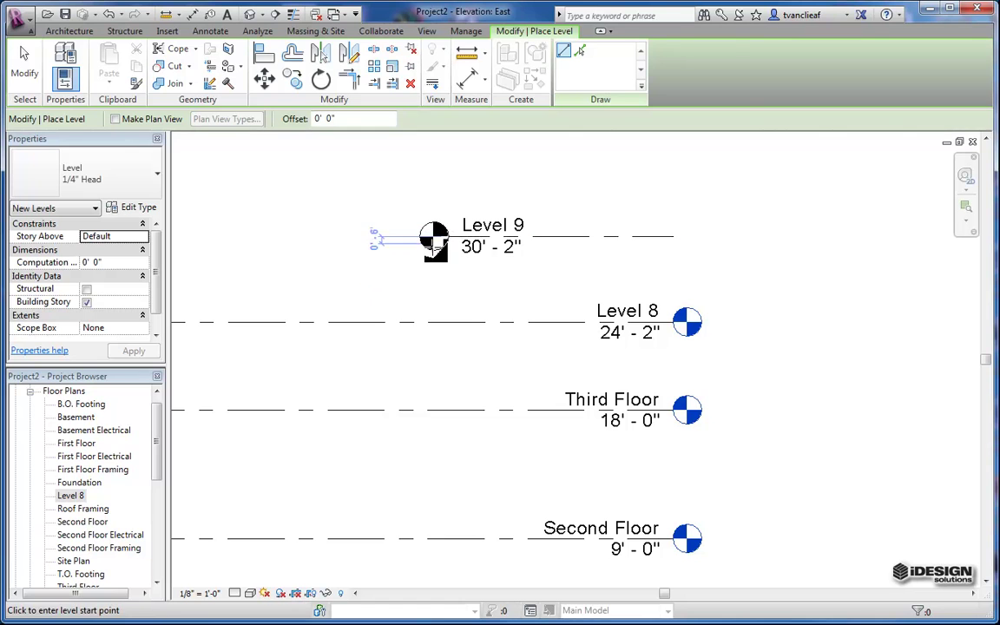
# Finish placing levels and check the list of floor plans for a Level 9 view
pyautogui.scroll(-3, 159, 443)
pyautogui.press('Escape')
pyautogui.press('Escape')
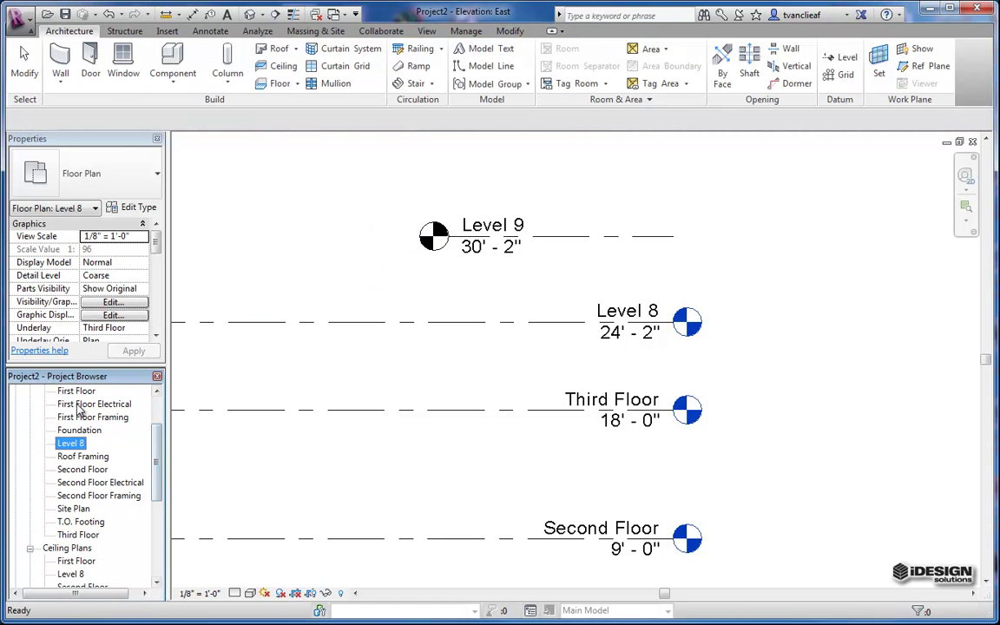
pyautogui.moveTo(159, 464); pyautogui.dragTo(154, 436)
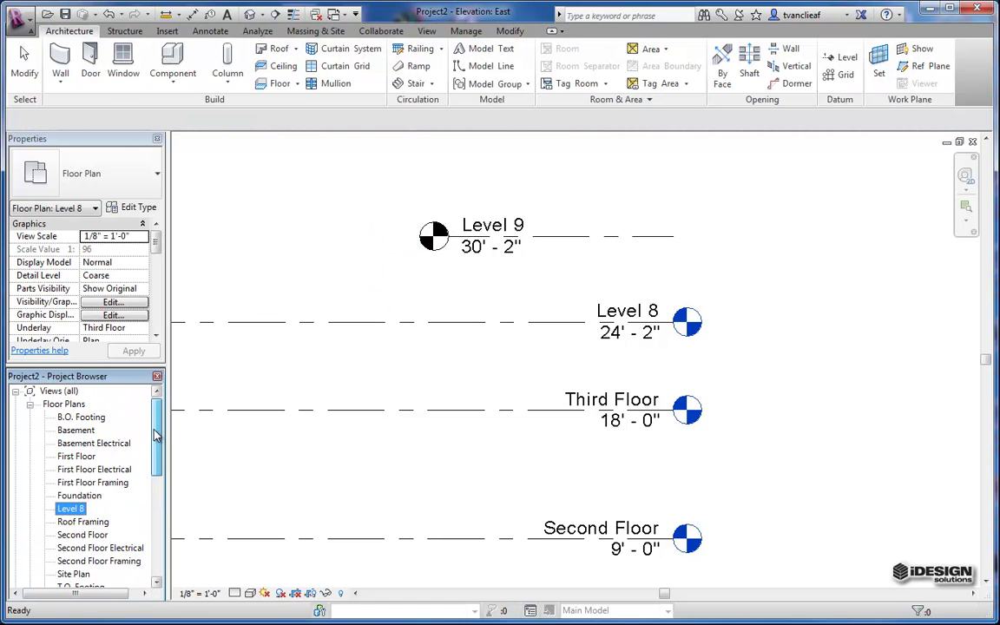
# Delete the short Level 9 above Level 8
pyautogui.click(570, 240)
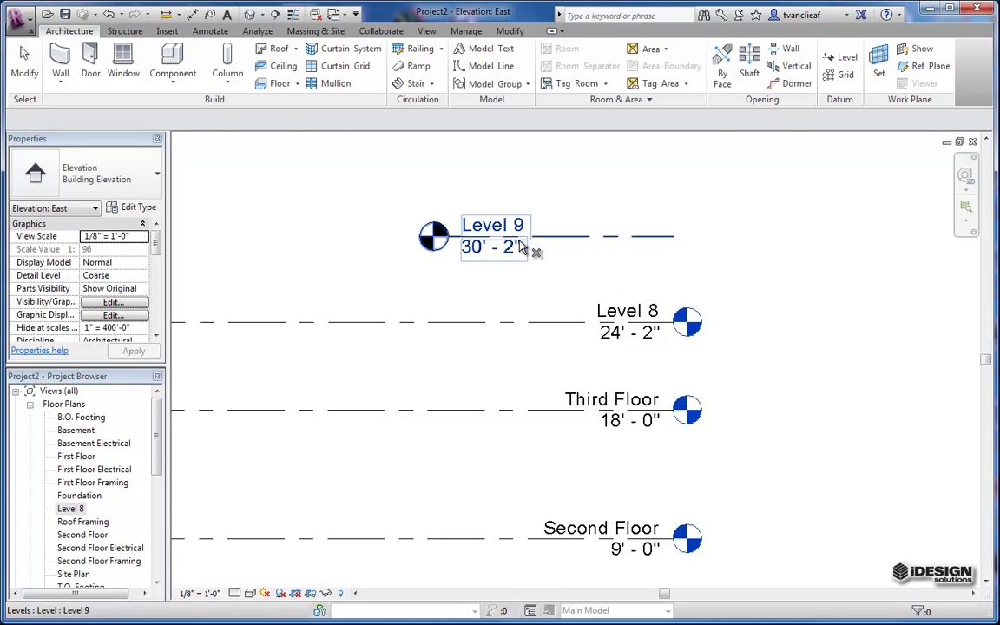
pyautogui.click(467, 232)
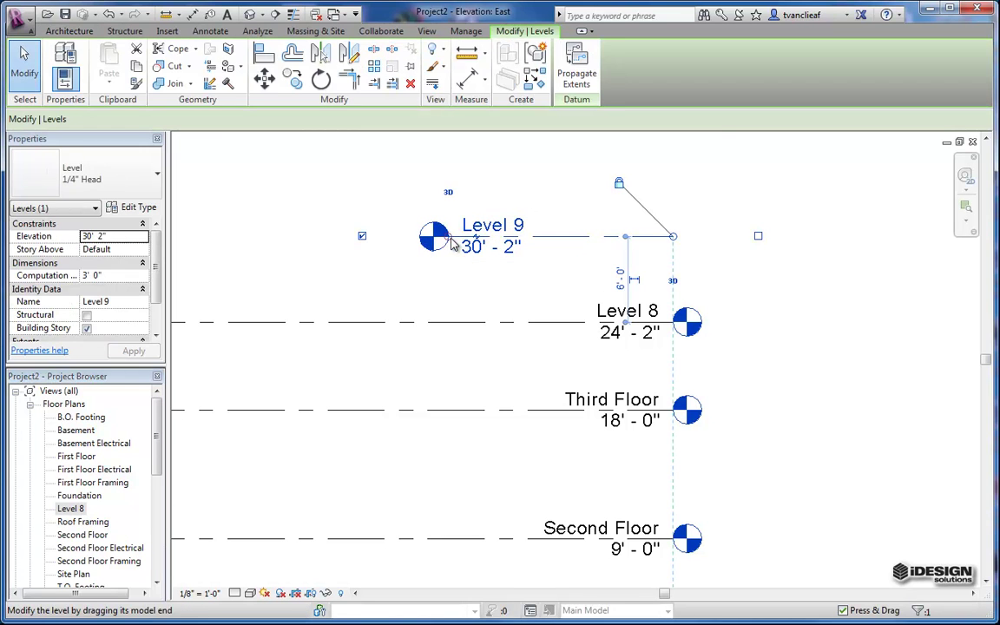
pyautogui.press('Delete')
pyautogui.scroll(-1, 501, 224)
pyautogui.moveTo(499, 224); pyautogui.dragTo(486, 269, button='middle')
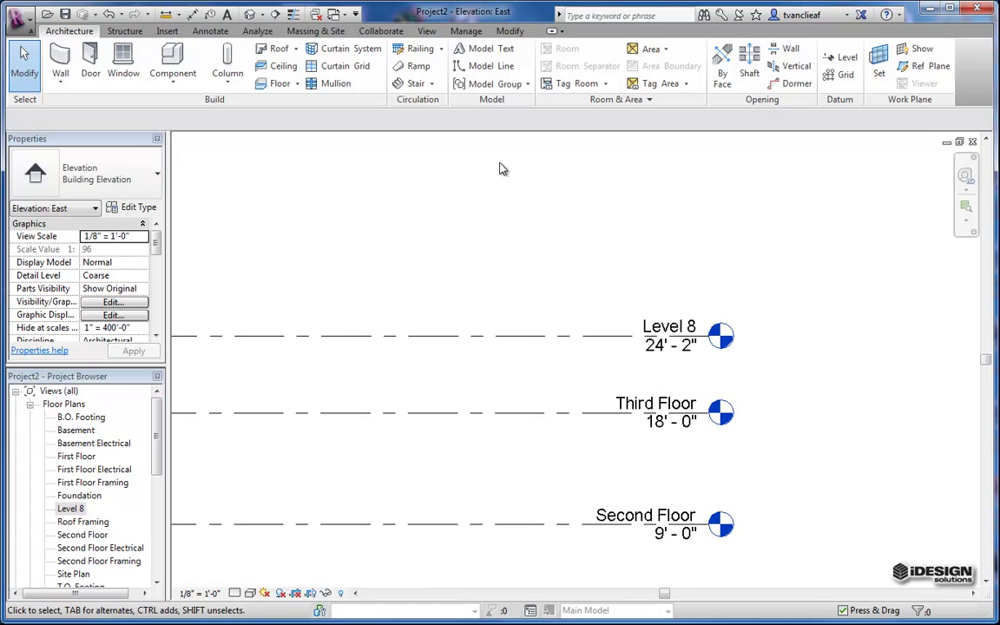
# Add a level with a plan view above Level 8, using Pick Lines with an 8' 0" offset, and finish placing levels
pyautogui.click(837, 64)
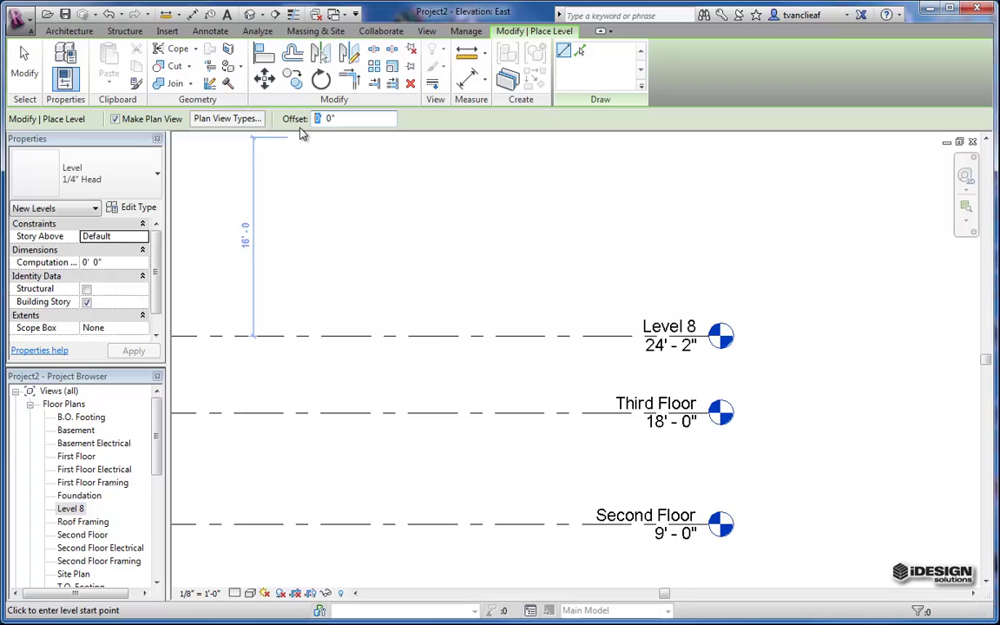
pyautogui.write('8')
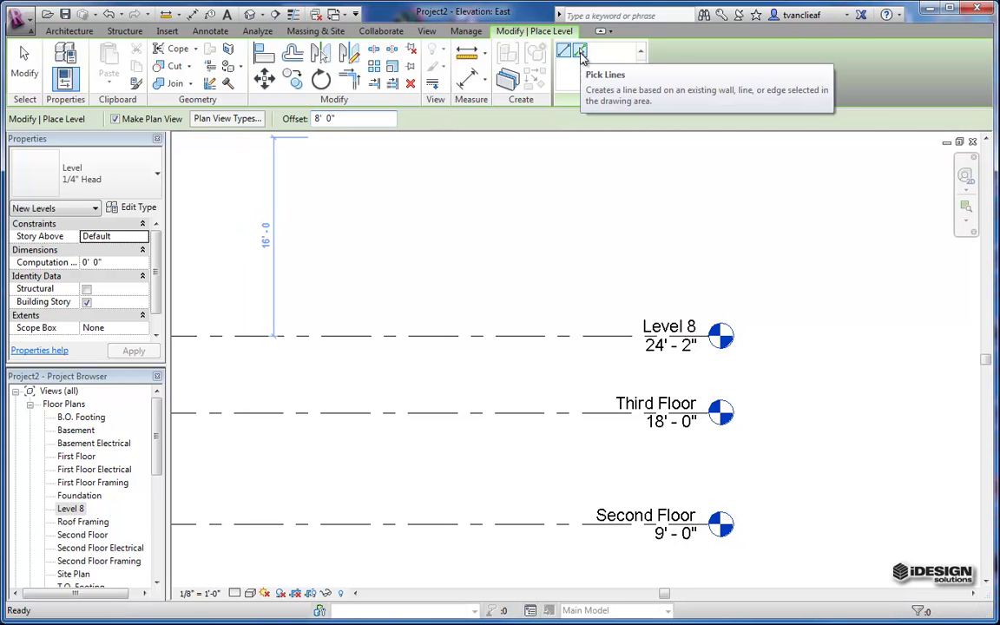
pyautogui.click(580, 52)
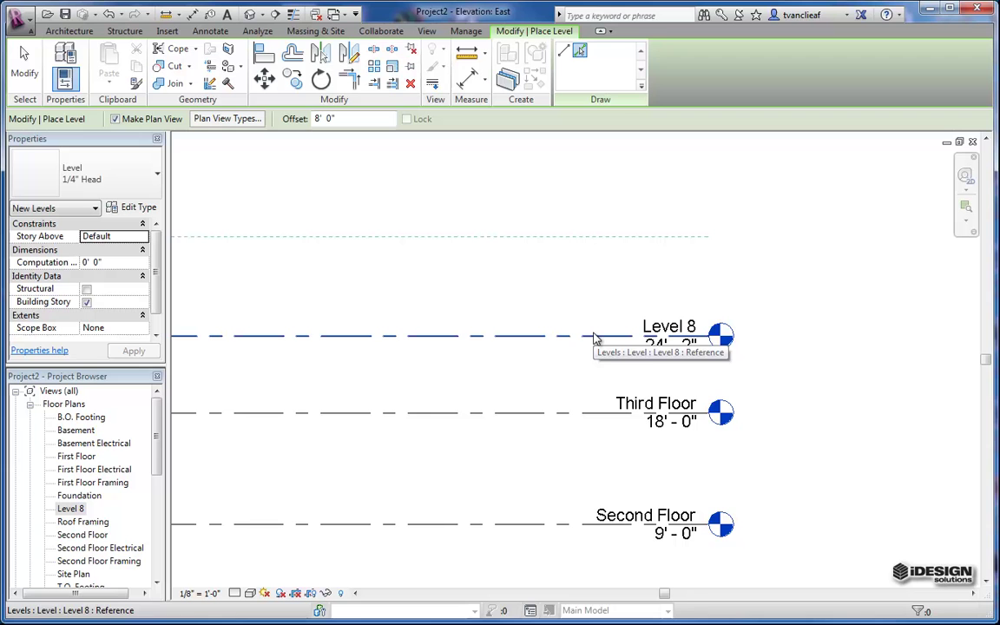
pyautogui.click(595, 339)
pyautogui.scroll(-4, 604, 293)
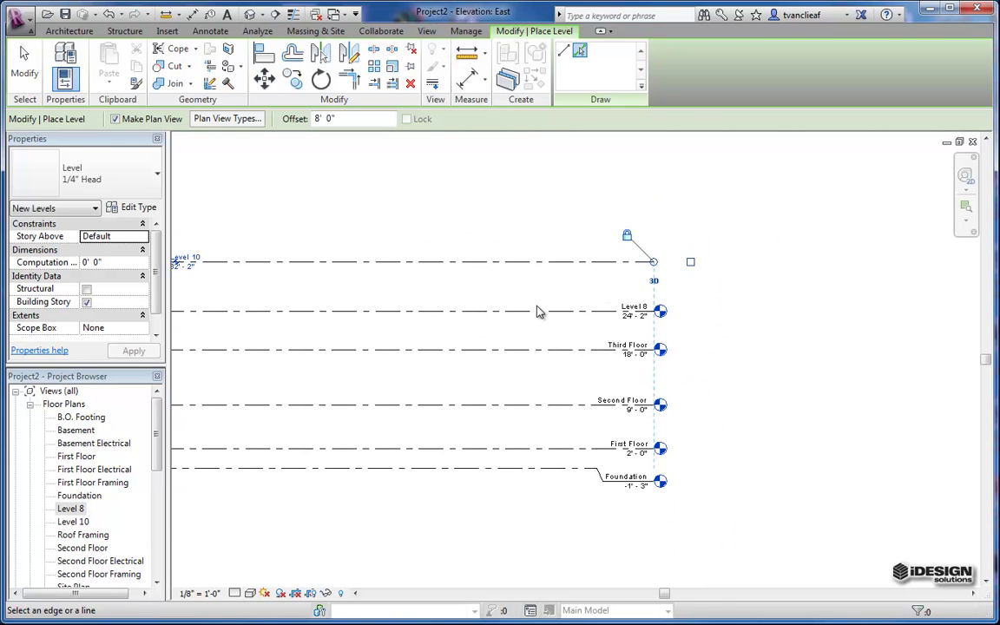
pyautogui.moveTo(538, 308); pyautogui.dragTo(706, 301, button='middle')
pyautogui.scroll(2, 356, 258)
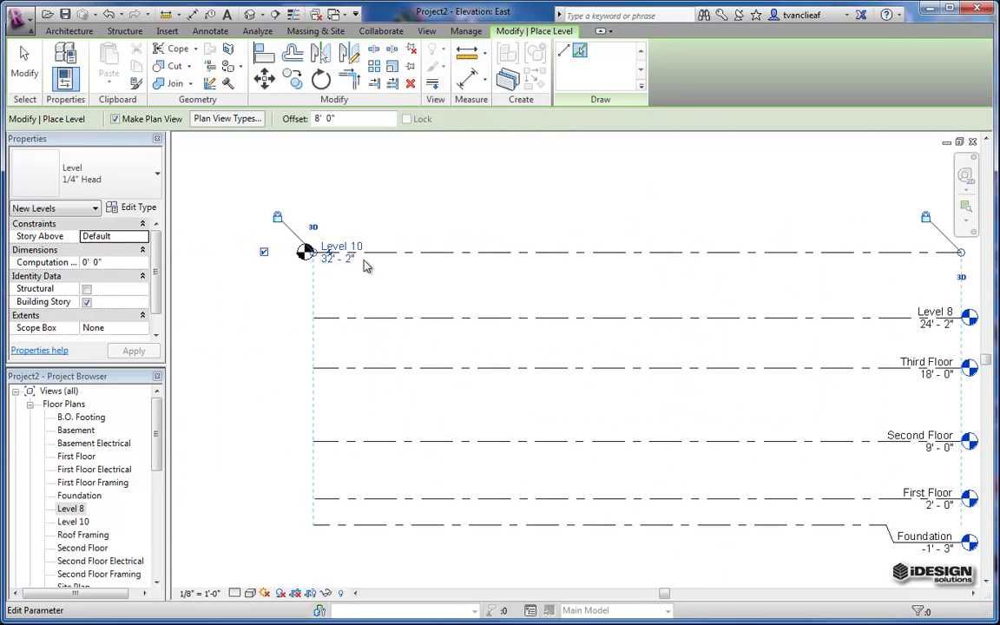
pyautogui.moveTo(364, 263); pyautogui.dragTo(325, 266, button='middle')
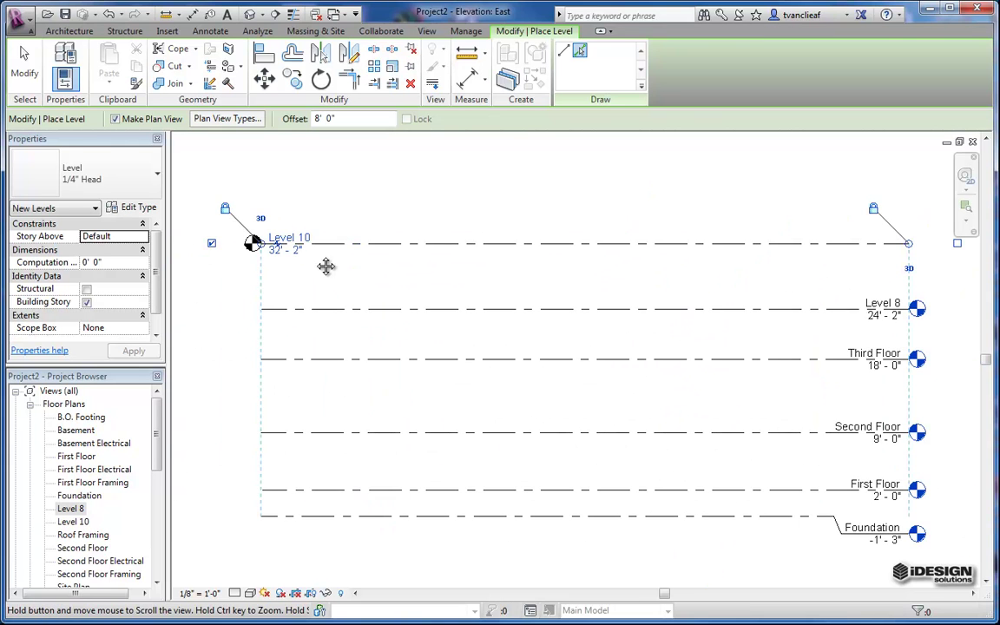
pyautogui.moveTo(357, 252); pyautogui.dragTo(345, 254, button='middle')
pyautogui.press('Escape')
pyautogui.press('Escape')
# Hide the topmost level's head at its left end, show it at the right end, and deselect the level
pyautogui.click(236, 234)
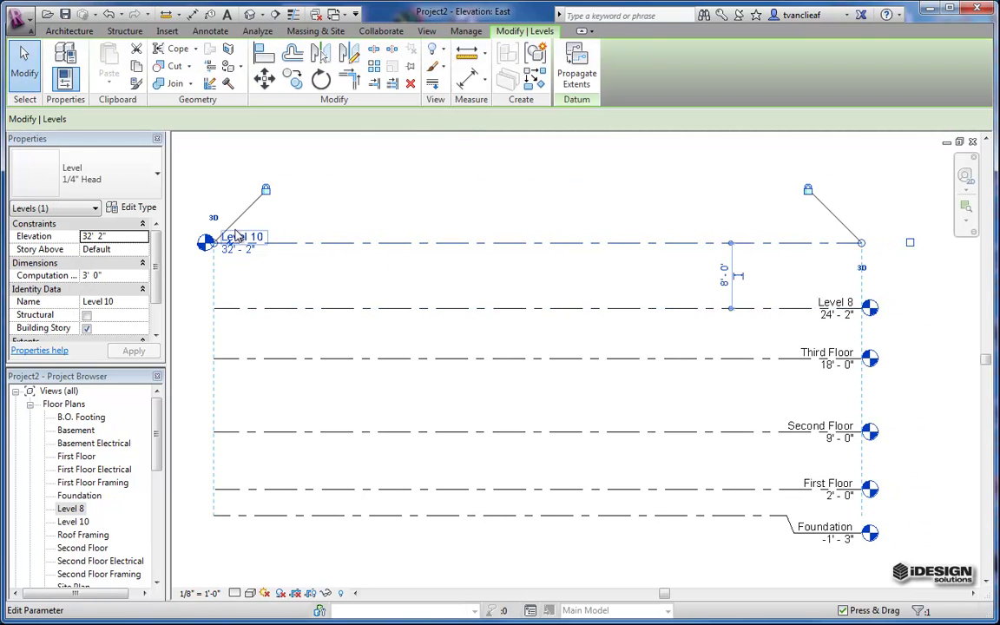
pyautogui.moveTo(178, 224); pyautogui.dragTo(216, 219, button='middle')
pyautogui.click(207, 234)
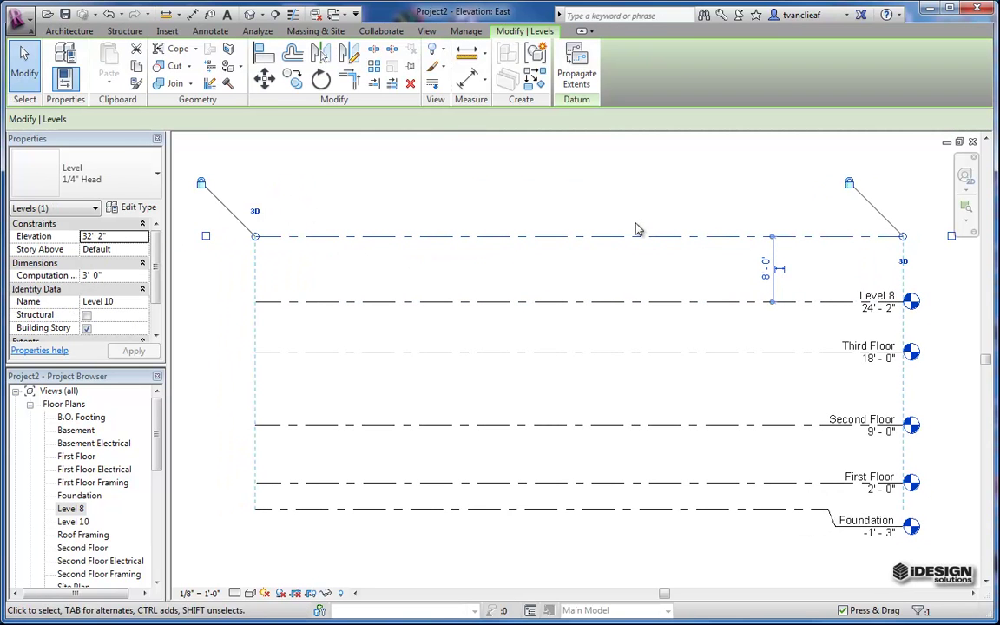
pyautogui.moveTo(636, 229); pyautogui.dragTo(588, 221, button='middle')
pyautogui.click(903, 232)
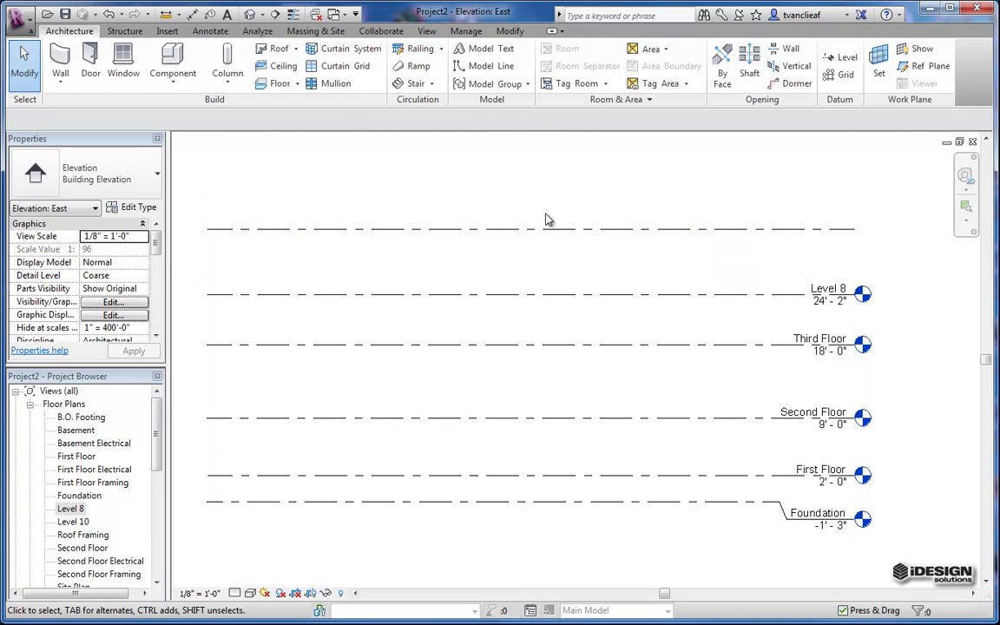
pyautogui.click(545, 226)
pyautogui.click(903, 228)
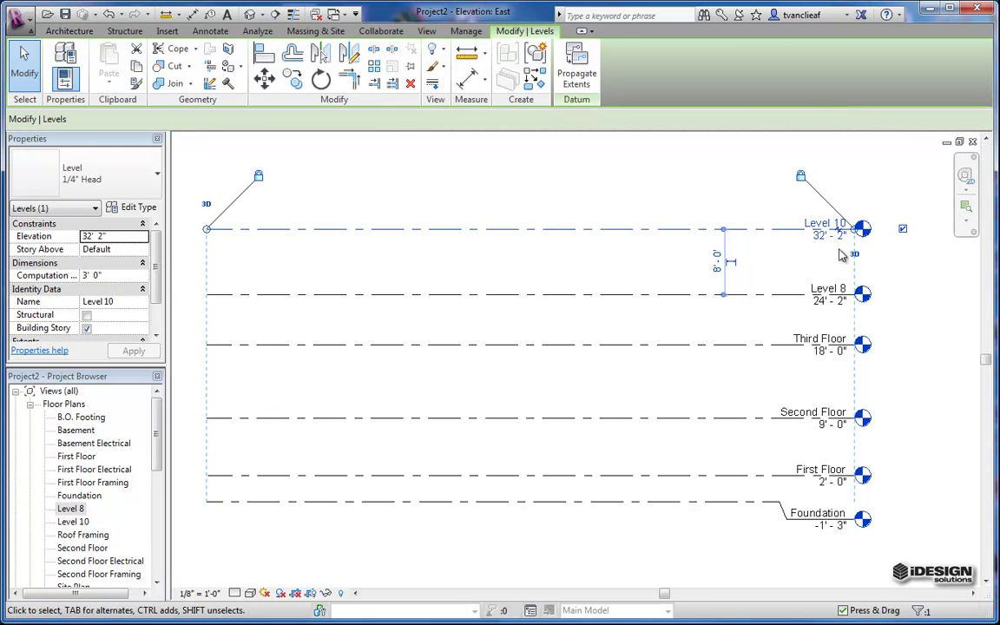
pyautogui.click(799, 270)
# Move the topmost level down to an elevation of 31' 2" and deselect it
pyautogui.scroll(-1, 741, 257)
pyautogui.moveTo(672, 272); pyautogui.dragTo(649, 268, button='middle')
pyautogui.scroll(1, 859, 223)
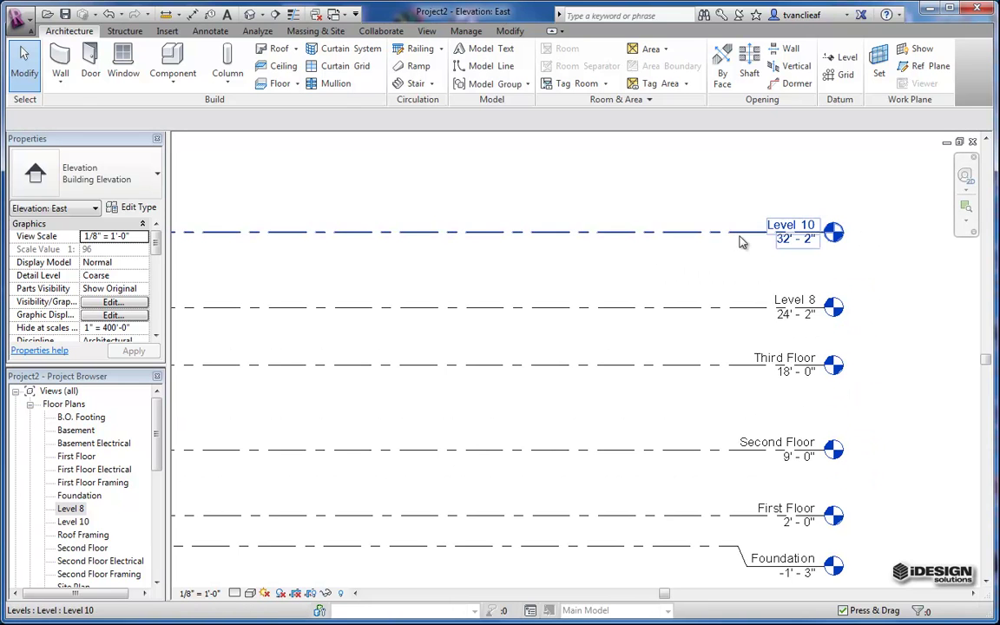
pyautogui.click(742, 242)
pyautogui.moveTo(736, 240)
pyautogui.mouseDown()
pyautogui.moveTo(741, 267)
pyautogui.moveTo(735, 248)
pyautogui.mouseUp()
pyautogui.scroll(-3, 747, 261)
pyautogui.moveTo(747, 262); pyautogui.dragTo(681, 240, button='middle')
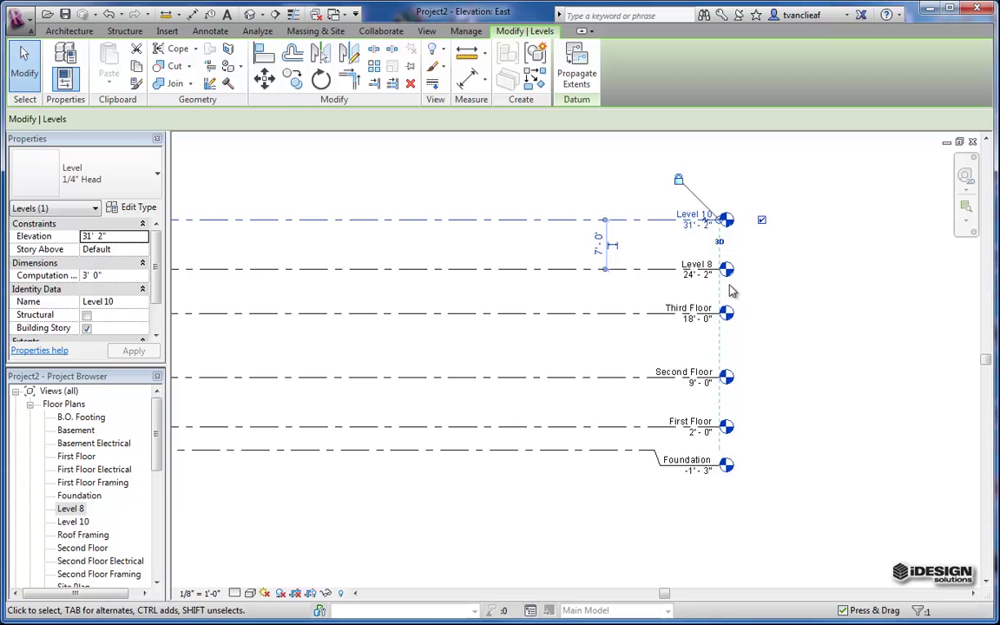
pyautogui.scroll(2, 733, 268)
pyautogui.moveTo(767, 286); pyautogui.dragTo(674, 236, button='middle')
pyautogui.press('Escape')
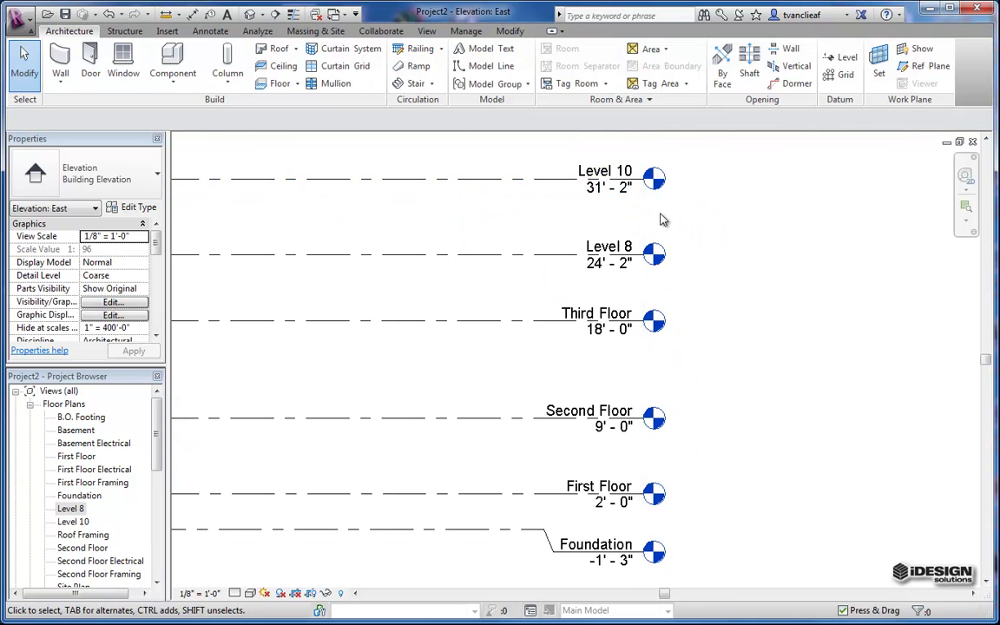
# Extend Level 8's right end outward together with the other aligned levels, and deselect it
pyautogui.click(557, 260)
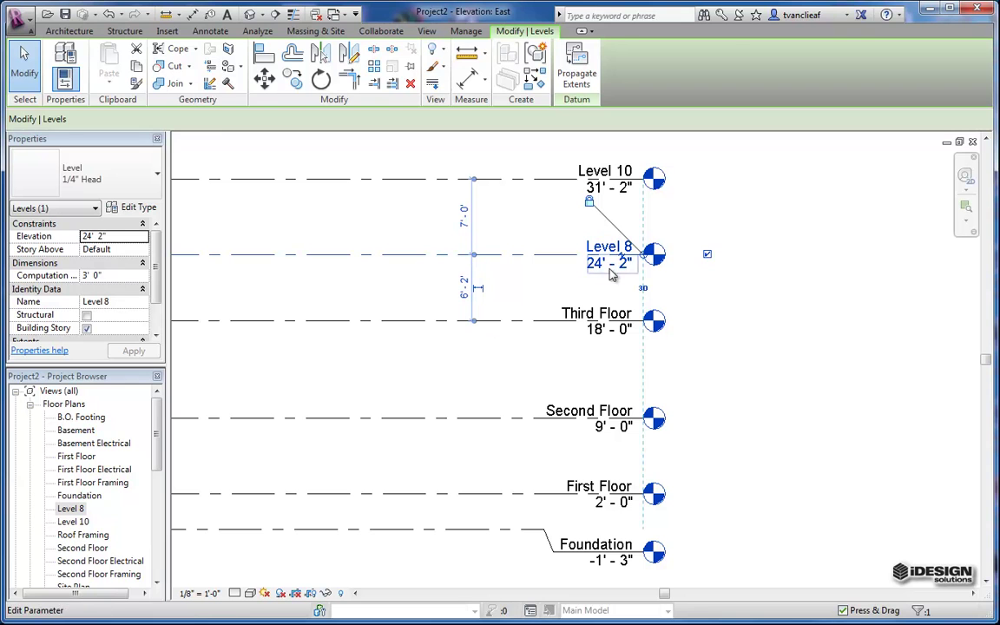
pyautogui.press('Escape')
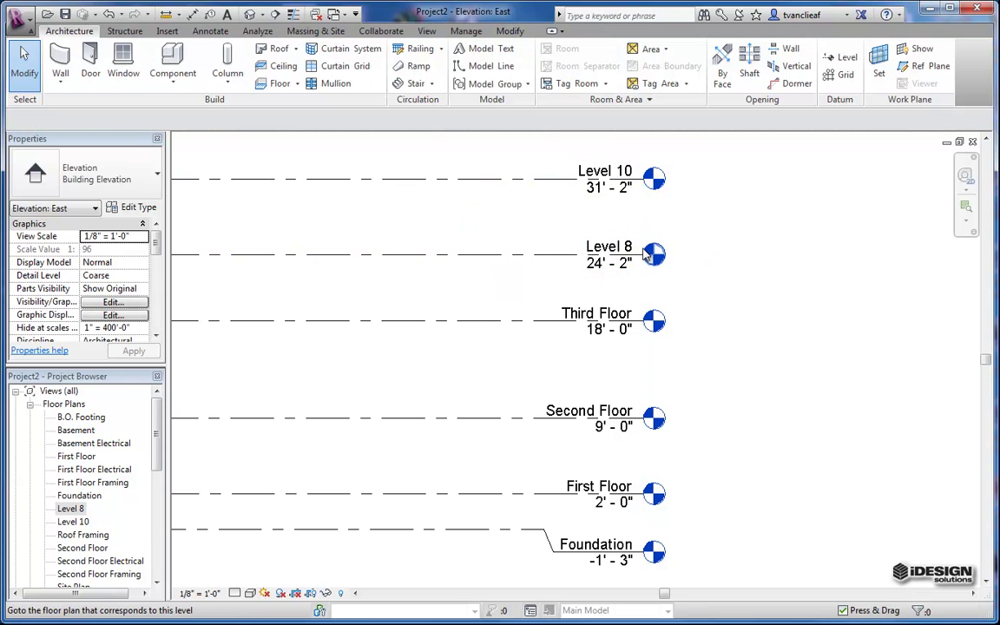
pyautogui.scroll(2, 653, 266)
pyautogui.click(642, 253)
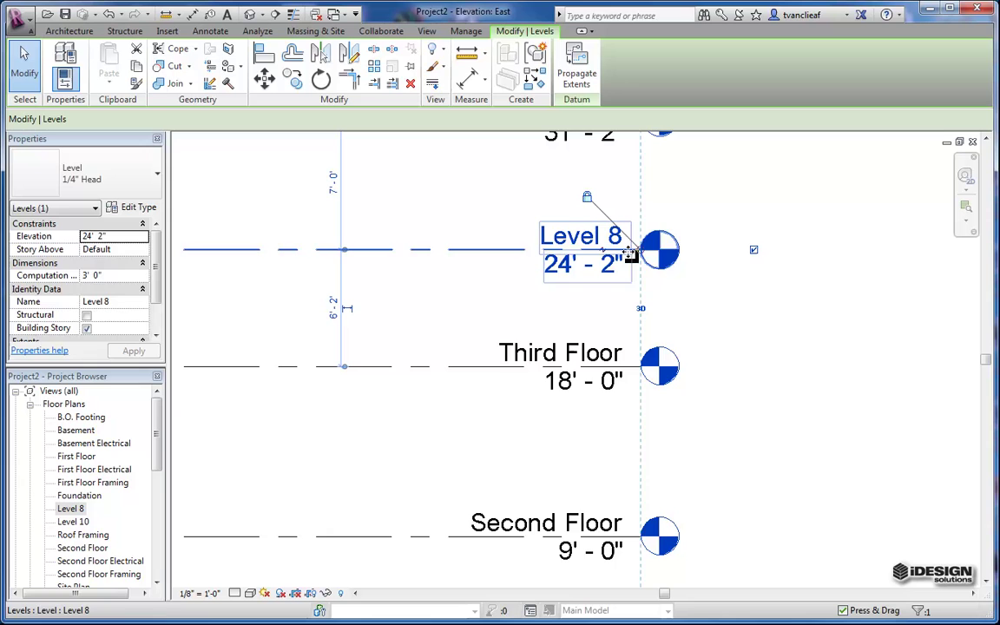
pyautogui.moveTo(643, 252); pyautogui.dragTo(806, 247)
pyautogui.scroll(-4, 686, 256)
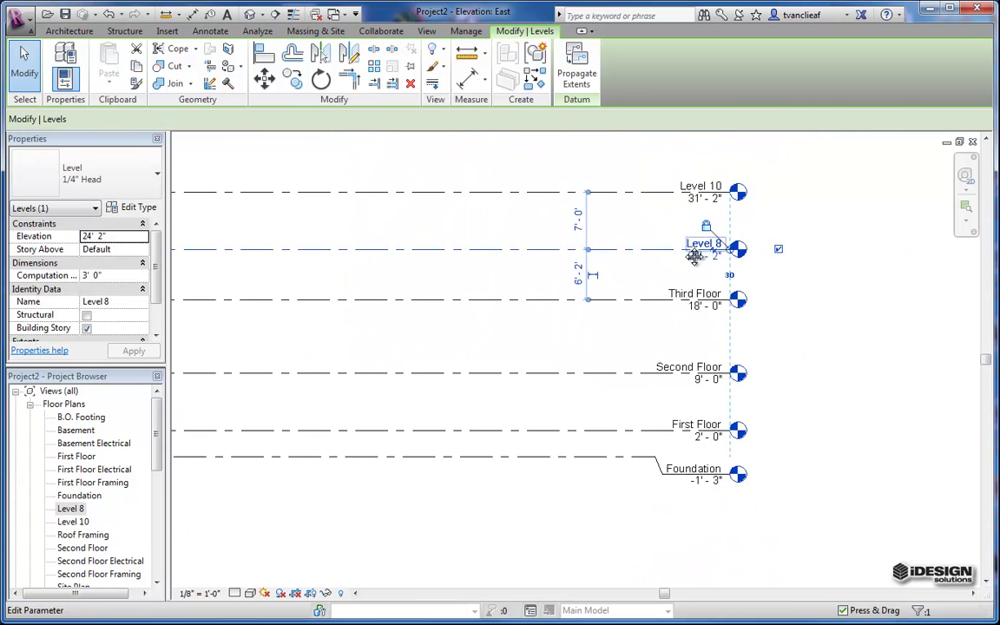
pyautogui.scroll(-1, 694, 271)
pyautogui.moveTo(617, 277); pyautogui.dragTo(663, 281, button='middle')
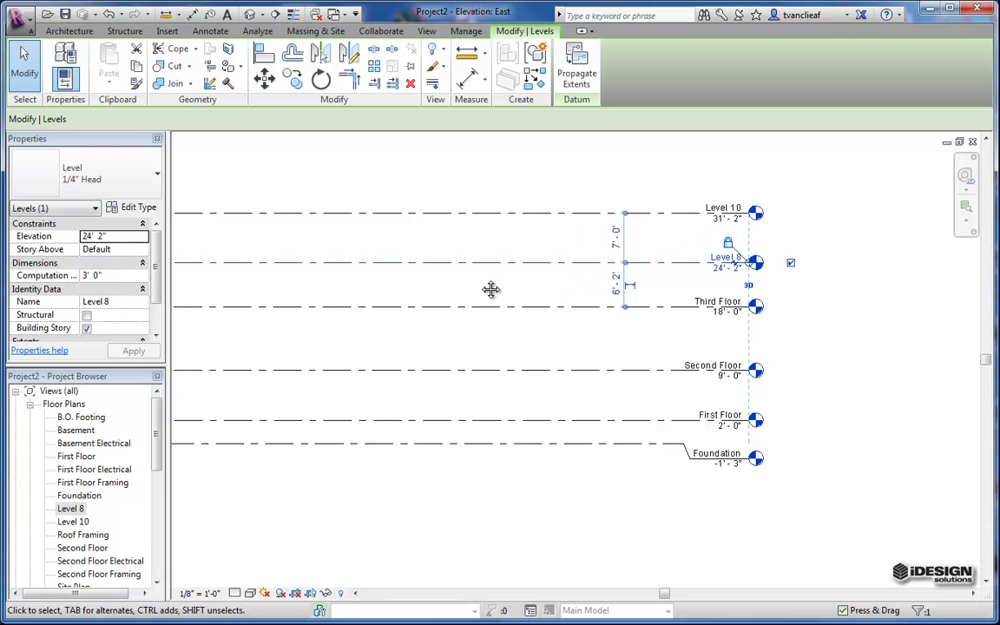
pyautogui.moveTo(491, 290); pyautogui.dragTo(580, 294, button='middle')
pyautogui.moveTo(471, 283); pyautogui.dragTo(495, 284, button='middle')
pyautogui.click(398, 236)
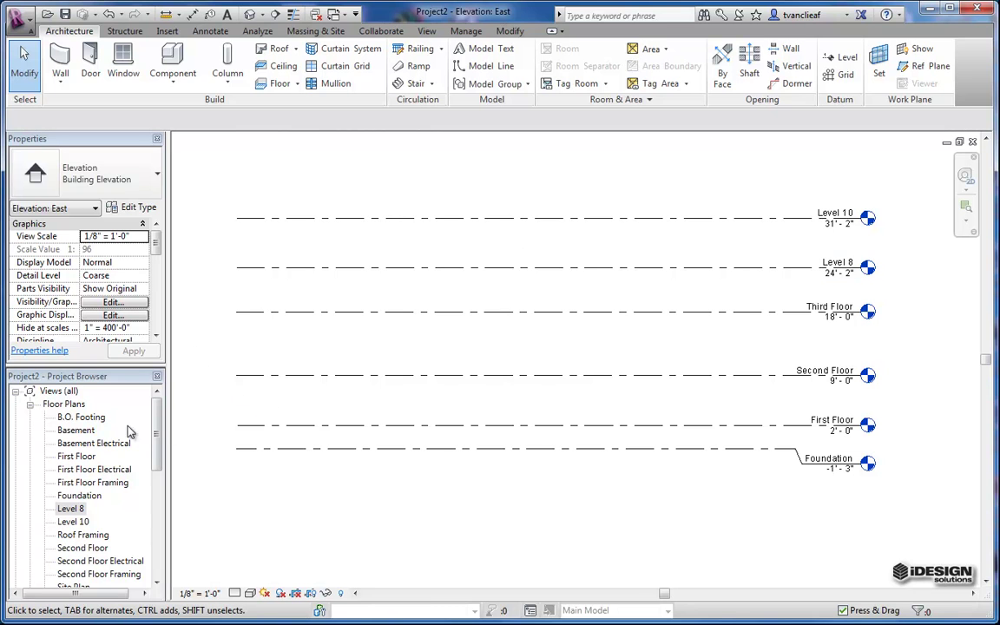
# Open the Foundation floor plan, draw one straight vertical grid line in the empty view, and finish placing grids
pyautogui.doubleClick(80, 496)
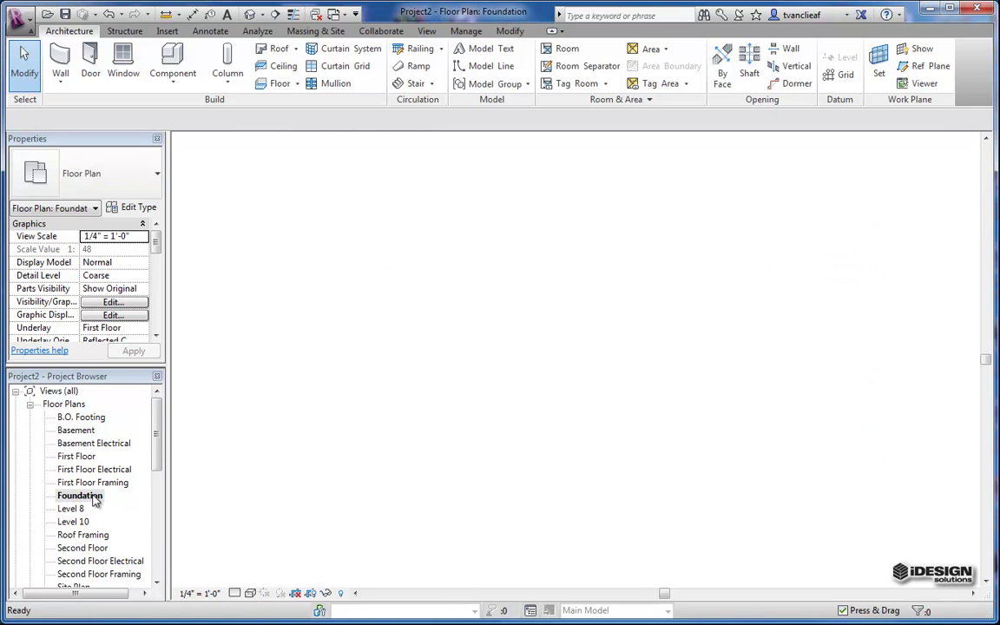
pyautogui.moveTo(481, 301); pyautogui.dragTo(562, 259, button='middle')
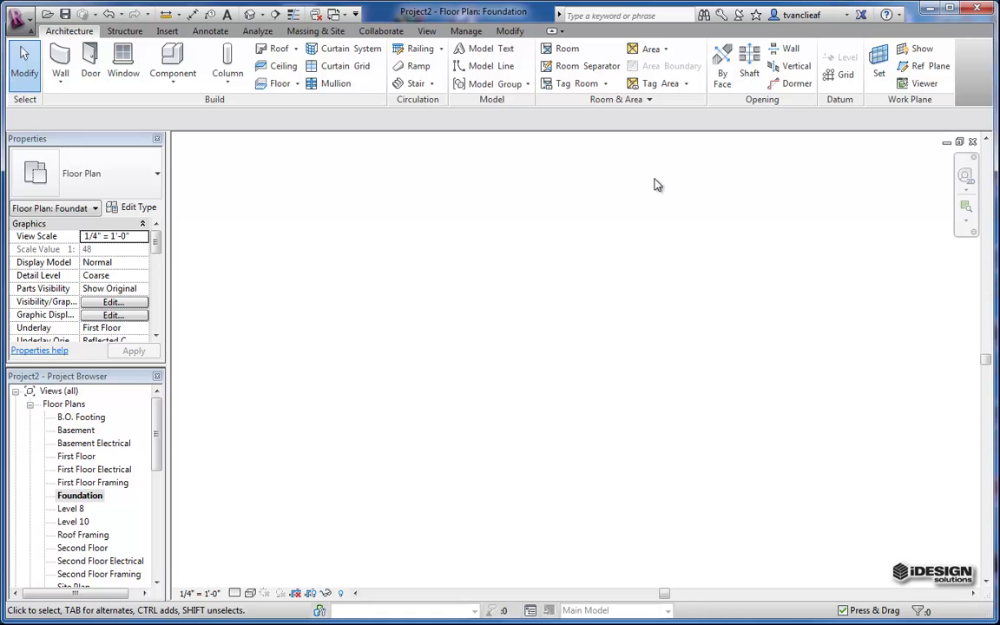
pyautogui.click(845, 76)
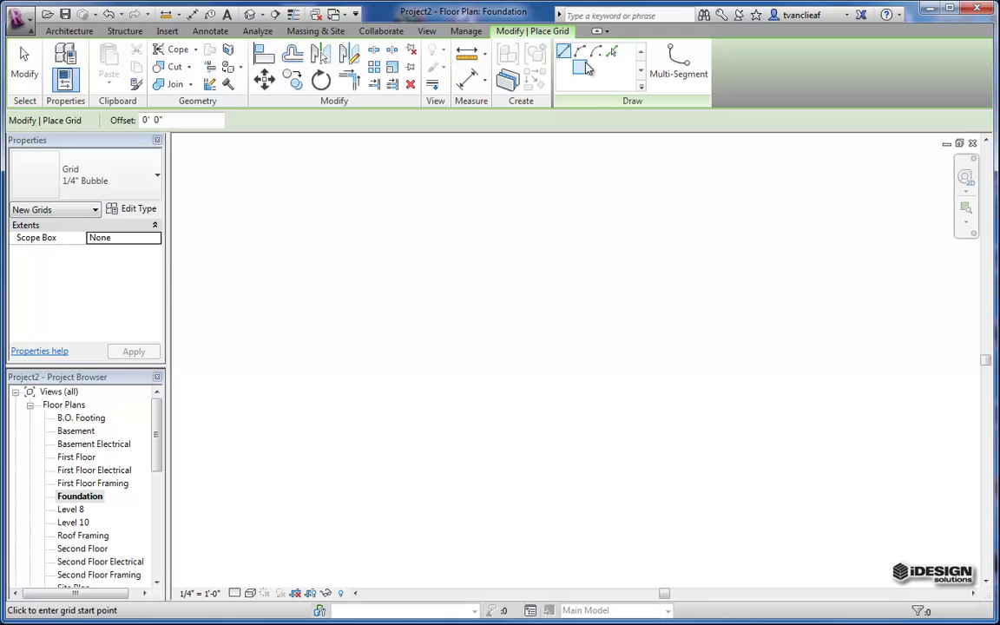
pyautogui.click(393, 293)
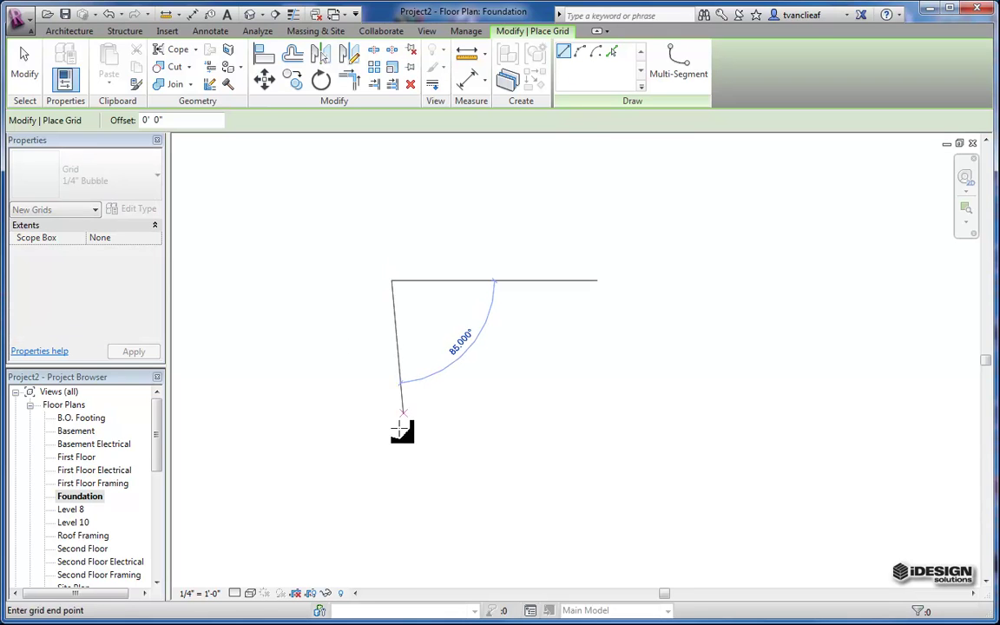
pyautogui.click(391, 530)
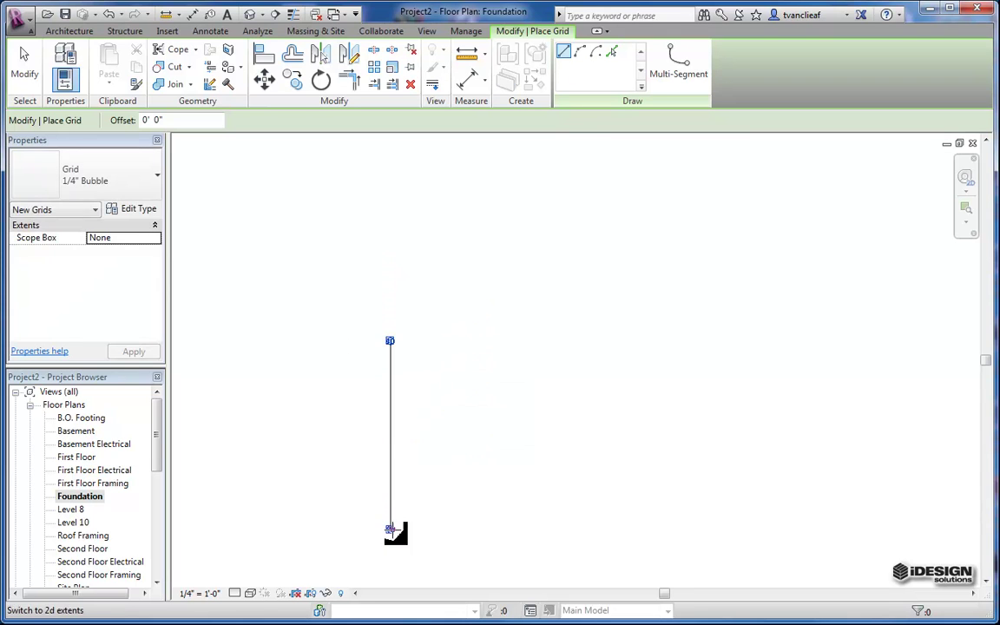
pyautogui.scroll(1, 438, 352)
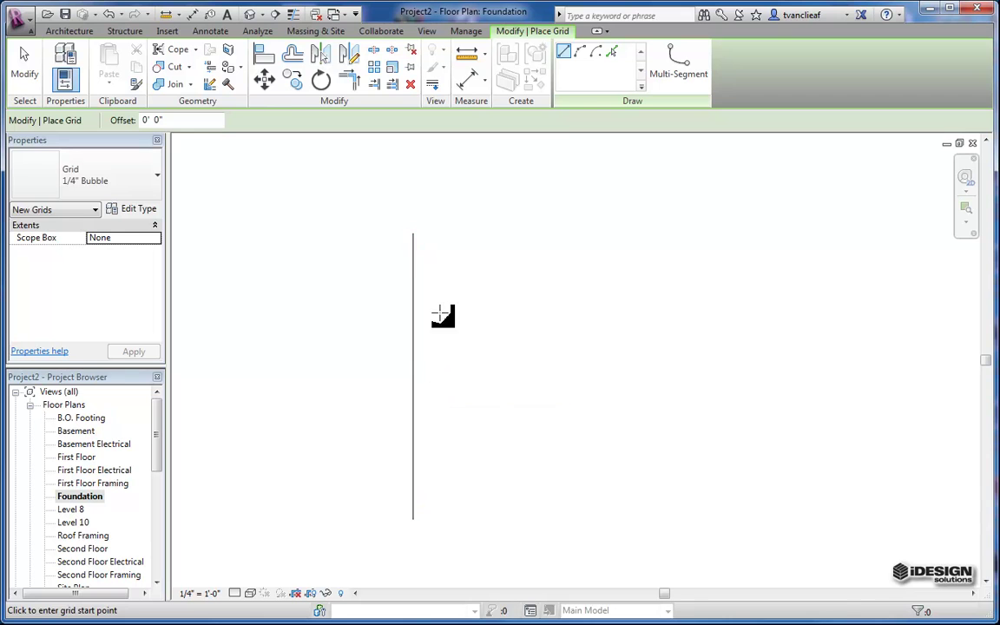
pyautogui.press('Escape')
pyautogui.press('Escape')
# Select the new grid line and show the bubble at its upper end
pyautogui.click(412, 377)
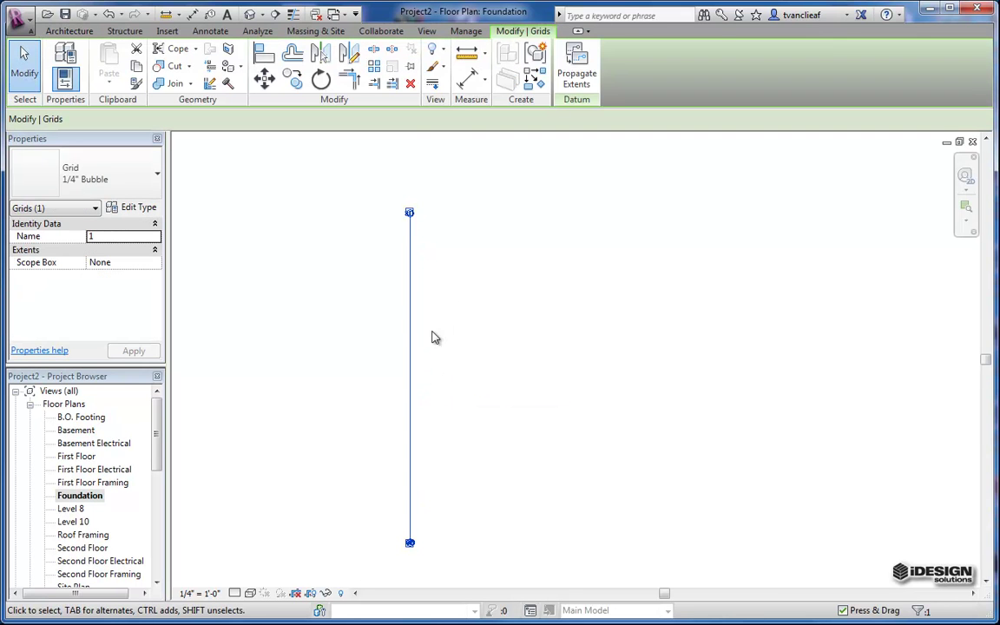
pyautogui.scroll(4, 408, 205)
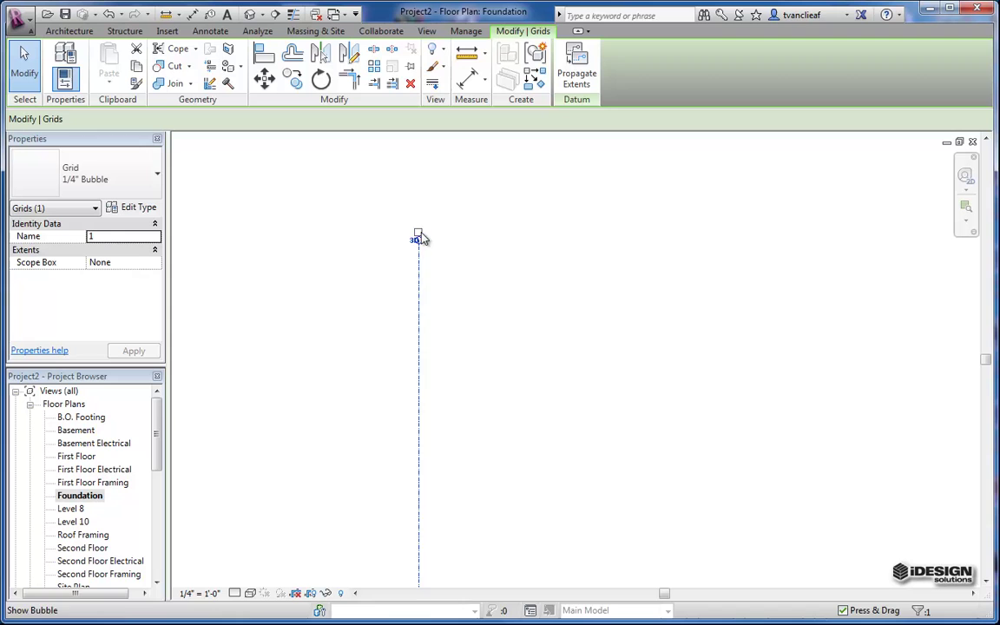
pyautogui.scroll(4, 415, 250)
pyautogui.moveTo(407, 201); pyautogui.dragTo(412, 250, button='middle')
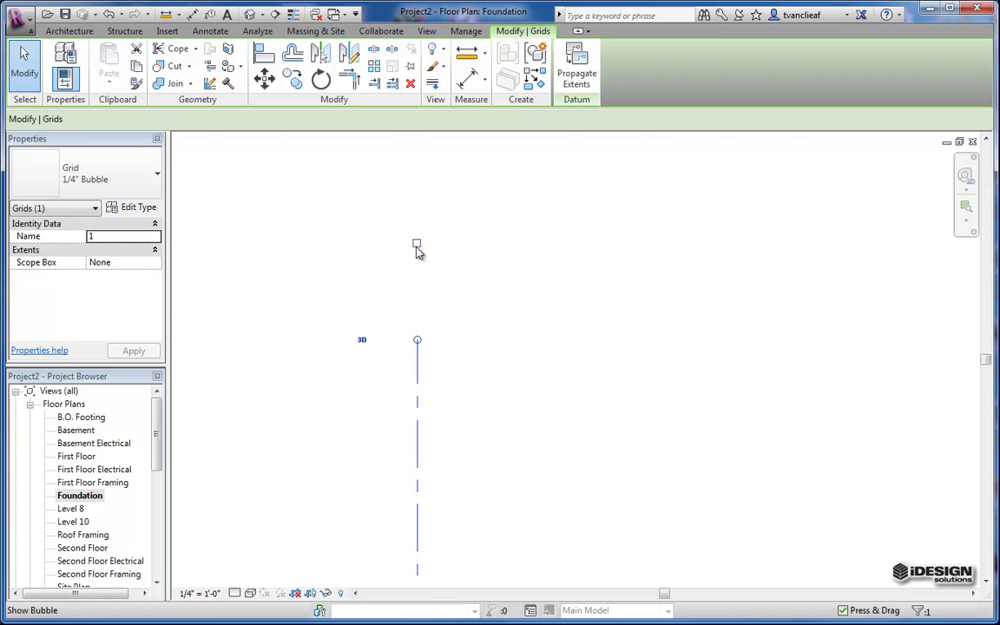
pyautogui.click(416, 245)
pyautogui.moveTo(402, 257); pyautogui.dragTo(375, 216, button='middle')
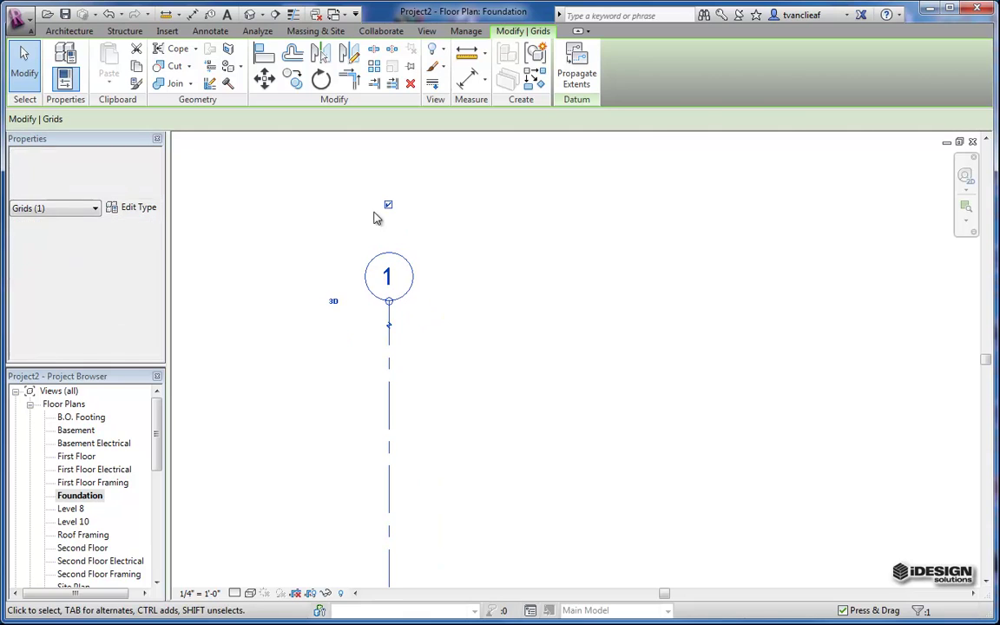
# Show the bubble at the lower end of grid line 1 as well
pyautogui.scroll(-3, 388, 209)
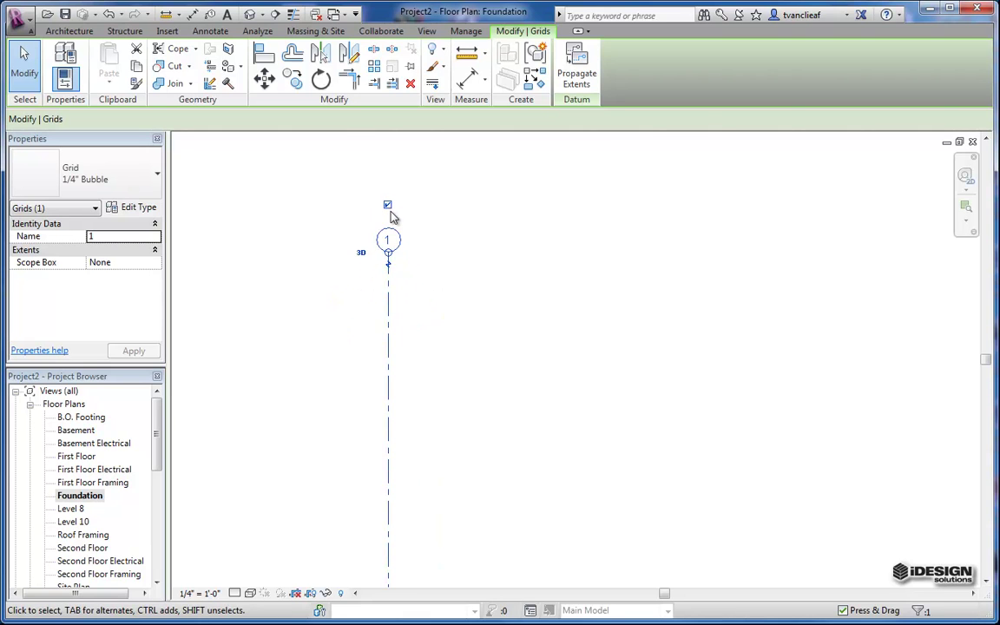
pyautogui.scroll(-1, 387, 387)
pyautogui.moveTo(387, 388)
pyautogui.mouseDown(button='middle')
pyautogui.moveTo(413, 270)
pyautogui.moveTo(426, 383)
pyautogui.moveTo(429, 273)
pyautogui.mouseUp(button='middle')
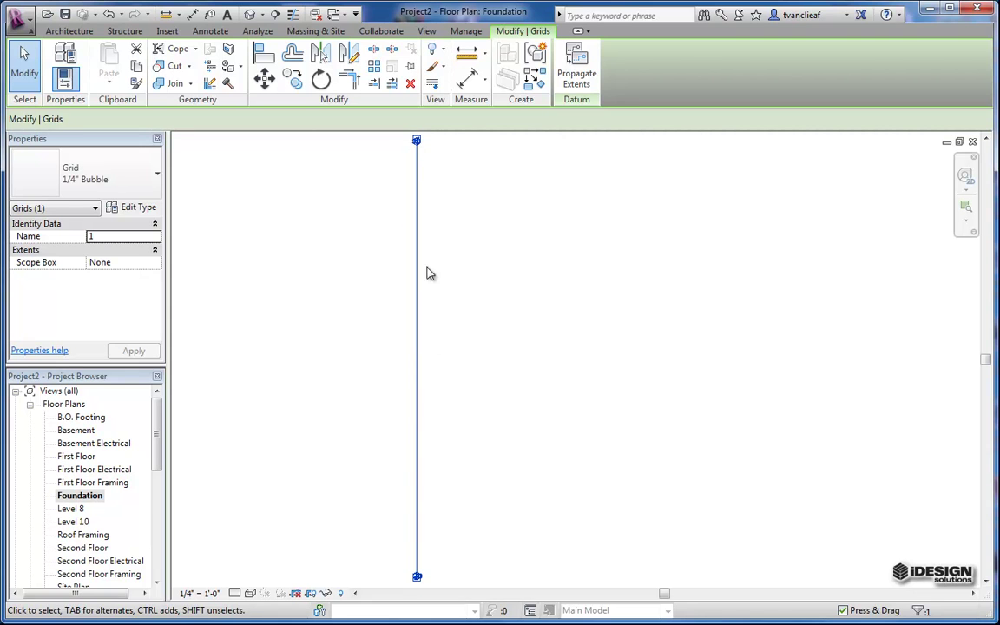
pyautogui.moveTo(415, 476); pyautogui.dragTo(415, 292, button='middle')
pyautogui.scroll(5, 430, 421)
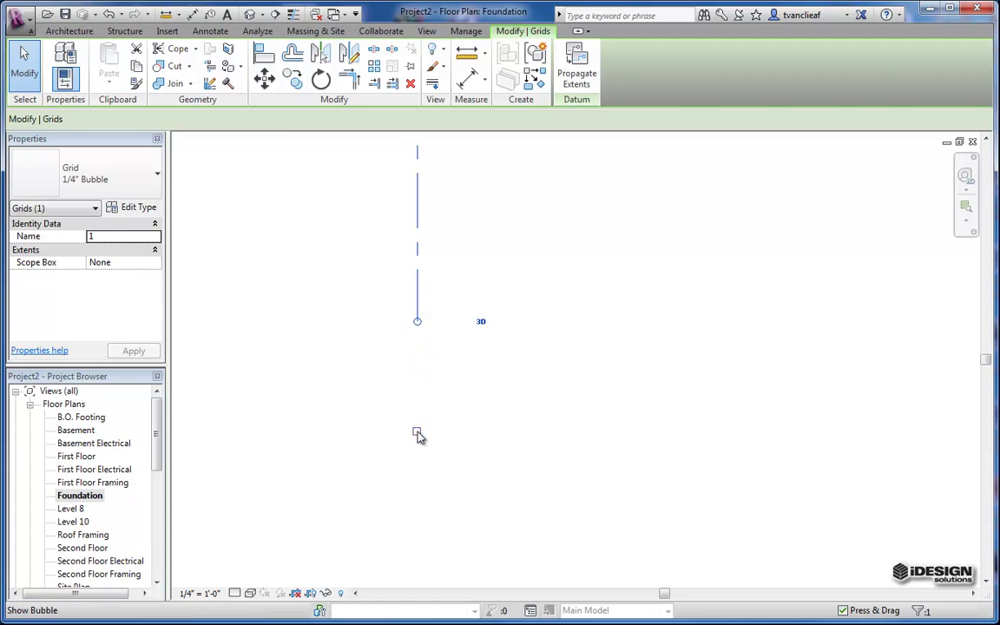
pyautogui.scroll(3, 424, 315)
pyautogui.scroll(-2, 426, 288)
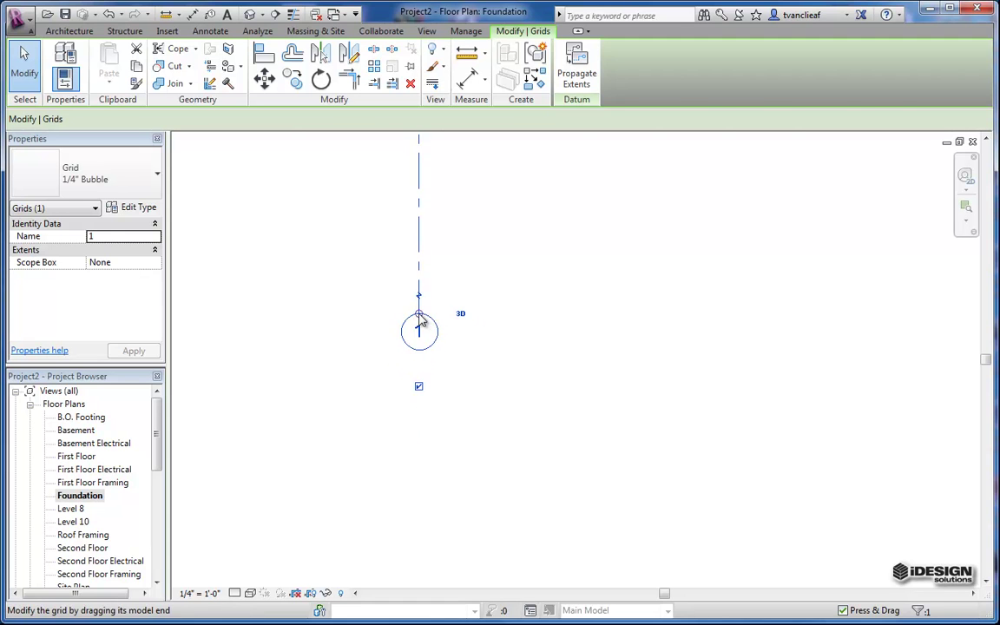
# Shorten grid line 1 by moving its lower end upward in several stages
pyautogui.moveTo(418, 306); pyautogui.dragTo(418, 158)
pyautogui.moveTo(418, 158); pyautogui.dragTo(431, 482, button='middle')
pyautogui.scroll(-2, 433, 462)
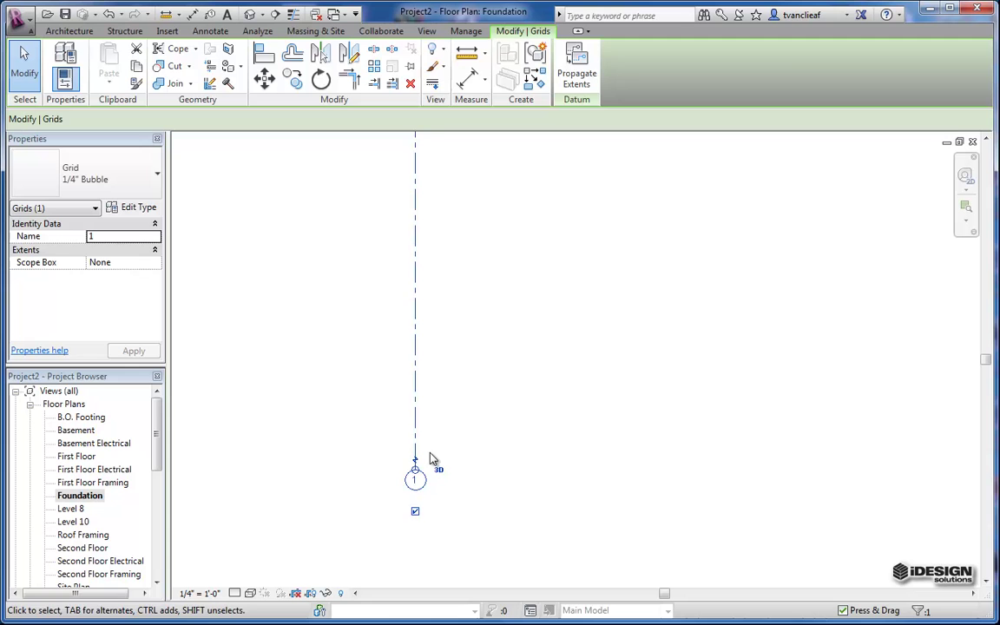
pyautogui.moveTo(419, 471); pyautogui.dragTo(418, 246)
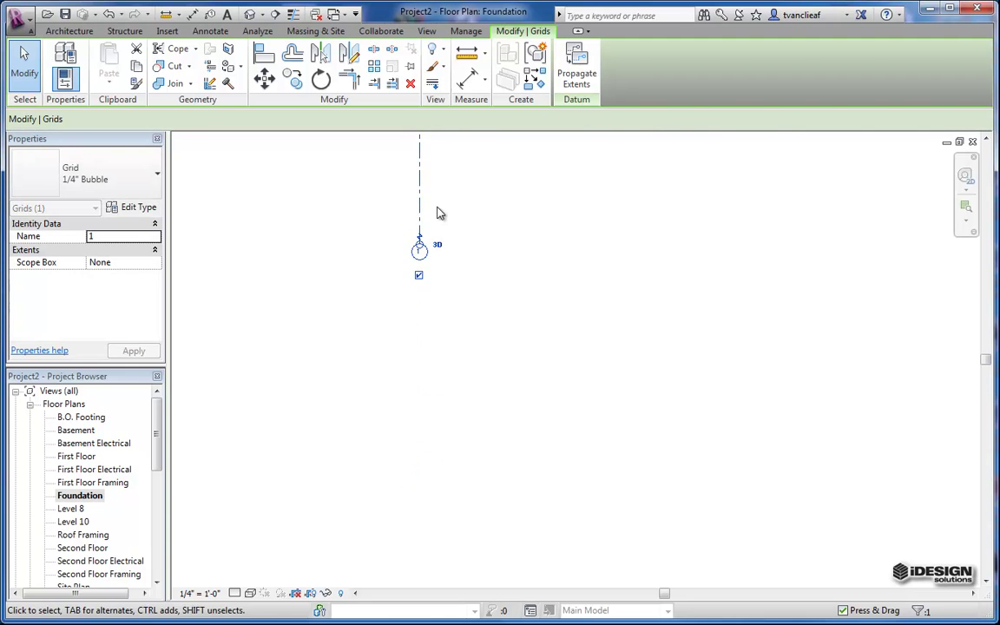
pyautogui.moveTo(439, 212); pyautogui.dragTo(446, 453, button='middle')
pyautogui.scroll(-1, 457, 364)
pyautogui.moveTo(457, 364); pyautogui.dragTo(445, 443, button='middle')
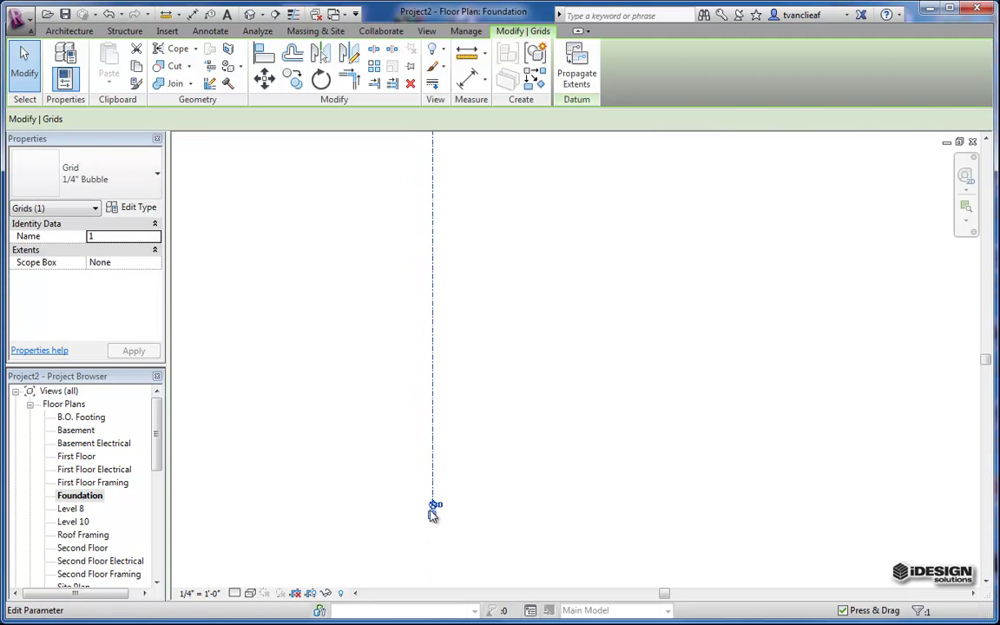
pyautogui.scroll(3, 435, 507)
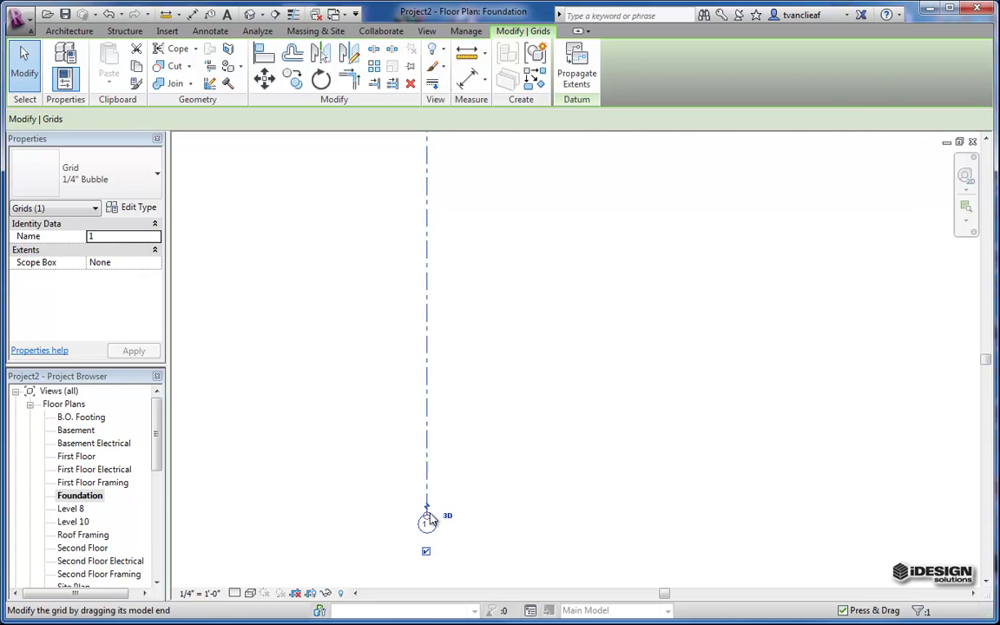
pyautogui.scroll(3, 429, 523)
pyautogui.moveTo(435, 548); pyautogui.dragTo(418, 438, button='middle')
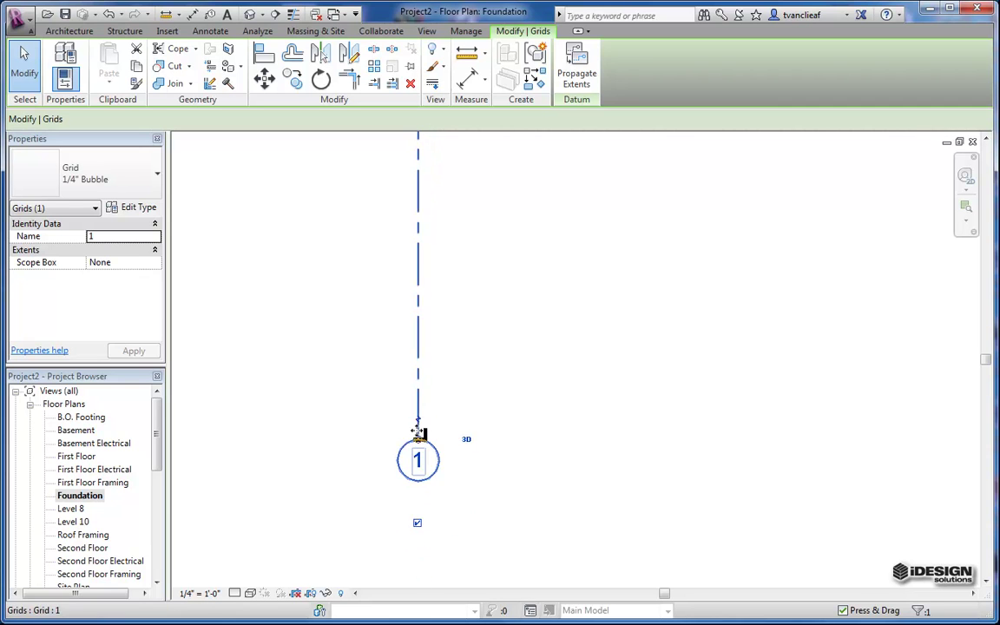
pyautogui.scroll(-2, 418, 456)
pyautogui.scroll(-2, 417, 457)
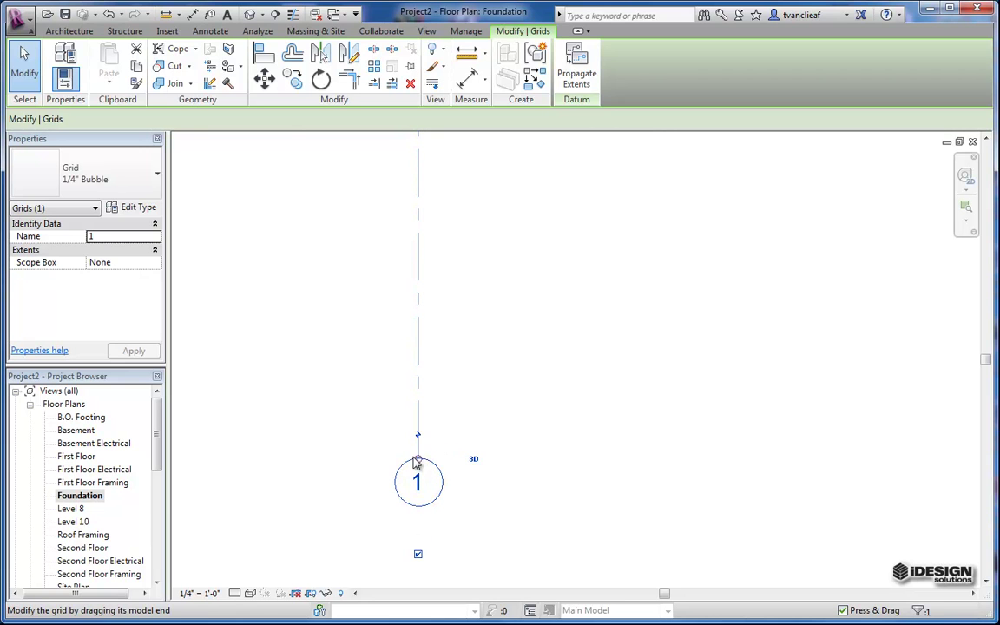
pyautogui.moveTo(417, 450); pyautogui.dragTo(418, 248)
pyautogui.scroll(-2, 418, 246)
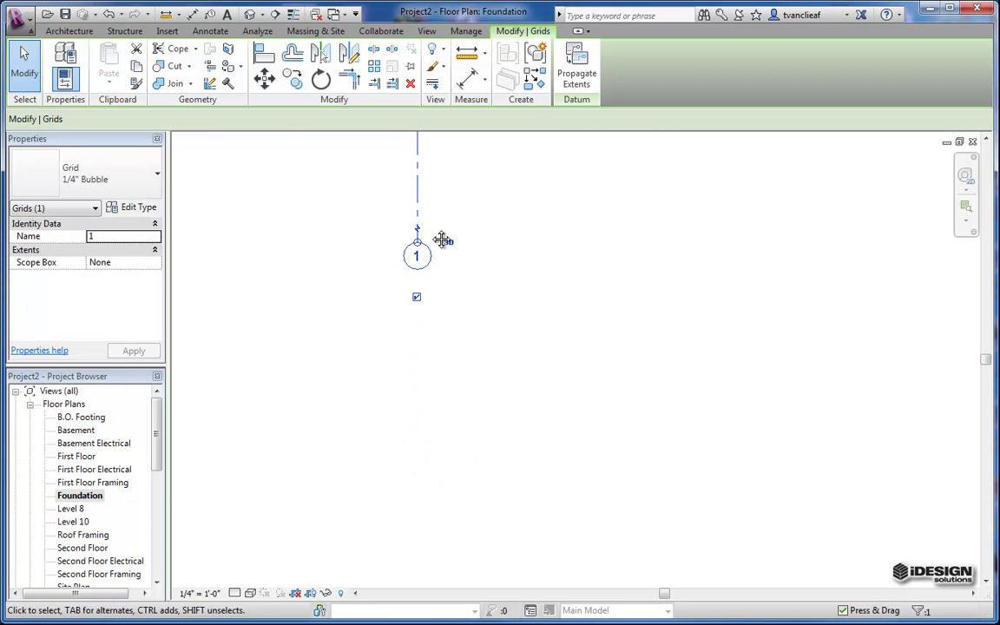
pyautogui.moveTo(442, 239); pyautogui.dragTo(424, 535, button='middle')
pyautogui.scroll(-1, 423, 531)
pyautogui.moveTo(415, 542); pyautogui.dragTo(425, 293)
pyautogui.moveTo(434, 262); pyautogui.dragTo(425, 476, button='middle')
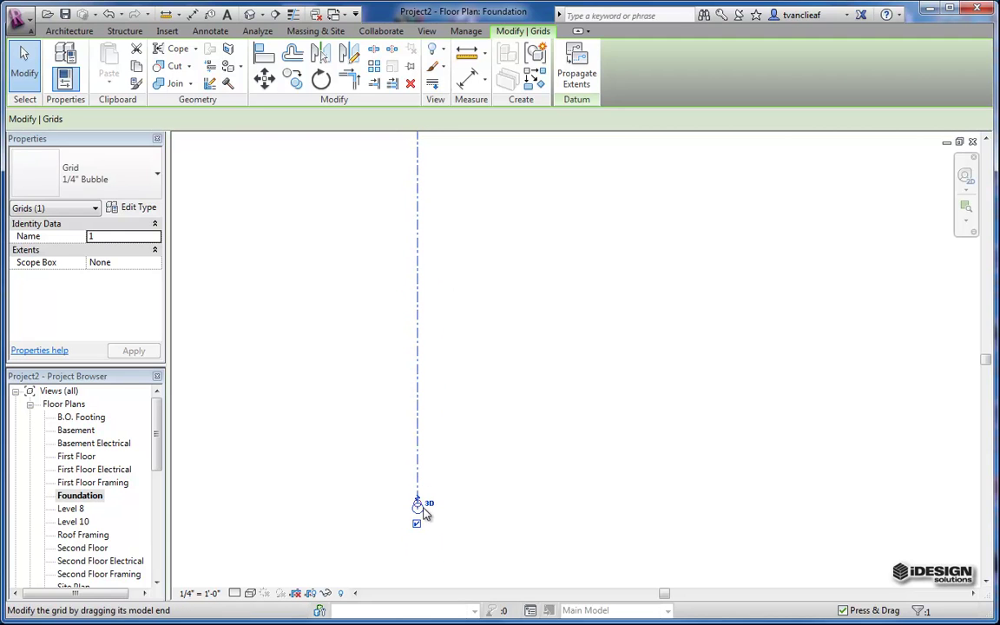
pyautogui.moveTo(423, 513); pyautogui.dragTo(419, 224)
pyautogui.moveTo(441, 297); pyautogui.dragTo(433, 553, button='middle')
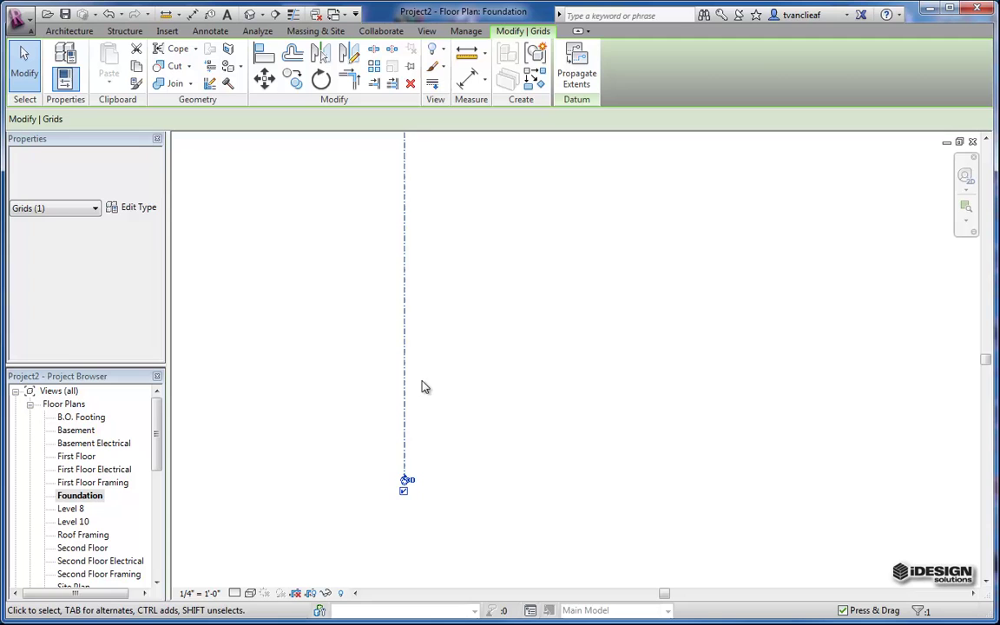
pyautogui.moveTo(426, 387); pyautogui.dragTo(423, 446, button='middle')
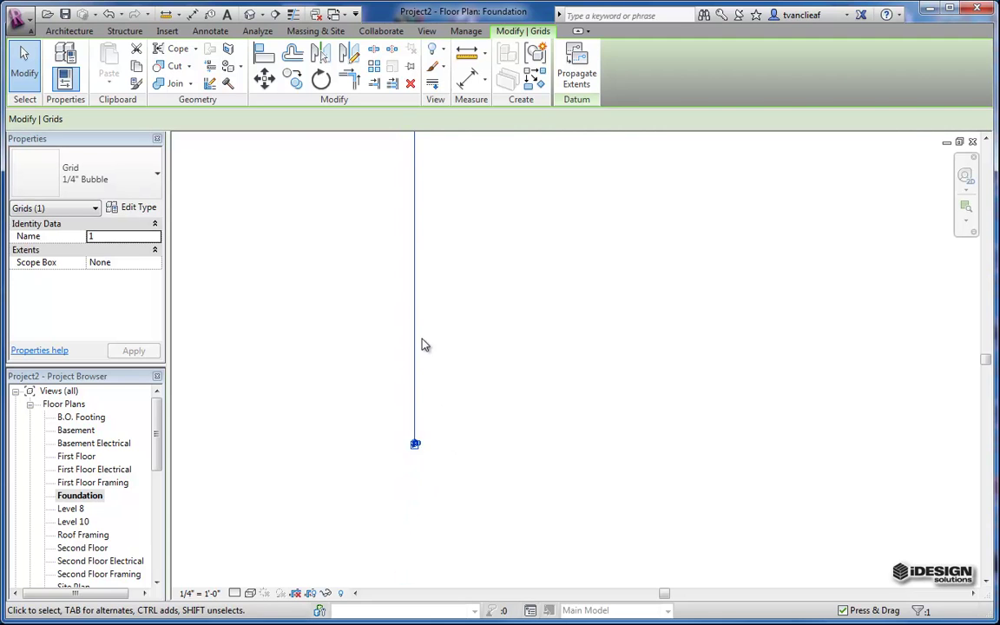
pyautogui.moveTo(424, 345); pyautogui.dragTo(438, 464, button='middle')
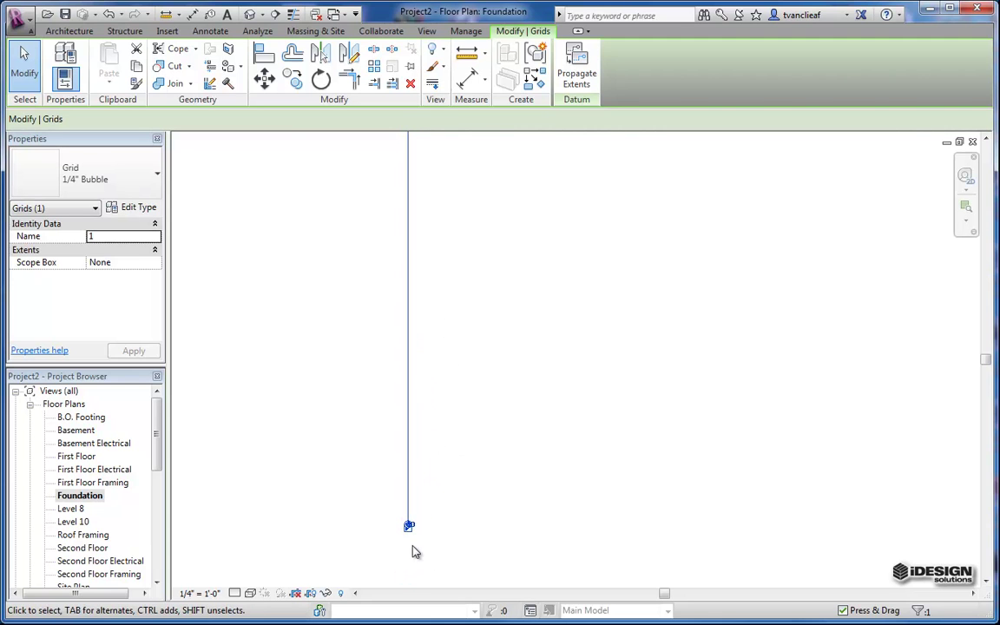
# Delete grid line 1 from the Foundation plan
pyautogui.scroll(4, 410, 514)
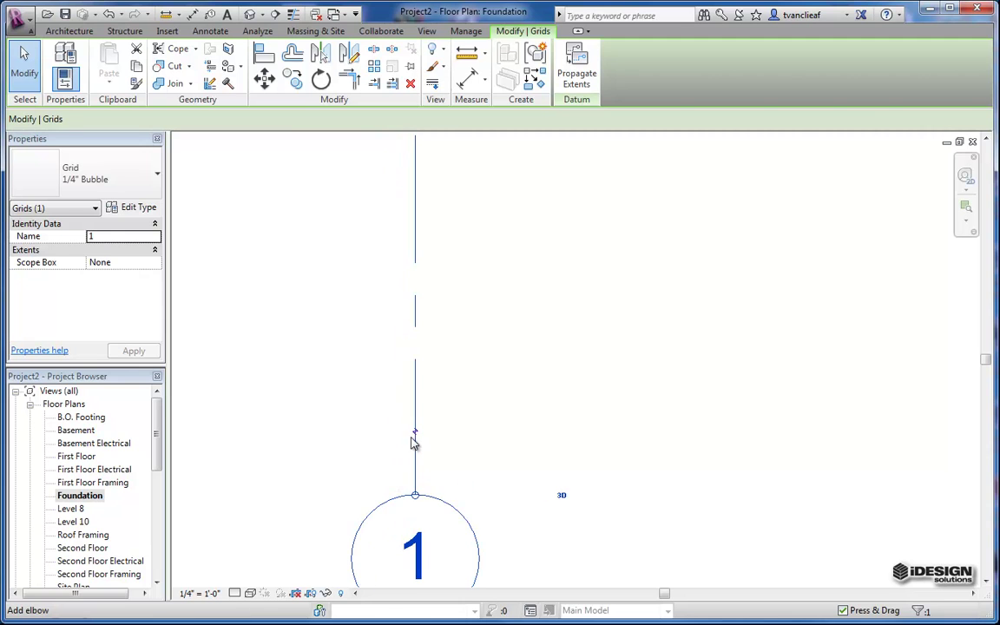
pyautogui.scroll(-6, 525, 288)
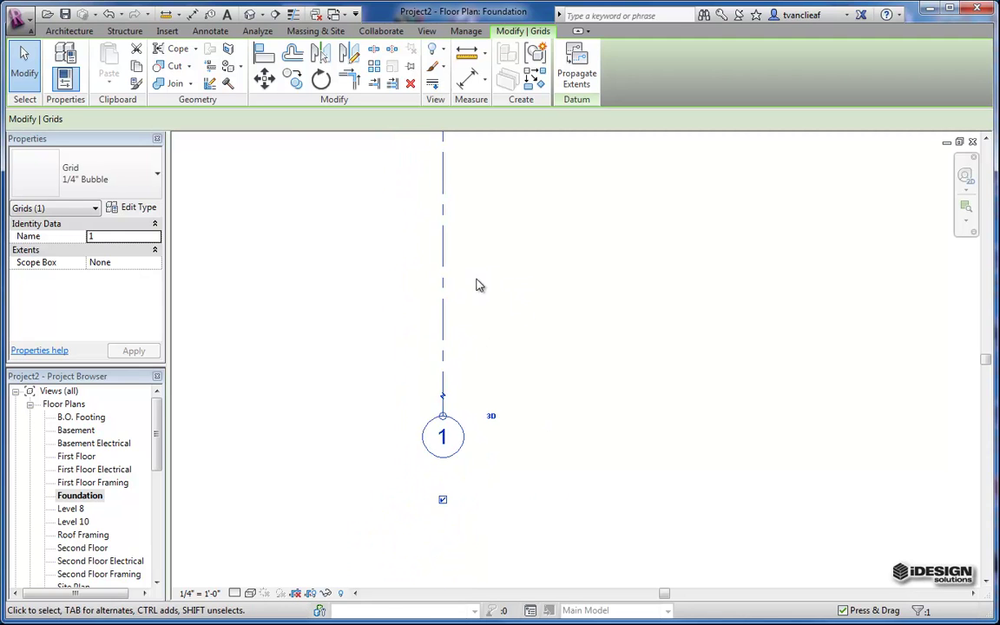
pyautogui.moveTo(496, 332); pyautogui.dragTo(442, 364, button='middle')
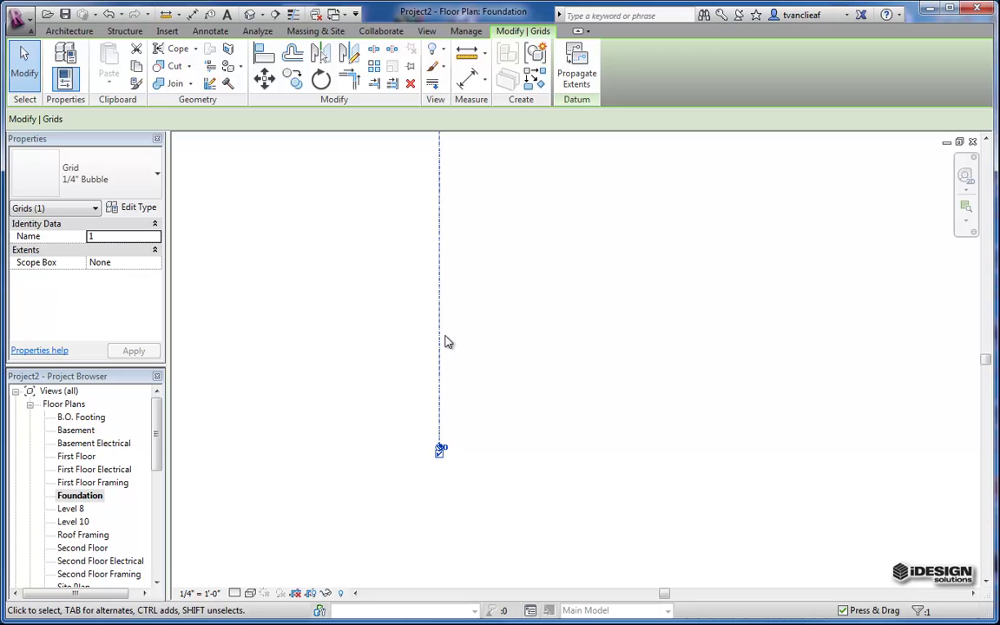
pyautogui.press('Escape')
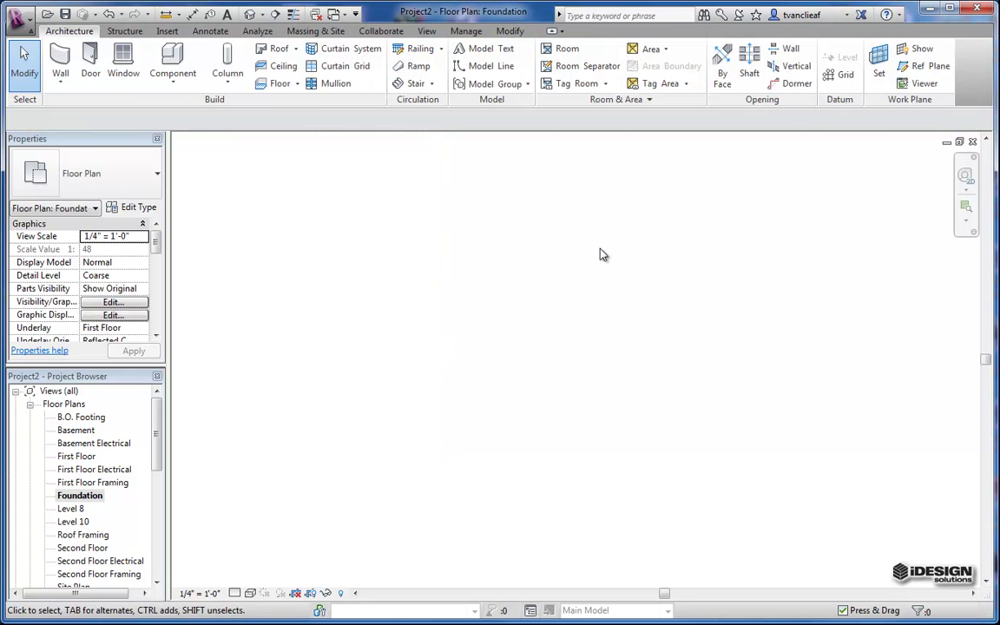
# Draw a new, shorter straight vertical grid line in the empty Foundation plan and finish placing grids
pyautogui.click(839, 73)
pyautogui.click(414, 215)
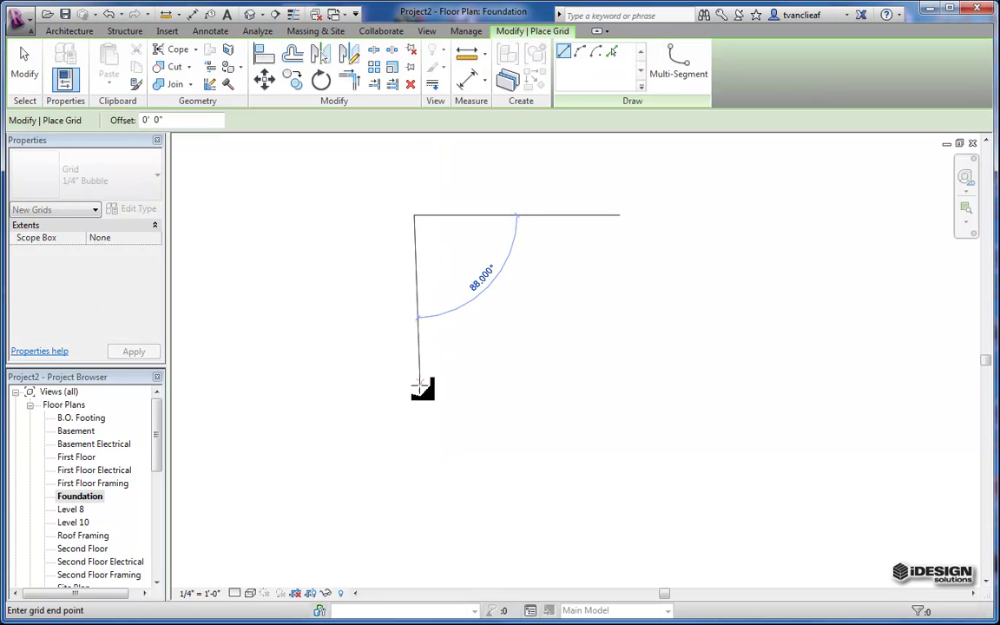
pyautogui.click(415, 475)
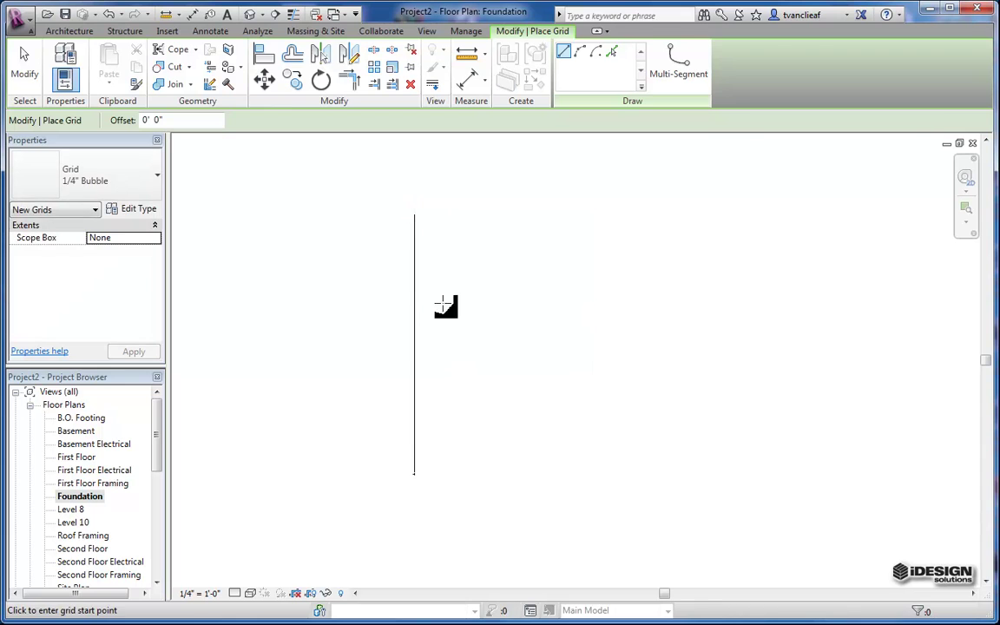
pyautogui.press('Escape')
pyautogui.press('Escape')
# Select the new grid line and shorten it by moving its lower end upward
pyautogui.click(426, 264)
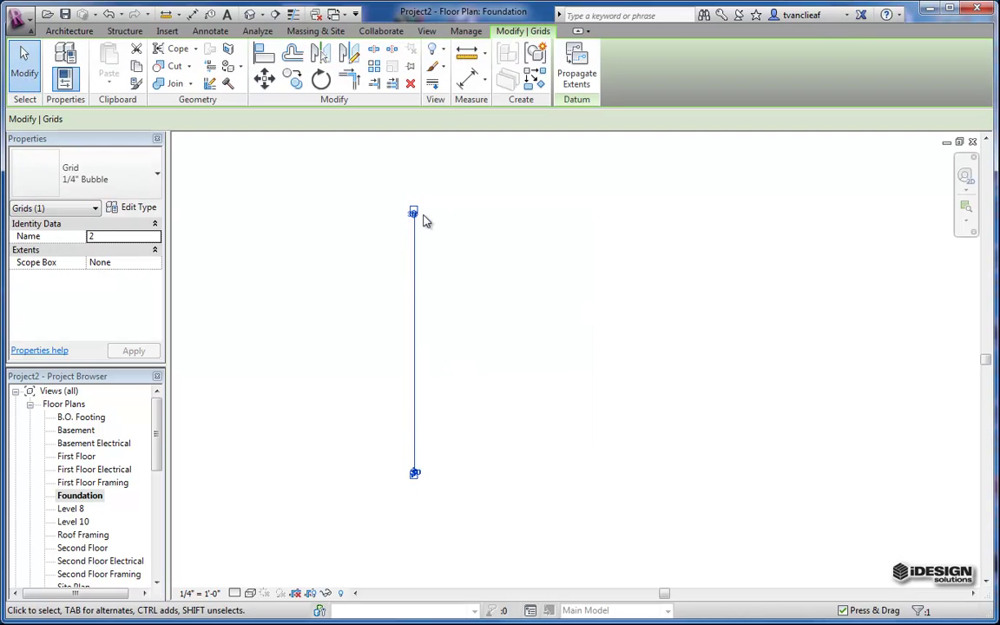
pyautogui.scroll(1, 407, 210)
pyautogui.scroll(1, 406, 228)
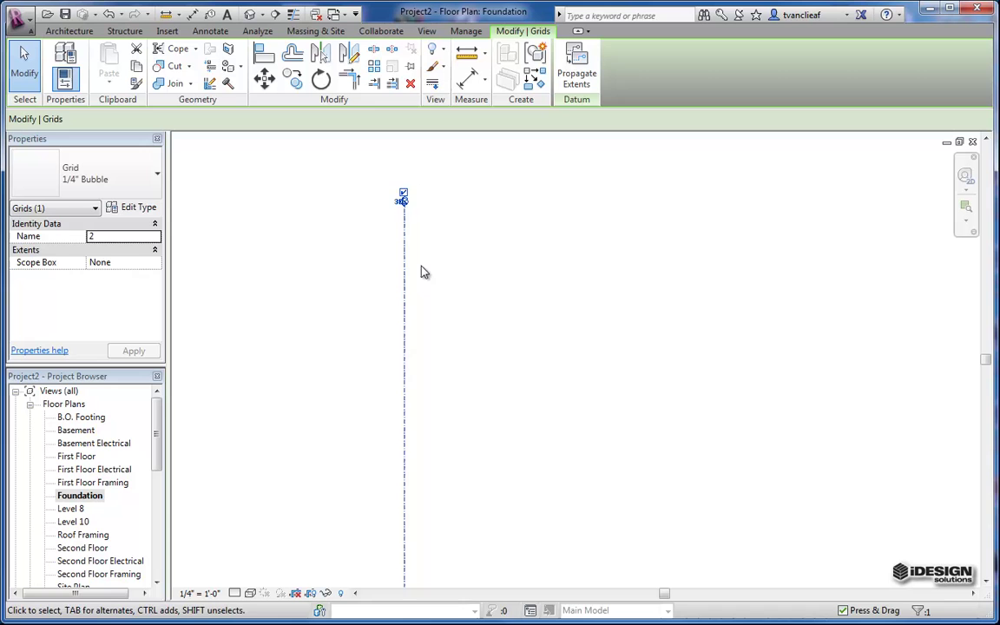
pyautogui.scroll(-1, 425, 338)
pyautogui.moveTo(430, 402); pyautogui.dragTo(427, 321, button='middle')
pyautogui.scroll(3, 417, 445)
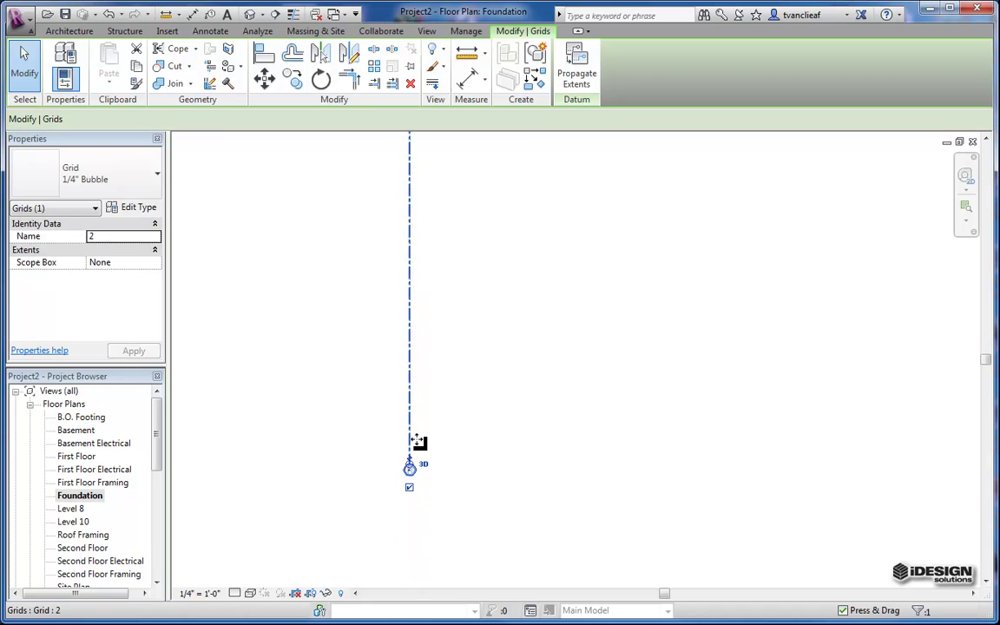
pyautogui.moveTo(398, 427); pyautogui.dragTo(401, 139)
pyautogui.moveTo(401, 139); pyautogui.dragTo(402, 486, button='middle')
pyautogui.scroll(-2, 402, 487)
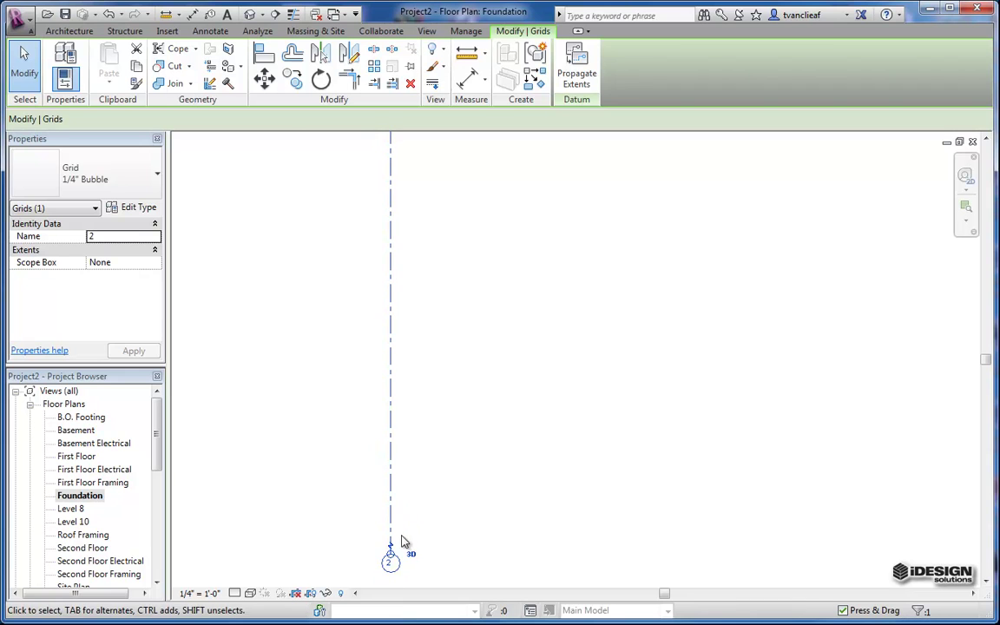
pyautogui.moveTo(390, 548); pyautogui.dragTo(393, 324)
pyautogui.moveTo(391, 325); pyautogui.dragTo(393, 422, button='middle')
pyautogui.moveTo(415, 353); pyautogui.dragTo(417, 433, button='middle')
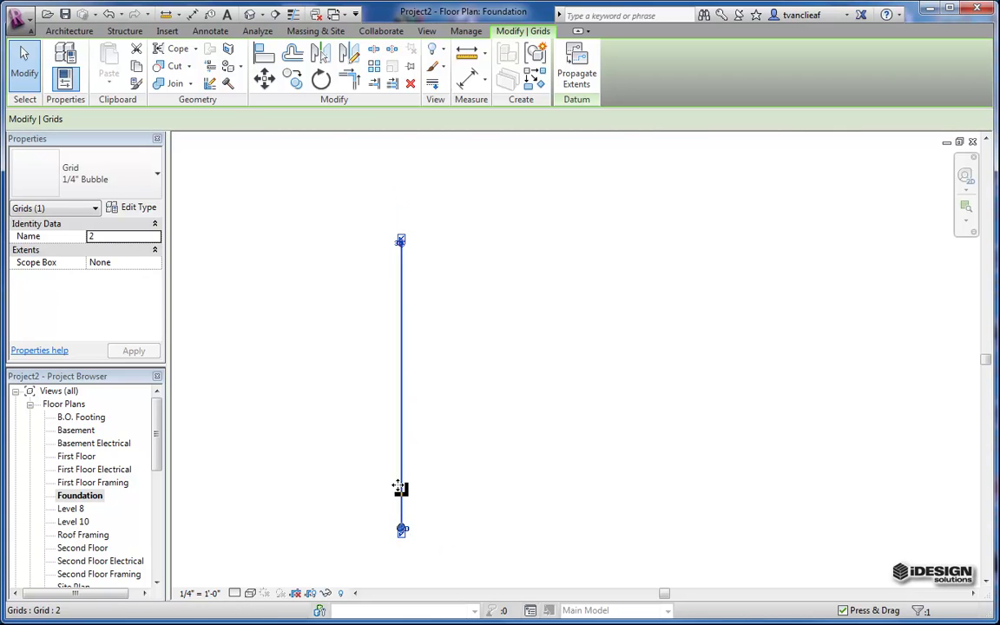
# Set the Foundation plan's view scale to 1/8" = 1'-0"
pyautogui.click(199, 594)
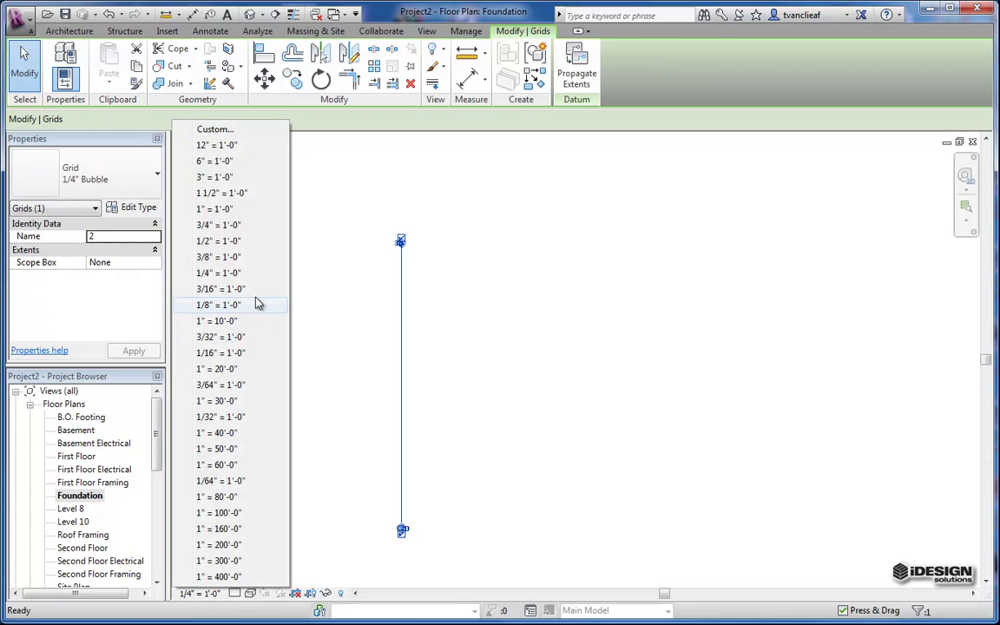
pyautogui.click(221, 305)
pyautogui.scroll(2, 547, 364)
pyautogui.moveTo(547, 363); pyautogui.dragTo(478, 370, button='middle')
pyautogui.scroll(3, 434, 558)
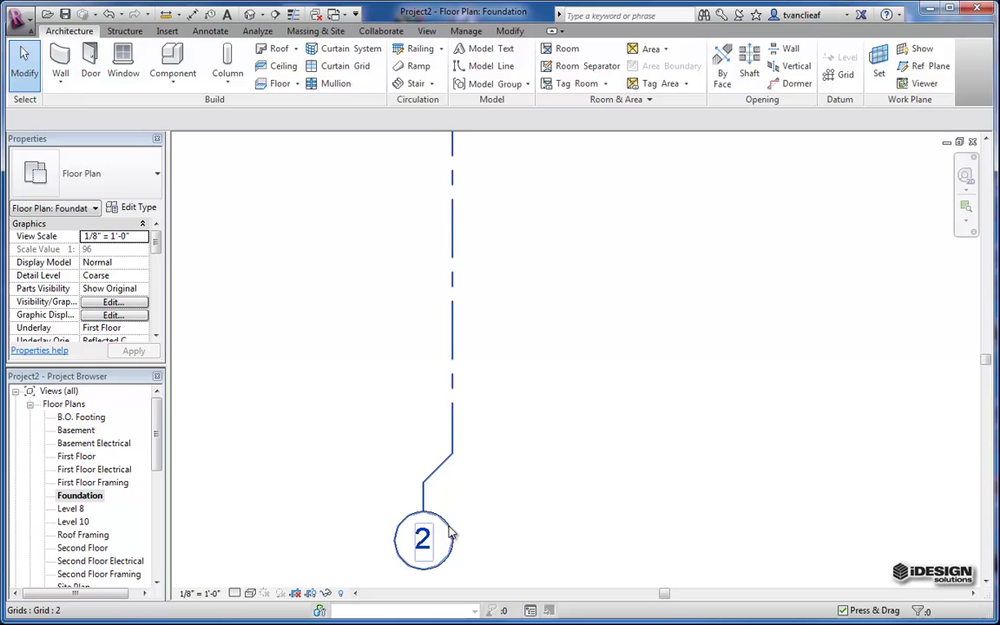
# Straighten the elbow at the lower end of grid line 2 so its bubble lines up with the line
pyautogui.click(453, 529)
pyautogui.click(446, 494)
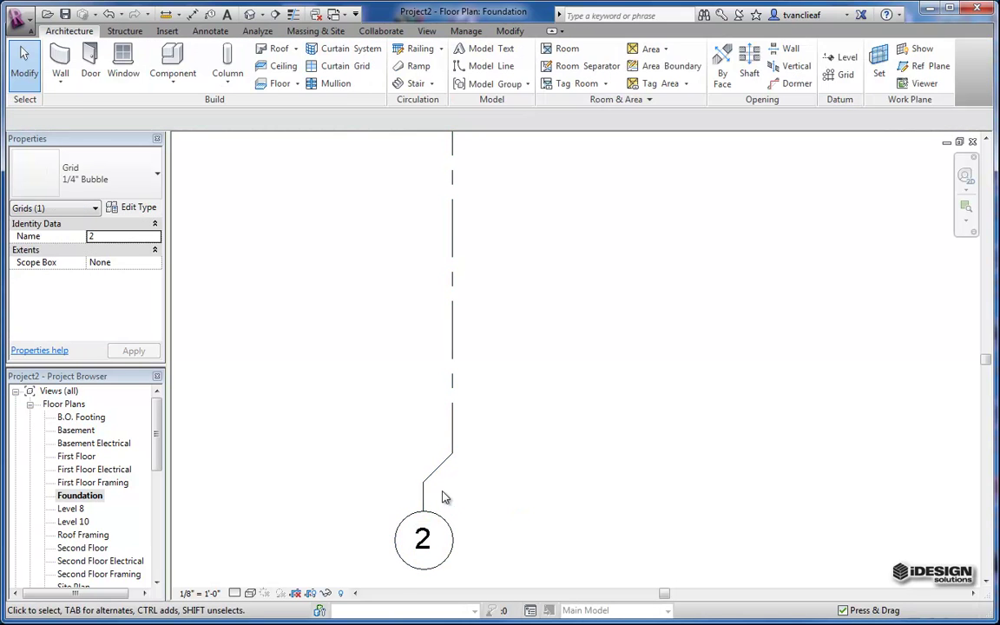
pyautogui.click(453, 444)
pyautogui.moveTo(423, 483); pyautogui.dragTo(453, 488)
# Try adding an elbow at the lower end of grid line 2, and undo it
pyautogui.scroll(2, 456, 497)
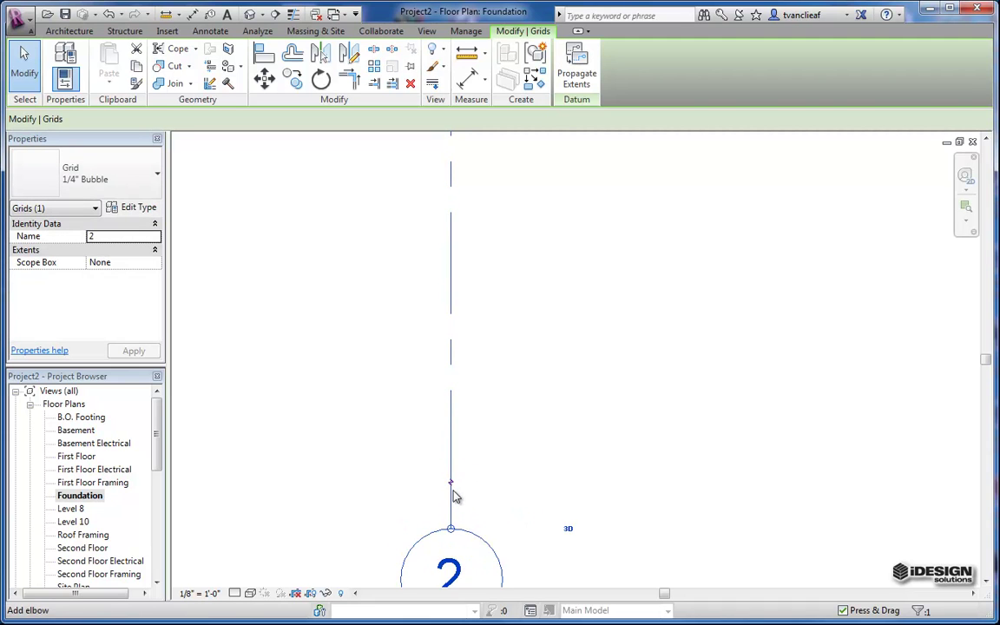
pyautogui.scroll(1, 455, 490)
pyautogui.click(451, 483)
pyautogui.hotkey('ctrl', 'z')
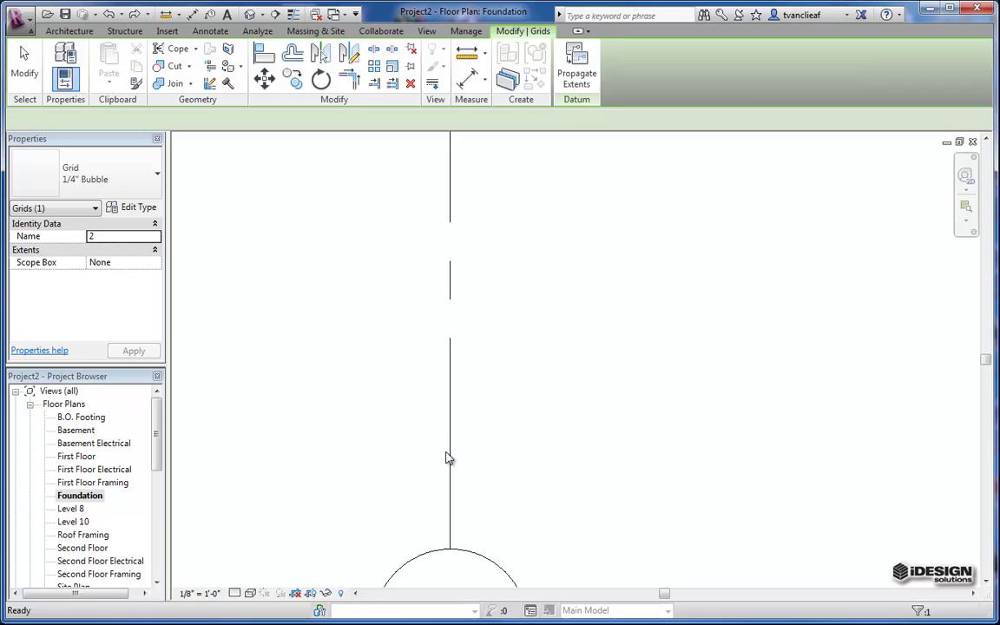
pyautogui.press('Escape')
# Raise the lower end of grid line 2 further to shorten it again, and deselect the line
pyautogui.scroll(2, 446, 347)
pyautogui.scroll(-1, 440, 375)
pyautogui.click(445, 385)
pyautogui.scroll(-2, 444, 395)
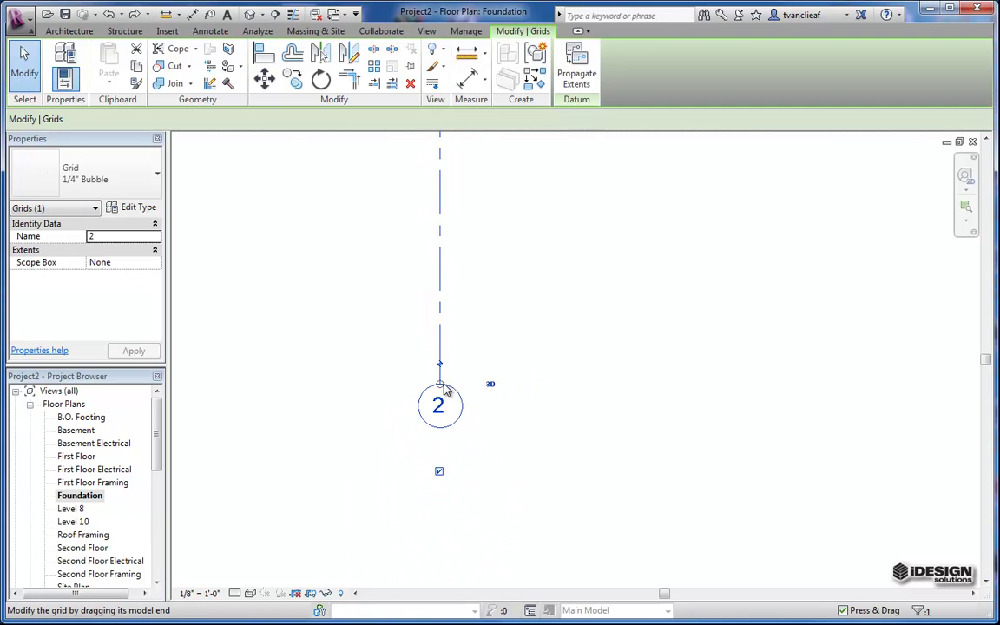
pyautogui.moveTo(444, 401); pyautogui.dragTo(429, 517, button='middle')
pyautogui.scroll(-1, 430, 517)
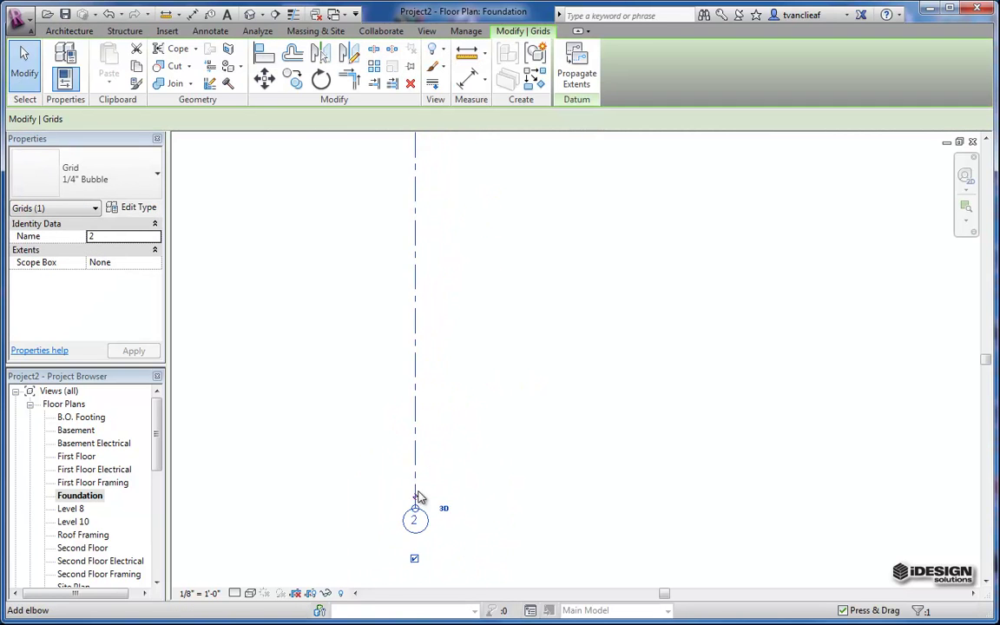
pyautogui.scroll(-2, 438, 429)
pyautogui.moveTo(437, 429); pyautogui.dragTo(434, 487, button='middle')
pyautogui.moveTo(418, 563); pyautogui.dragTo(415, 259)
pyautogui.moveTo(403, 262); pyautogui.dragTo(406, 451, button='middle')
pyautogui.scroll(-1, 406, 451)
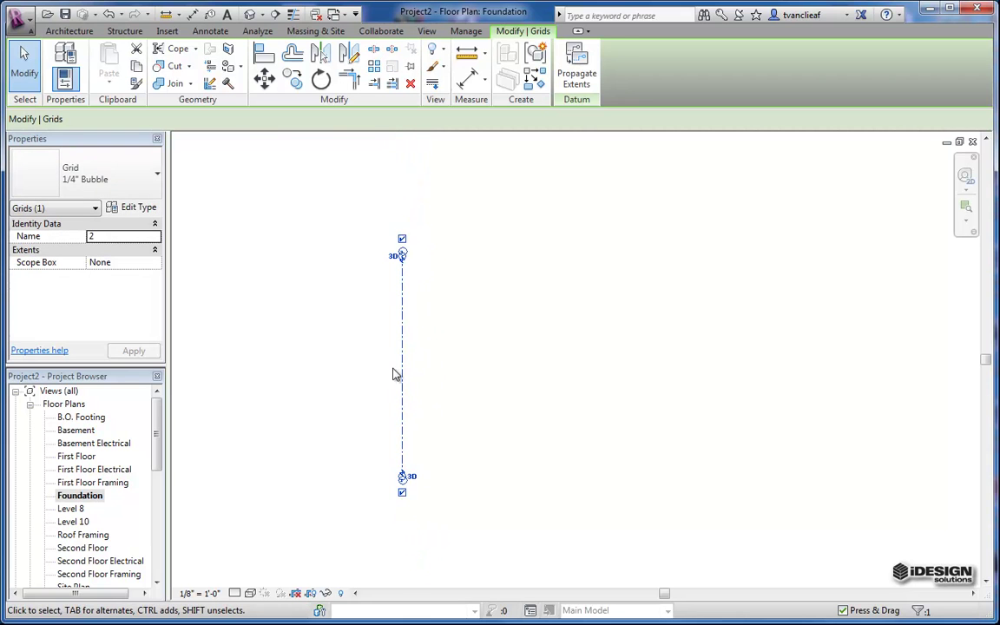
pyautogui.scroll(1, 398, 355)
pyautogui.click(449, 404)
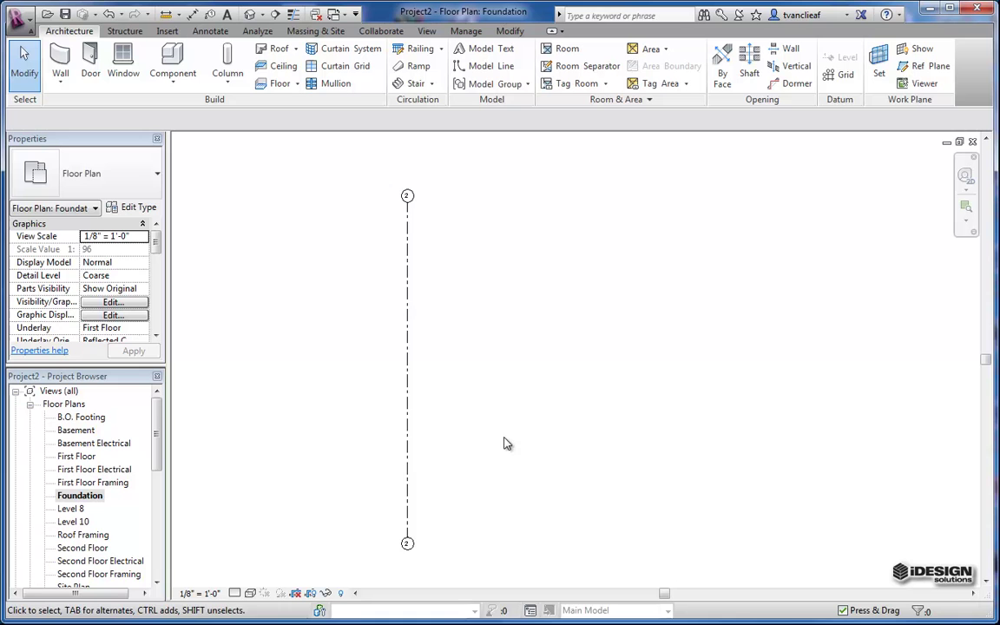
# Create three more vertical grid lines to the right of grid line 2, each offset 10' 0" from the previous picked line
pyautogui.moveTo(444, 341); pyautogui.dragTo(430, 343, button='middle')
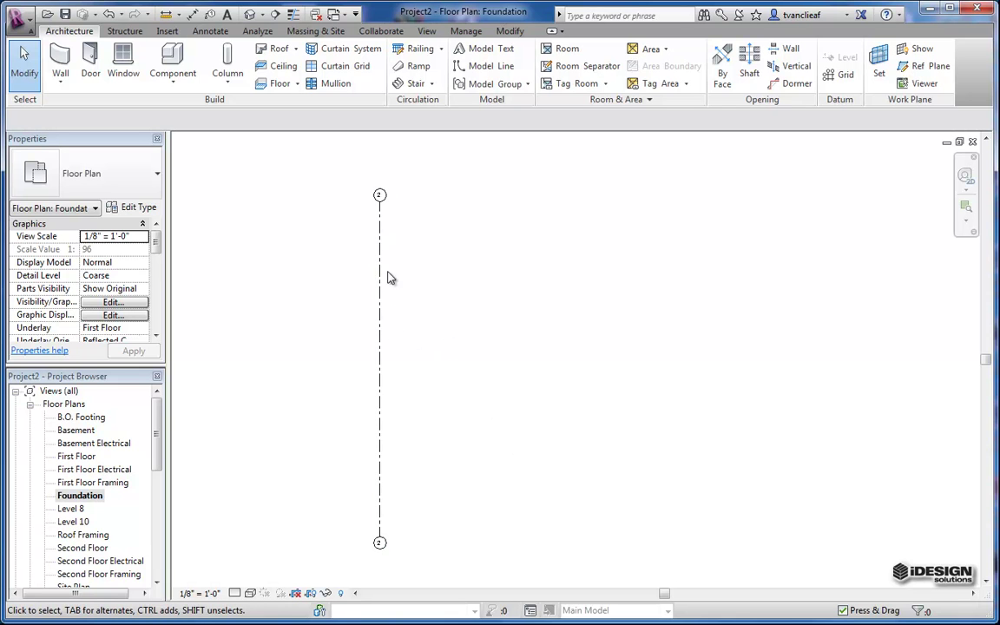
pyautogui.click(845, 74)
pyautogui.moveTo(416, 309); pyautogui.dragTo(381, 283, button='middle')
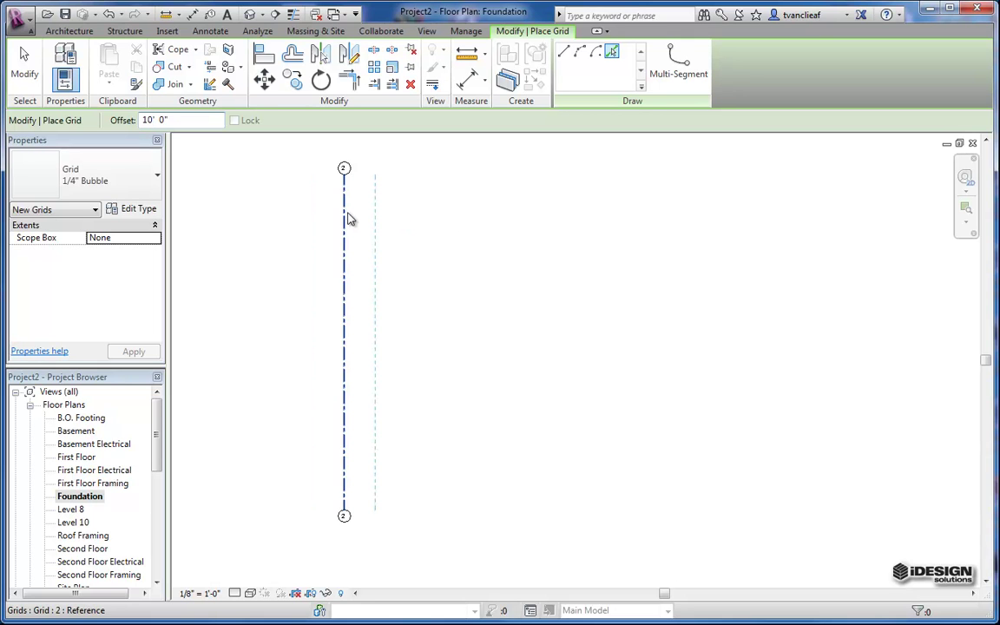
pyautogui.click(349, 218)
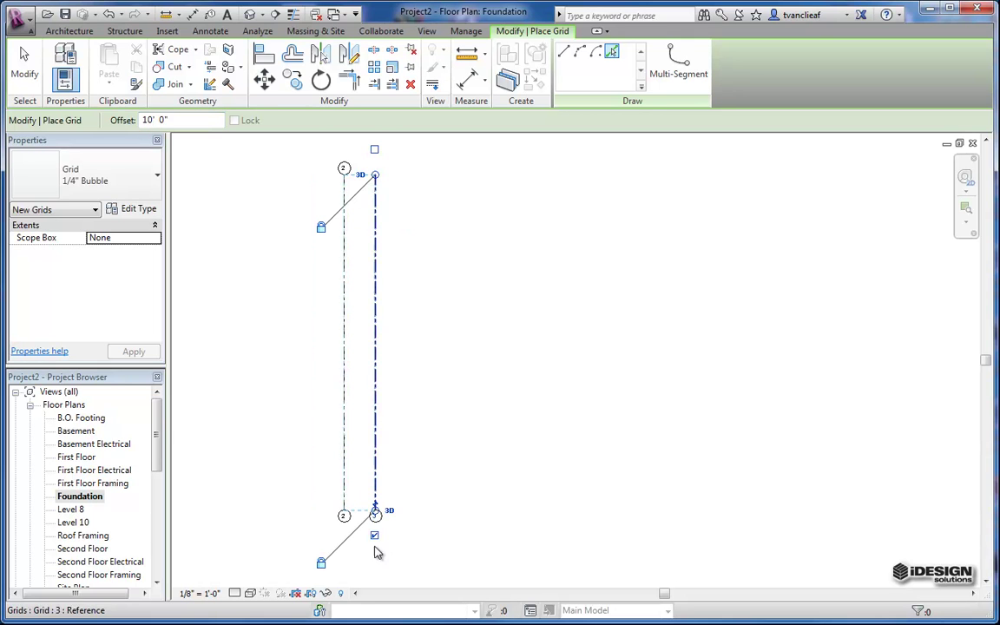
pyautogui.scroll(5, 373, 532)
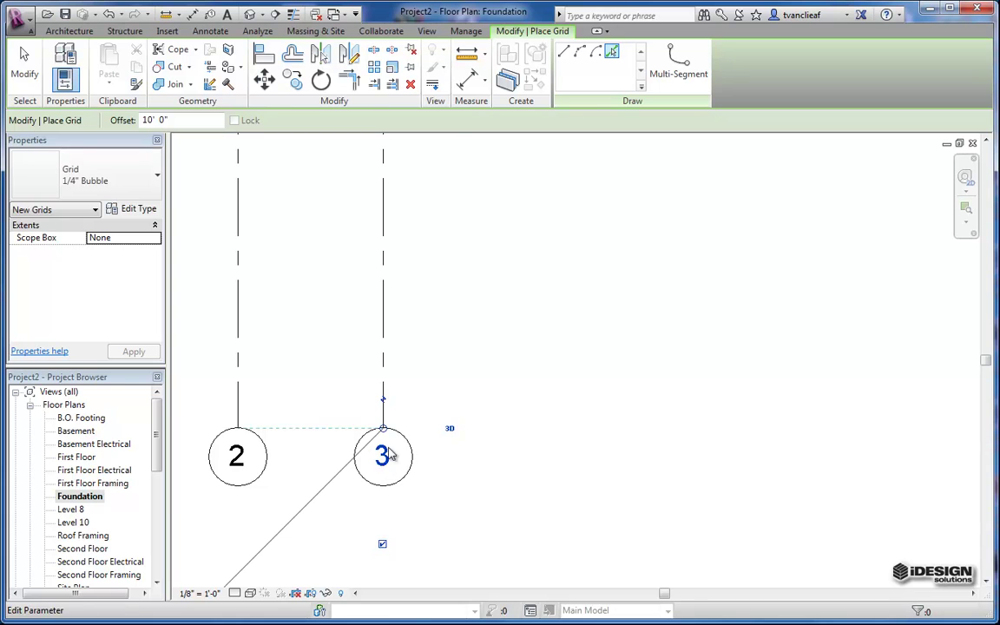
pyautogui.scroll(-3, 390, 460)
pyautogui.click(388, 407)
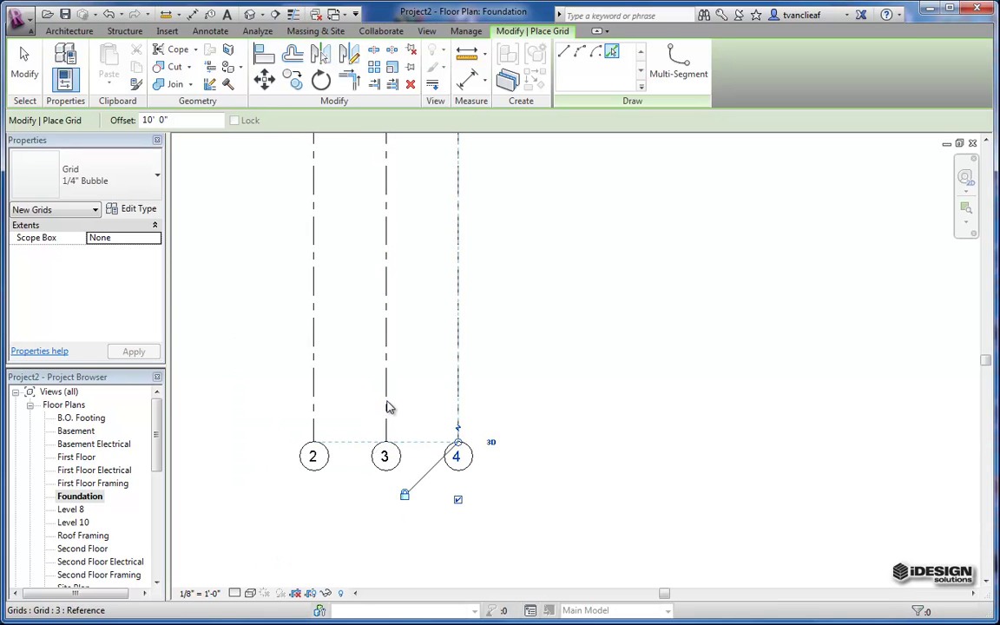
pyautogui.click(460, 389)
pyautogui.scroll(-2, 468, 381)
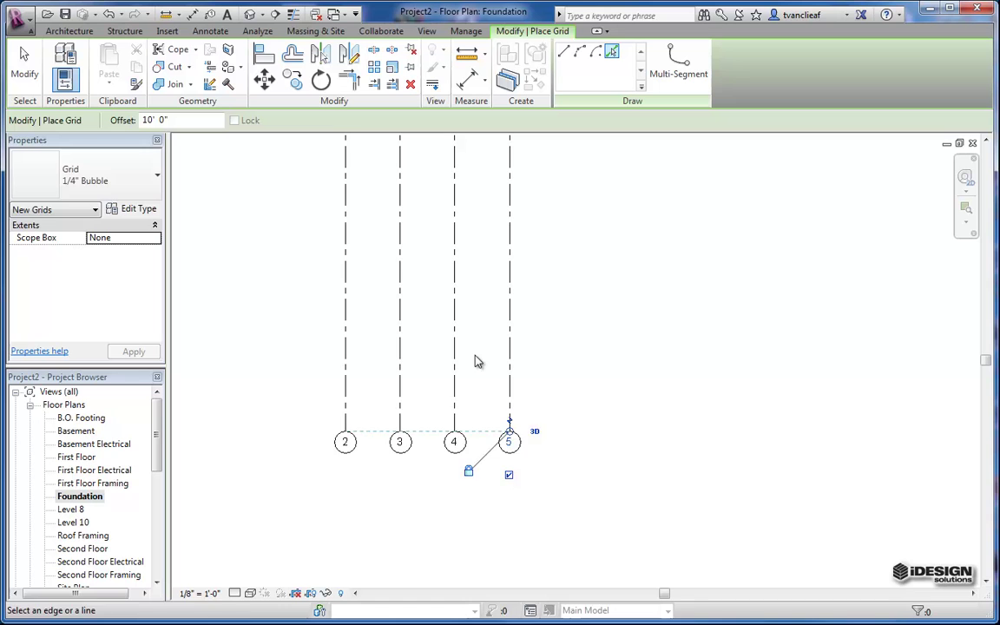
# Try to offset further grid lines 10' 0" from grid line 5, and remove the two duplicates stacked on grid line 4
pyautogui.moveTo(475, 359); pyautogui.dragTo(477, 418, button='middle')
pyautogui.click(508, 406)
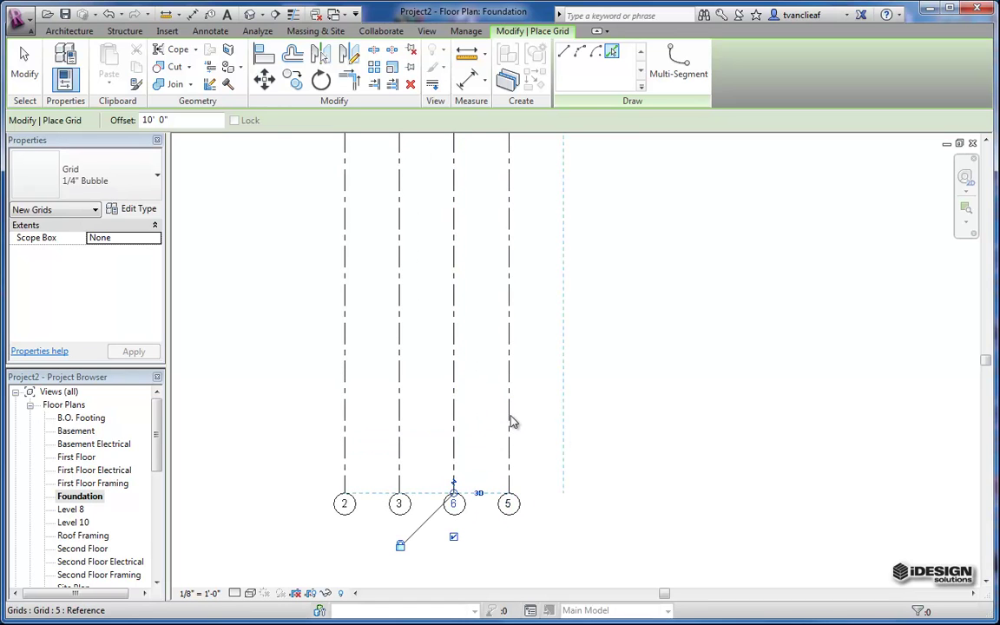
pyautogui.scroll(2, 486, 442)
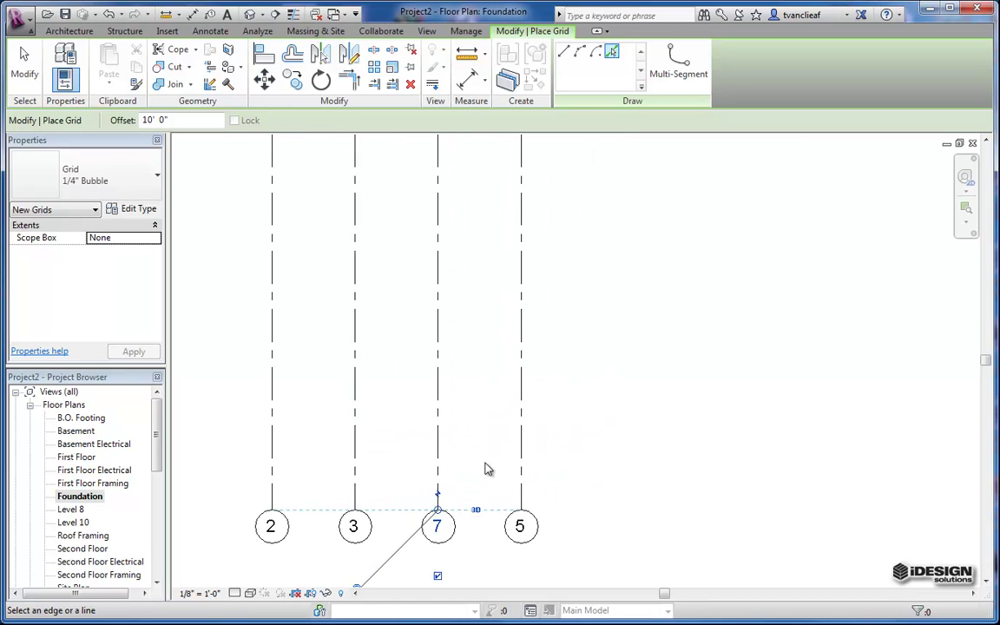
pyautogui.moveTo(483, 531); pyautogui.dragTo(480, 495, button='middle')
pyautogui.scroll(1, 443, 521)
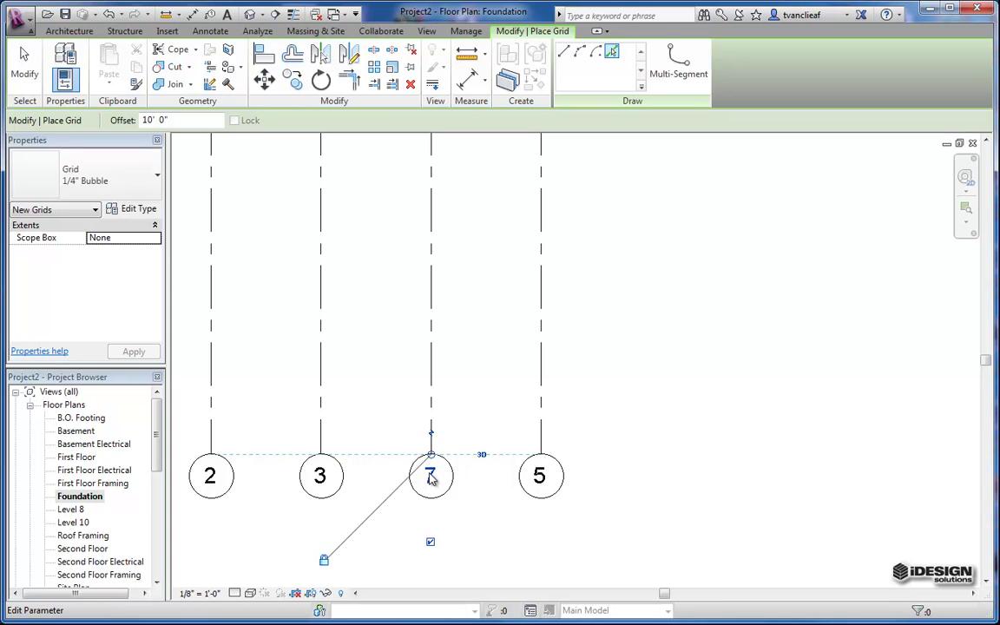
pyautogui.click(464, 516)
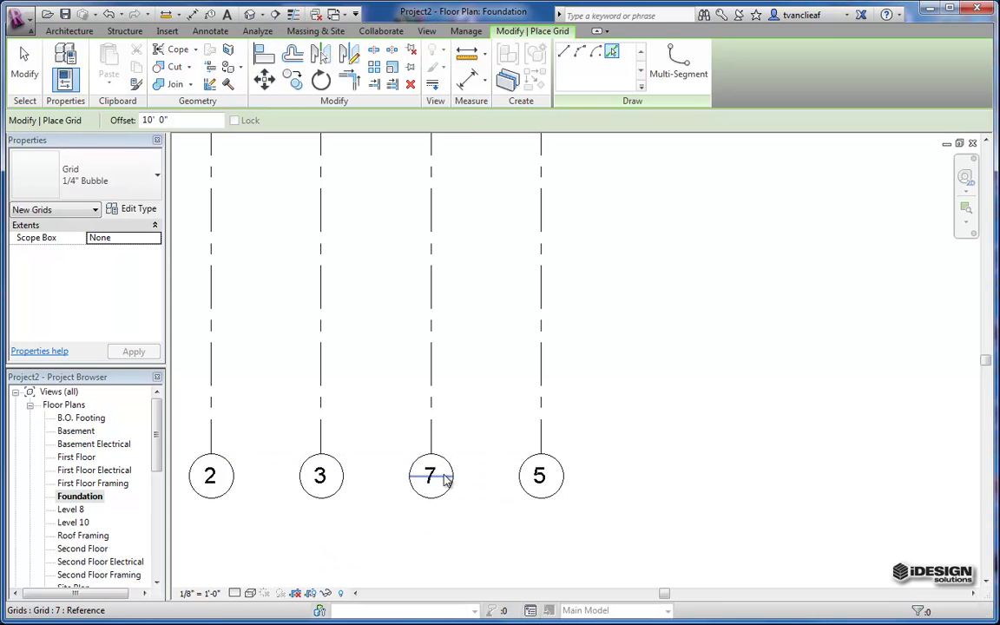
pyautogui.press('Escape')
pyautogui.click(431, 421)
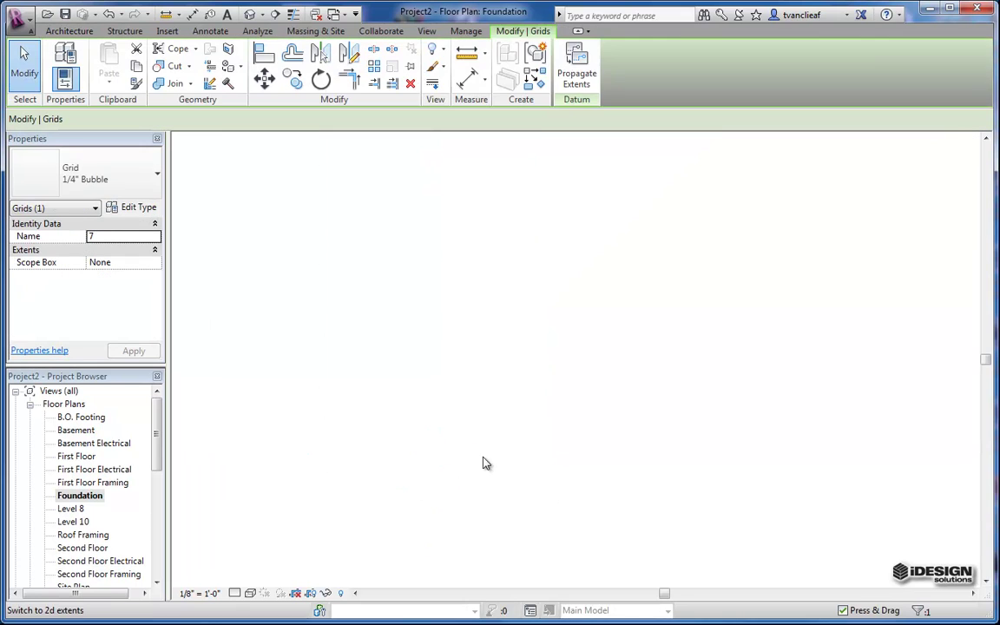
pyautogui.hotkey('ctrl', 'z')
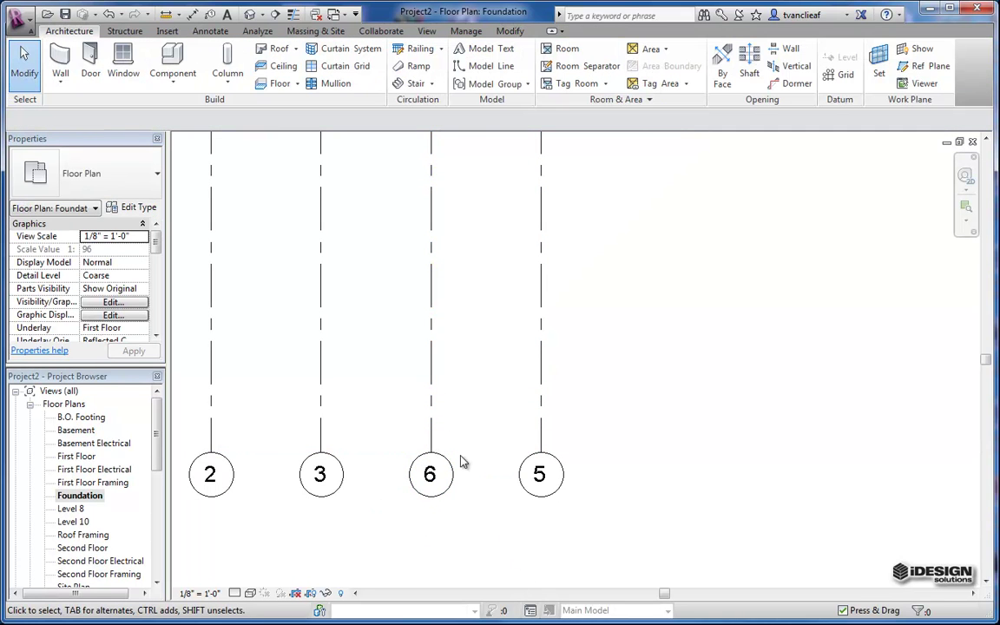
pyautogui.moveTo(379, 440); pyautogui.dragTo(450, 438, button='middle')
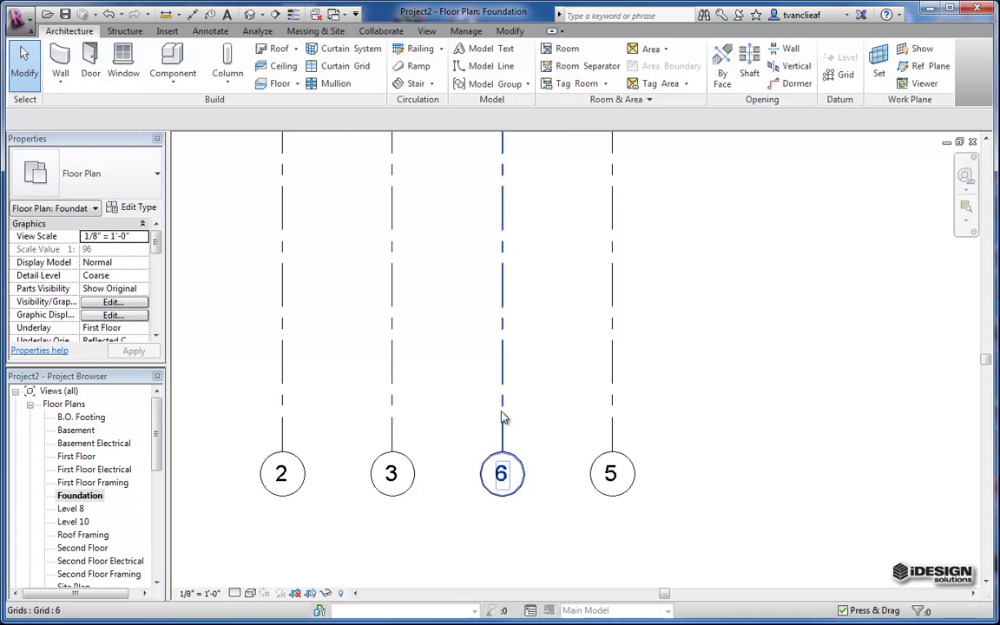
pyautogui.click(503, 415)
pyautogui.hotkey('ctrl', 'z')
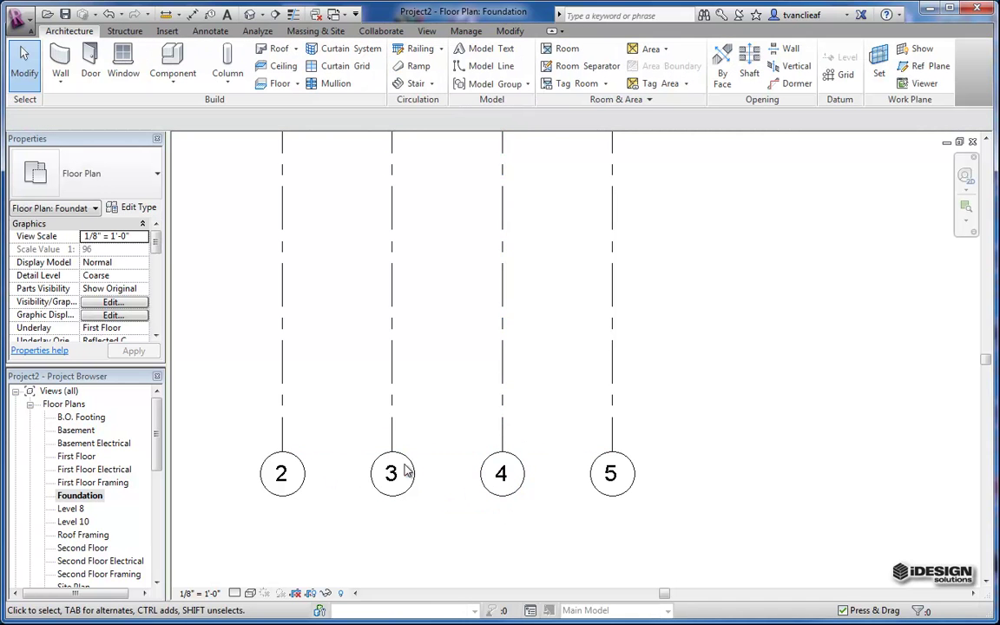
# Draw a horizontal grid line from left to right across grid lines 2 to 5, just above their lower bubbles
pyautogui.moveTo(627, 471); pyautogui.dragTo(532, 454, button='middle')
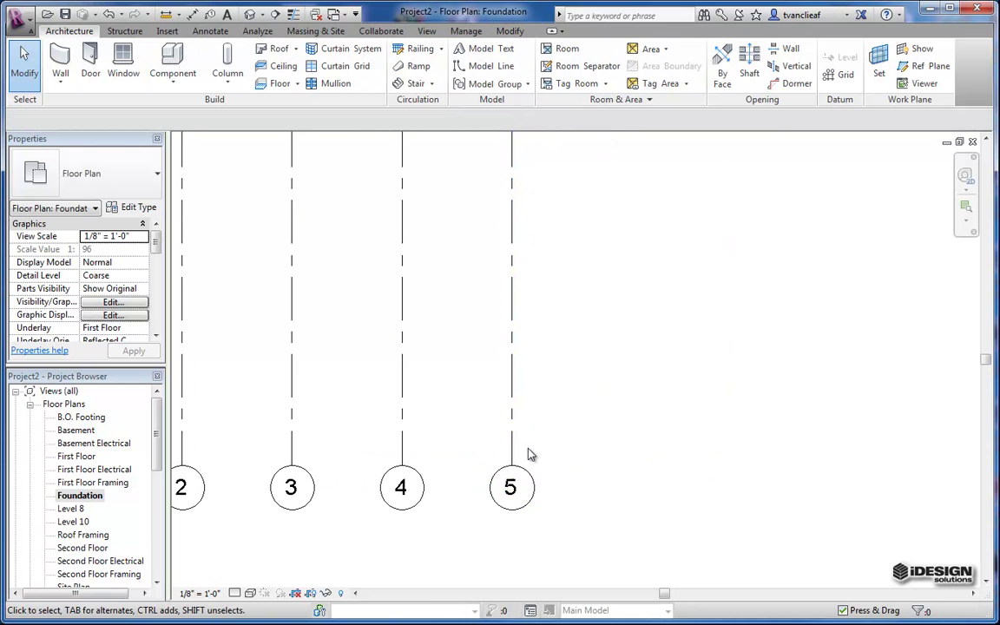
pyautogui.moveTo(543, 270); pyautogui.dragTo(586, 292, button='middle')
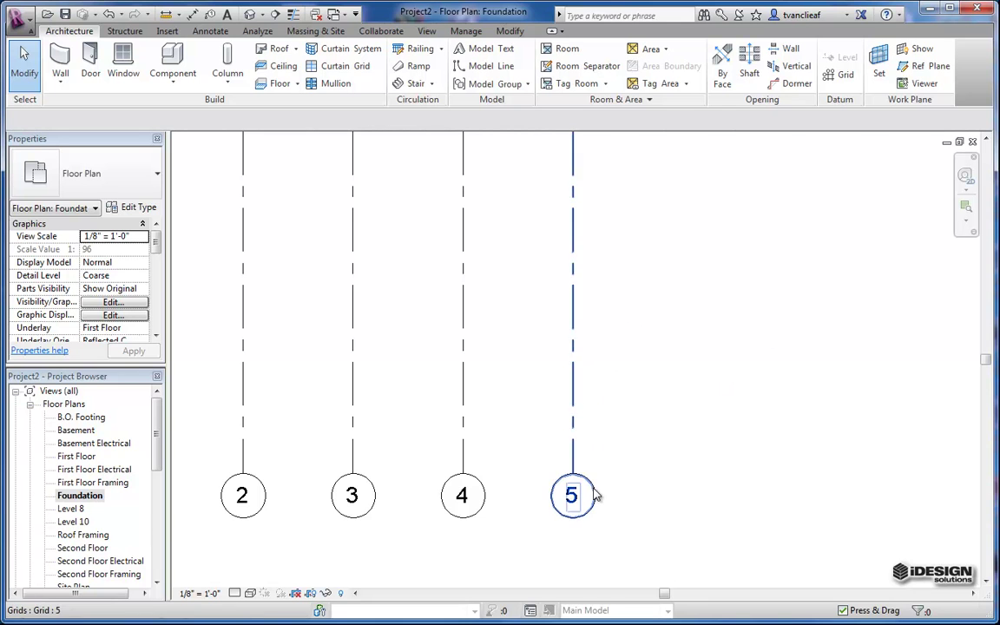
pyautogui.moveTo(540, 468); pyautogui.dragTo(598, 509, button='middle')
pyautogui.click(525, 426)
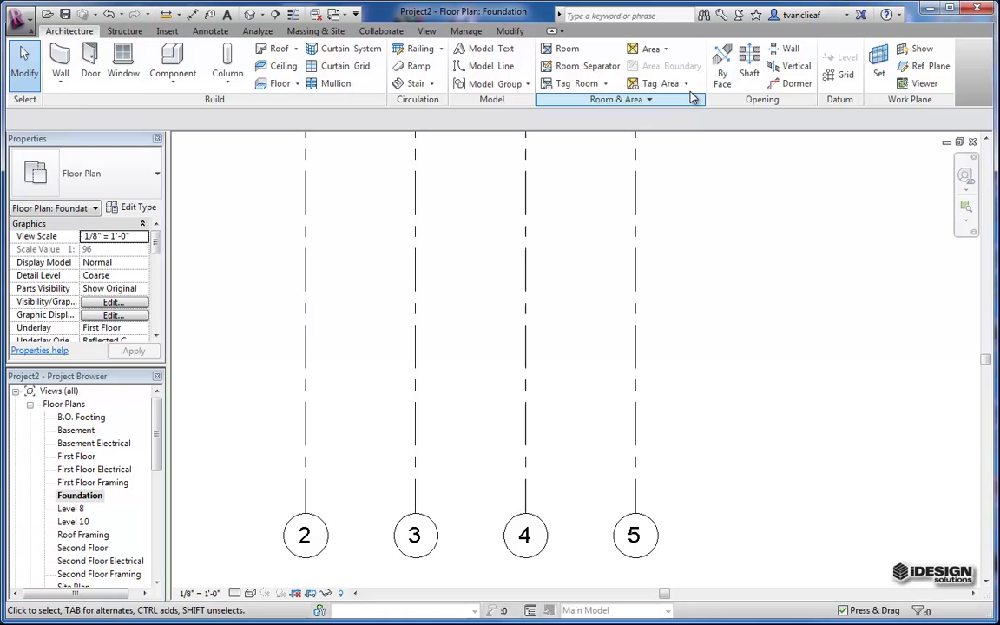
pyautogui.click(839, 74)
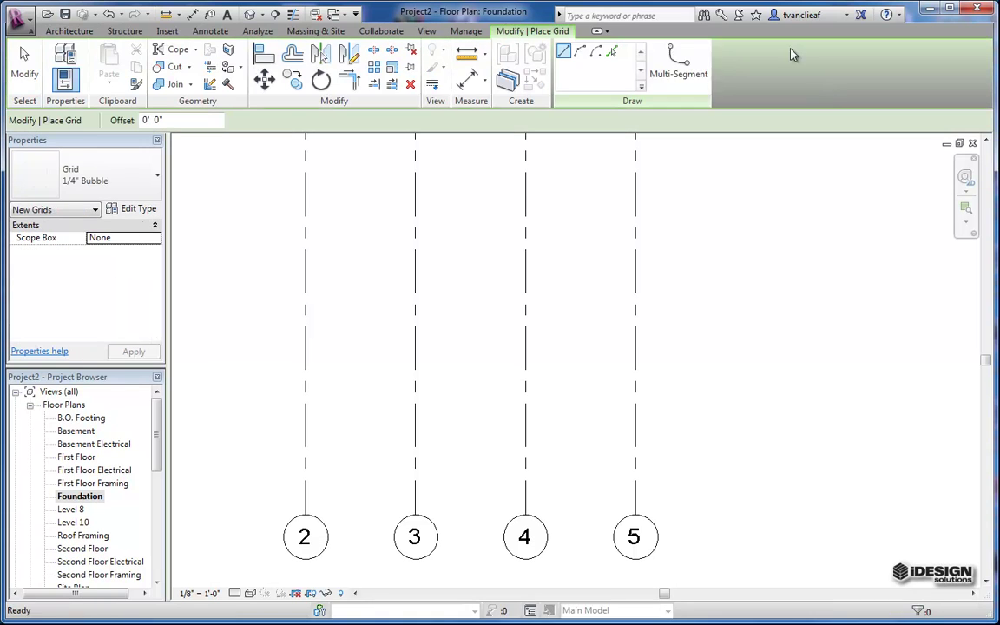
pyautogui.click(213, 441)
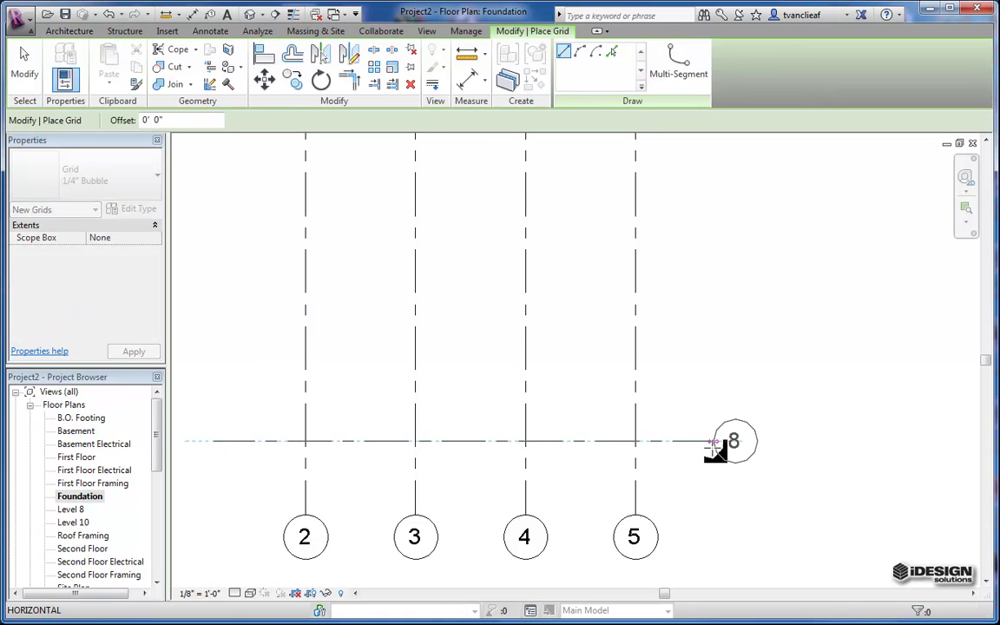
pyautogui.click(723, 443)
pyautogui.scroll(1, 746, 451)
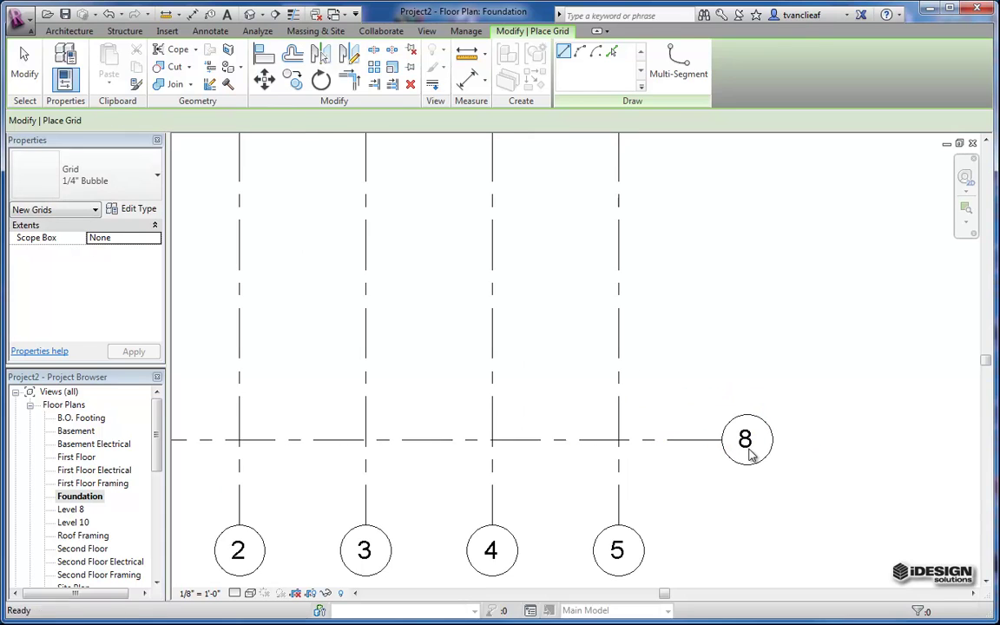
pyautogui.press('Escape')
pyautogui.press('Escape')
# Rename the horizontal grid line as A and turn on the bubble at its left end
pyautogui.click(747, 445)
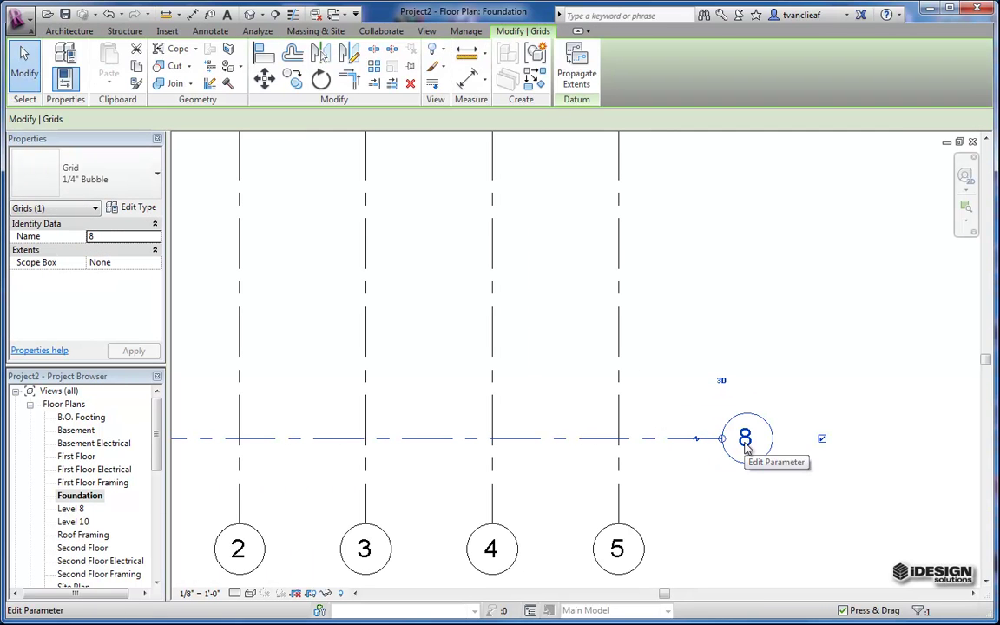
pyautogui.click(746, 441)
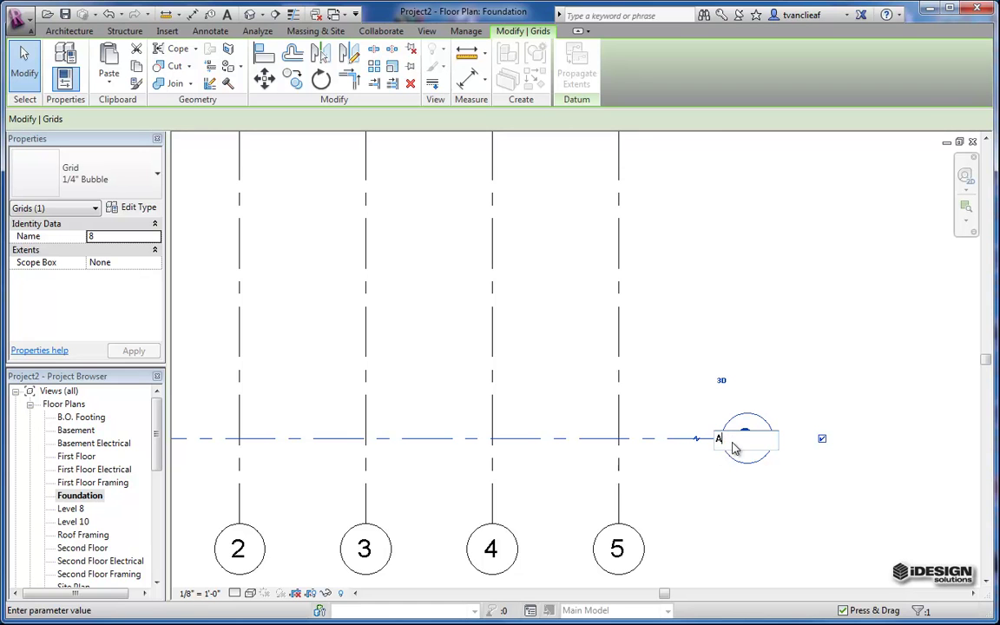
pyautogui.press('Return')
pyautogui.scroll(-3, 720, 408)
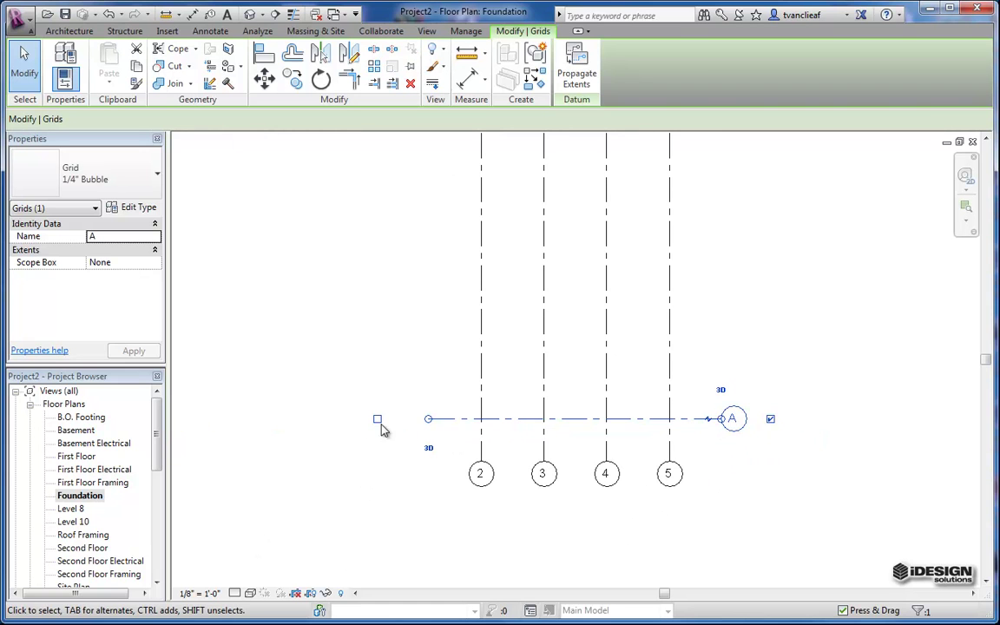
pyautogui.click(378, 419)
pyautogui.scroll(3, 471, 449)
pyautogui.moveTo(520, 437); pyautogui.dragTo(447, 487, button='middle')
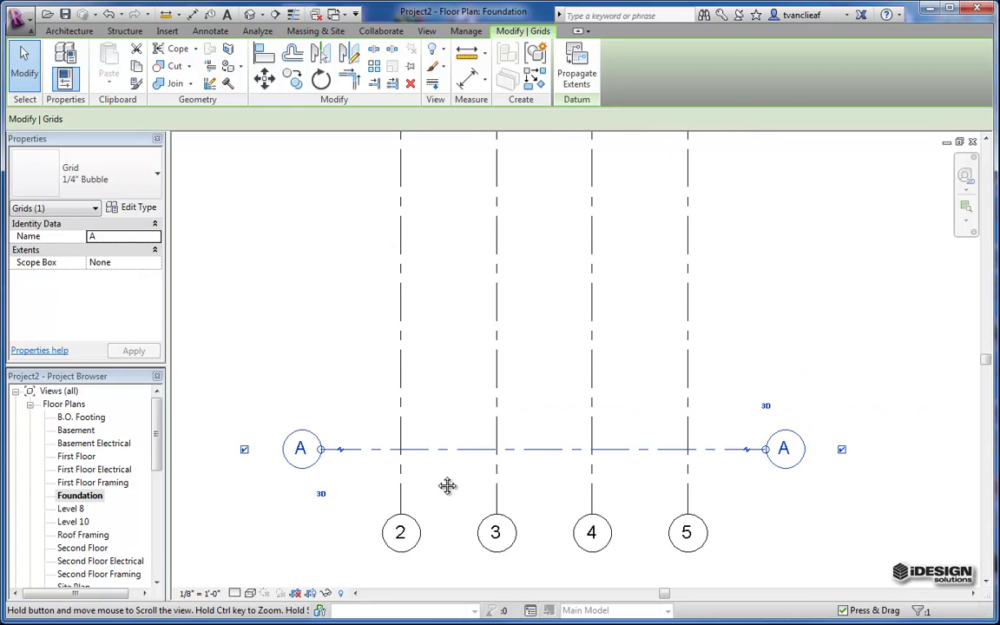
pyautogui.click(506, 219)
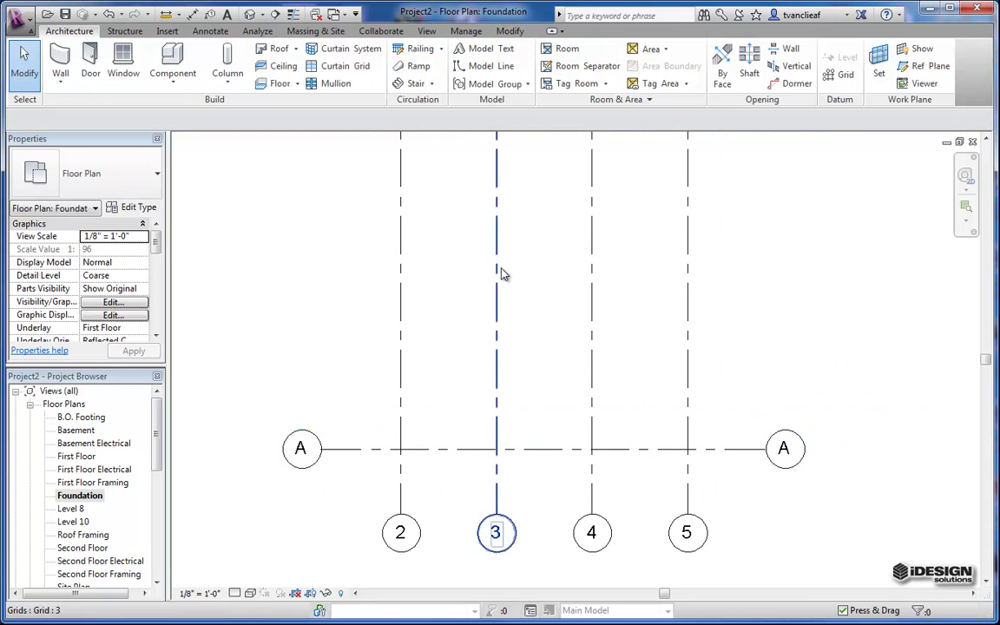
# Create three more horizontal grid lines above grid line A, each offset 10' 0" from the previous picked line
pyautogui.click(838, 76)
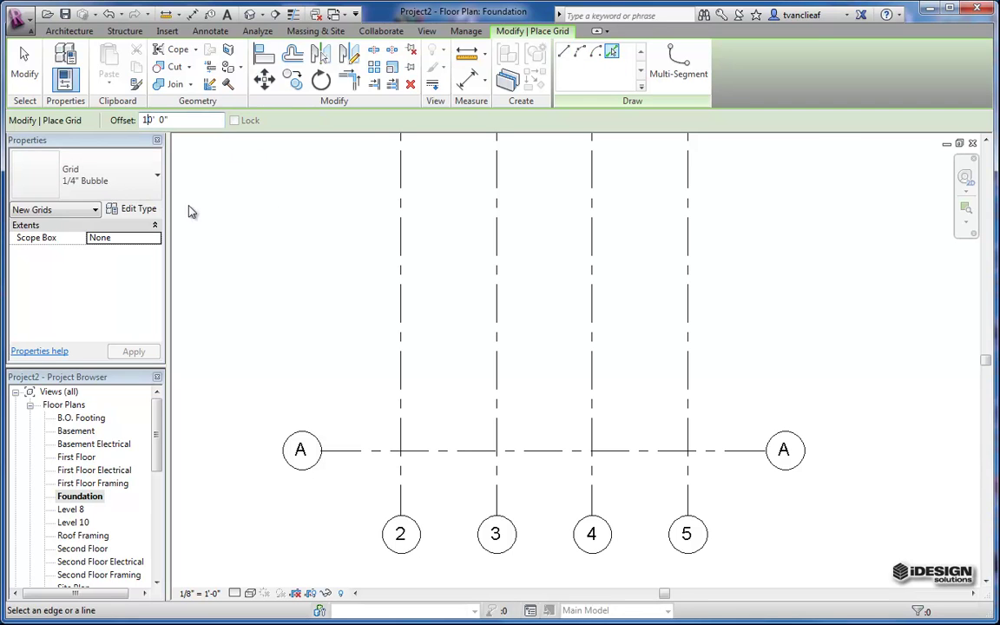
pyautogui.click(466, 453)
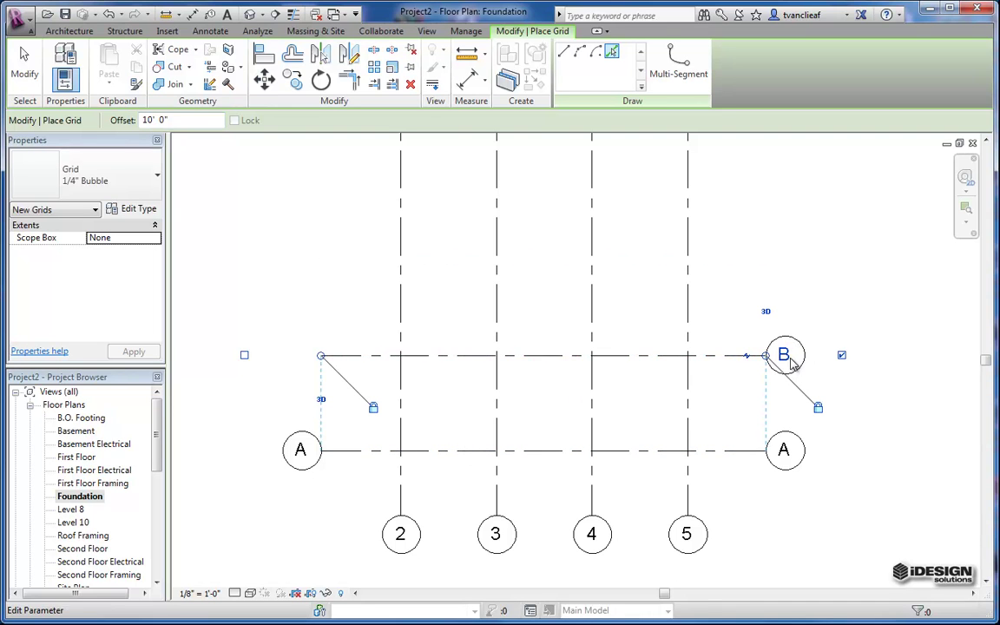
pyautogui.click(676, 352)
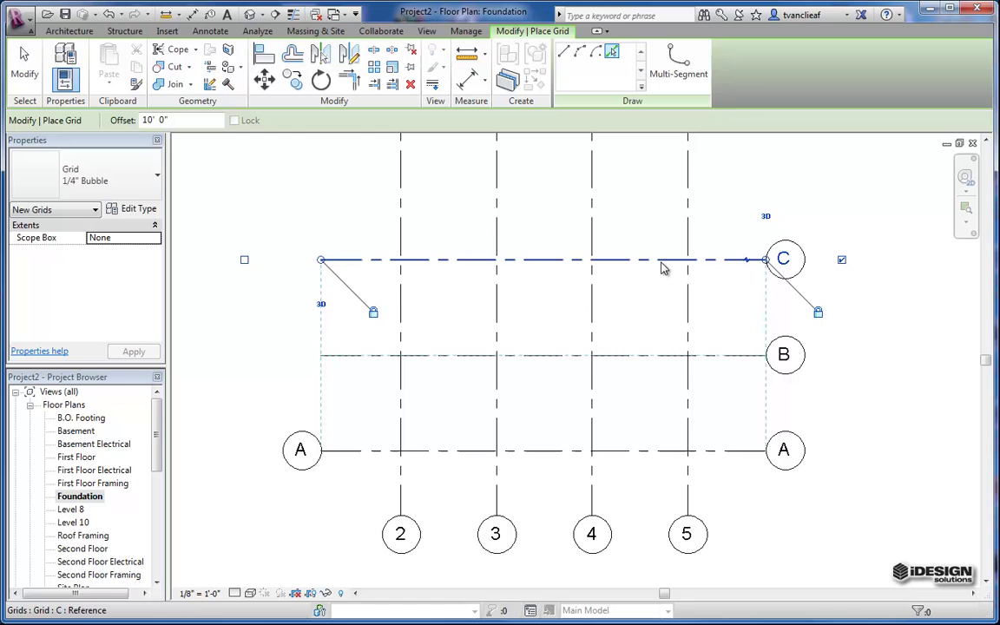
pyautogui.click(661, 265)
pyautogui.moveTo(642, 277); pyautogui.dragTo(646, 339, button='middle')
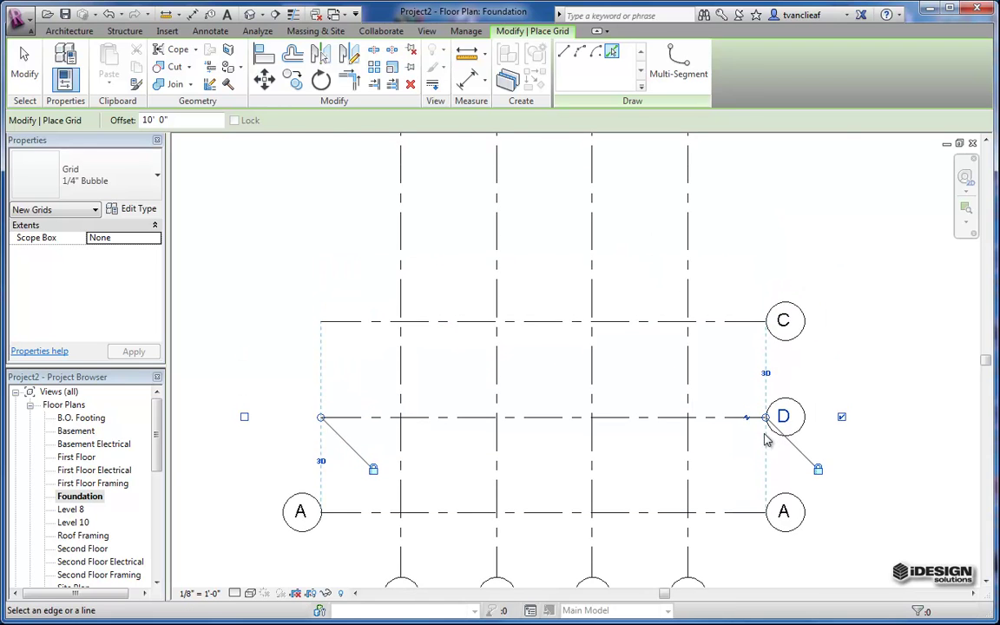
pyautogui.scroll(2, 765, 440)
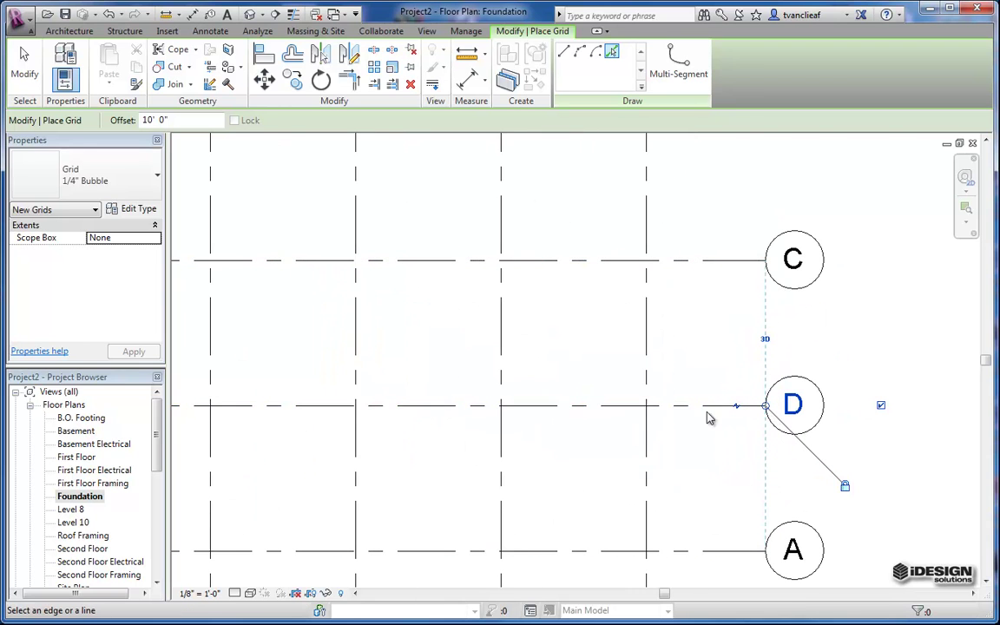
pyautogui.moveTo(708, 264); pyautogui.dragTo(712, 364, button='middle')
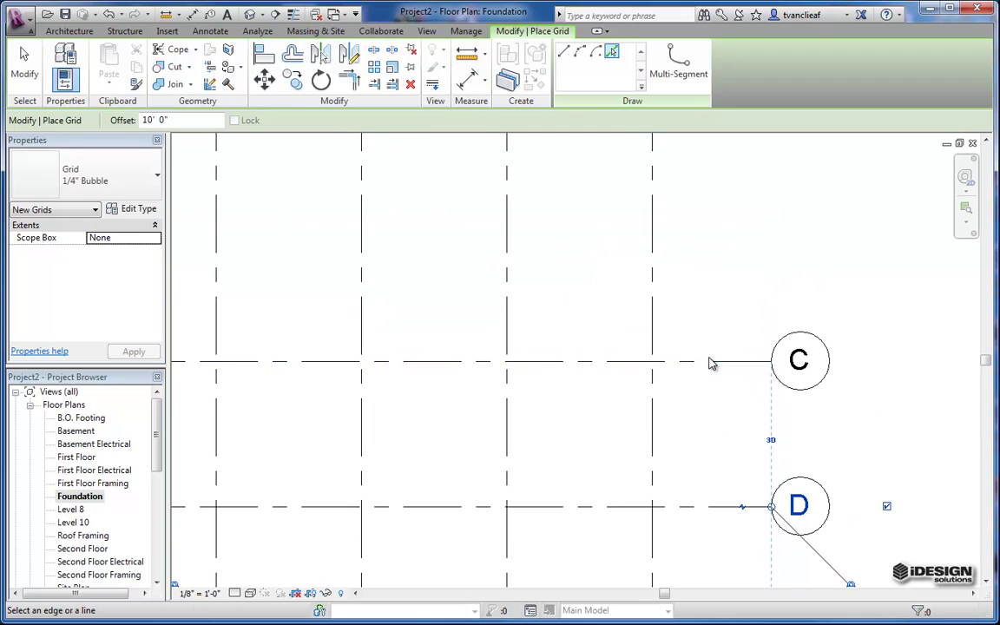
pyautogui.click(712, 362)
pyautogui.scroll(-2, 716, 290)
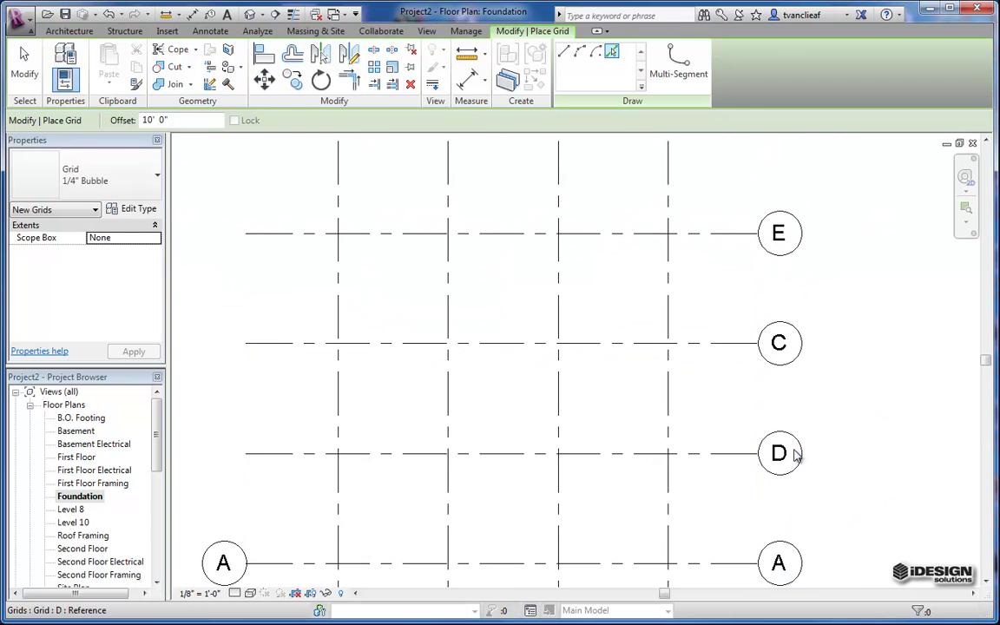
# Remove the duplicate grid line D stacked on grid line B
pyautogui.press('Escape')
pyautogui.press('Escape')
pyautogui.click(735, 458)
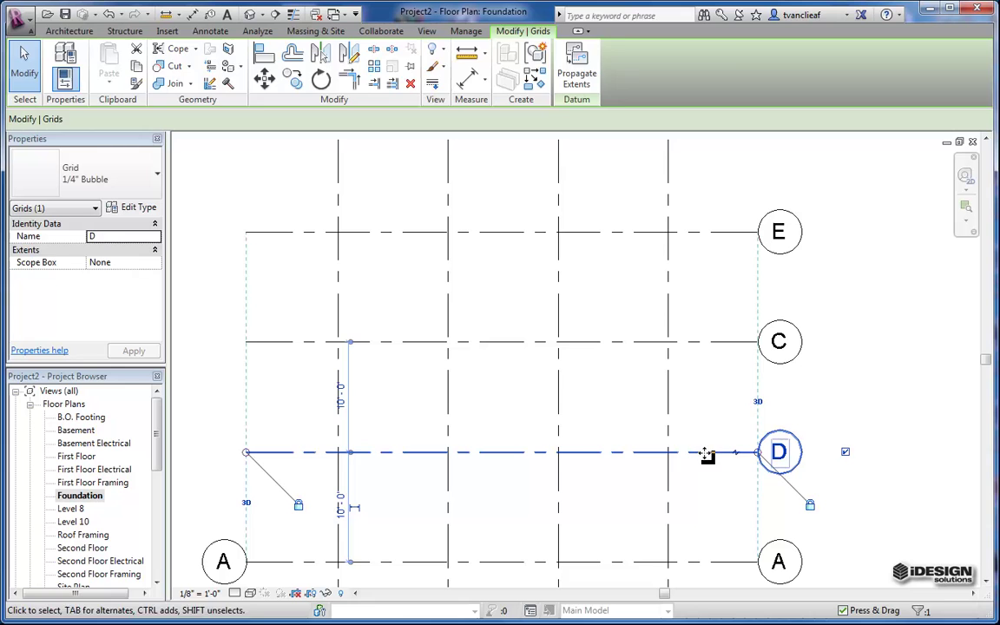
pyautogui.click(746, 470)
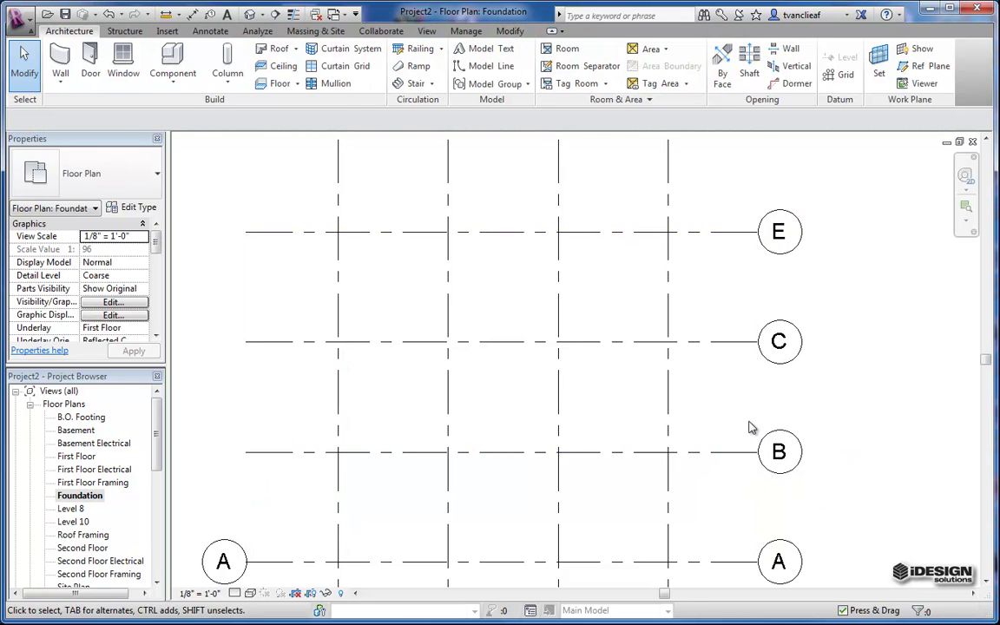
# Rename the topmost horizontal grid line as D
pyautogui.doubleClick(780, 233)
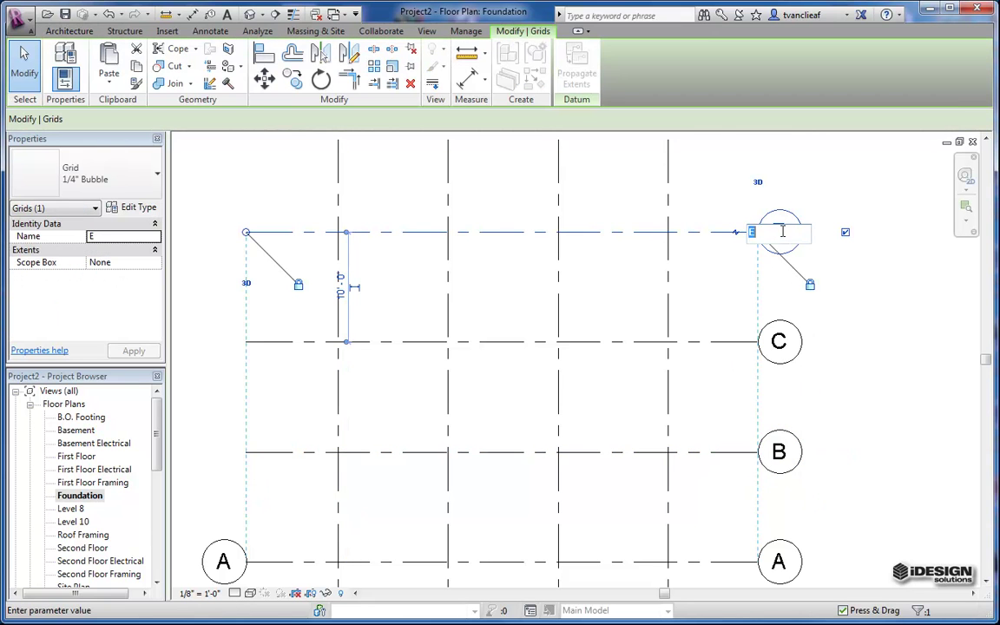
pyautogui.write('D')
pyautogui.press('Return')
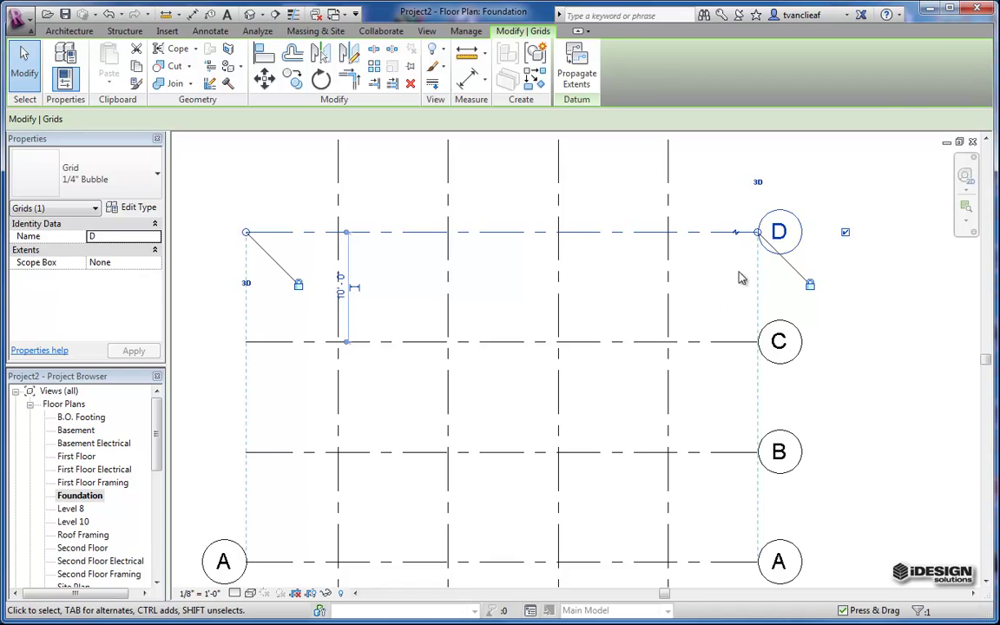
pyautogui.moveTo(738, 277); pyautogui.dragTo(707, 290, button='middle')
pyautogui.press('Escape')
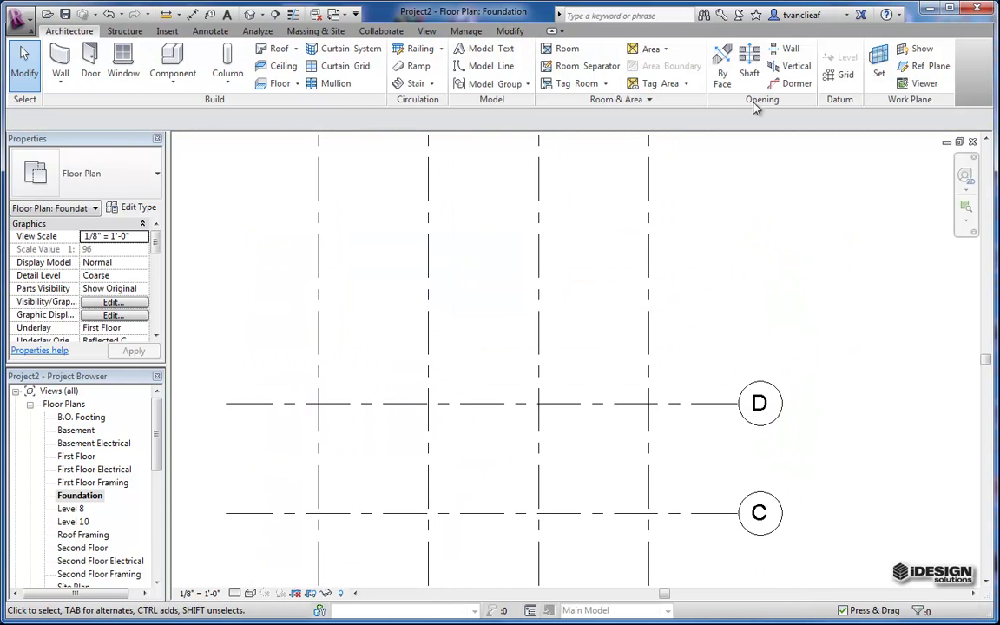
# Add a horizontal grid line above grid line D by picking it with a 10' 0" offset
pyautogui.click(842, 73)
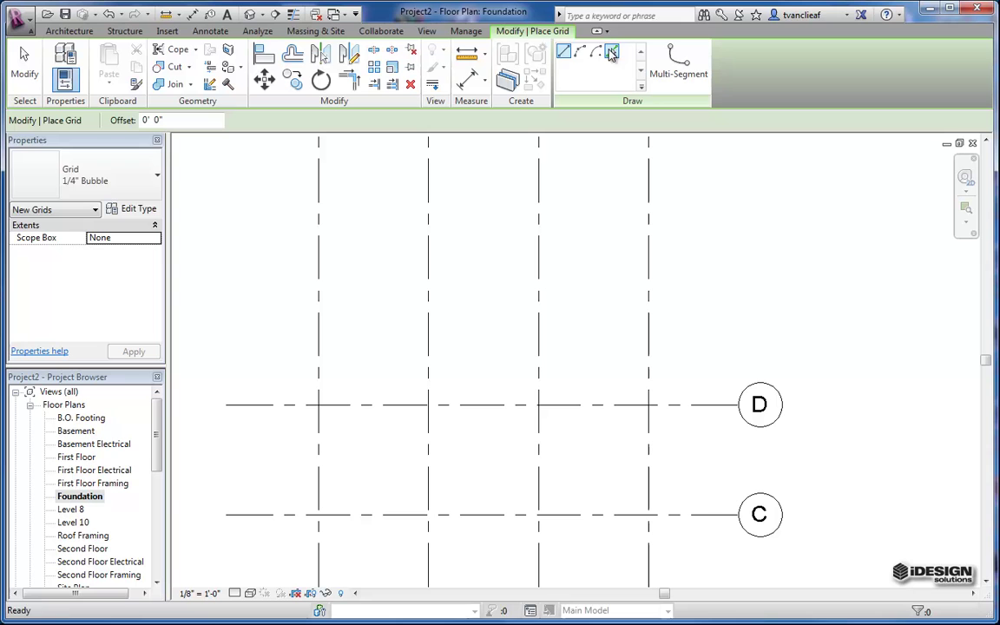
pyautogui.write('10')
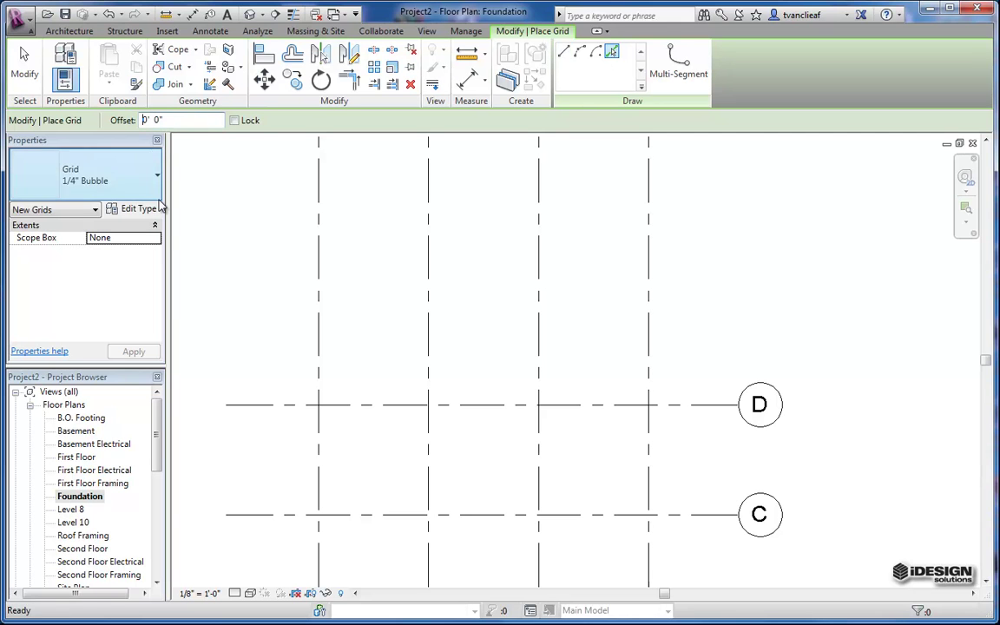
pyautogui.click(679, 408)
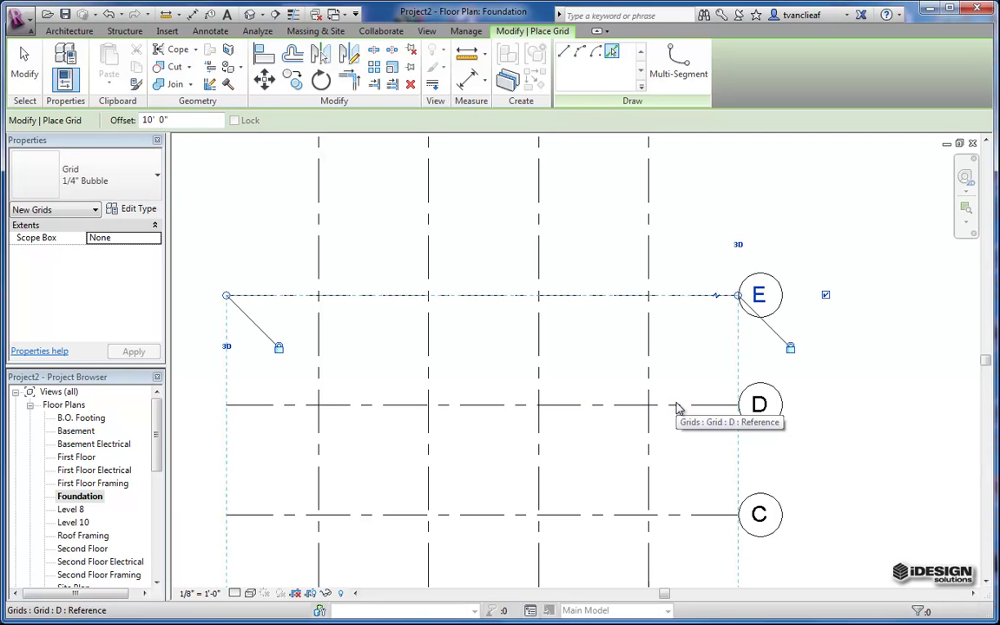
pyautogui.scroll(-5, 716, 301)
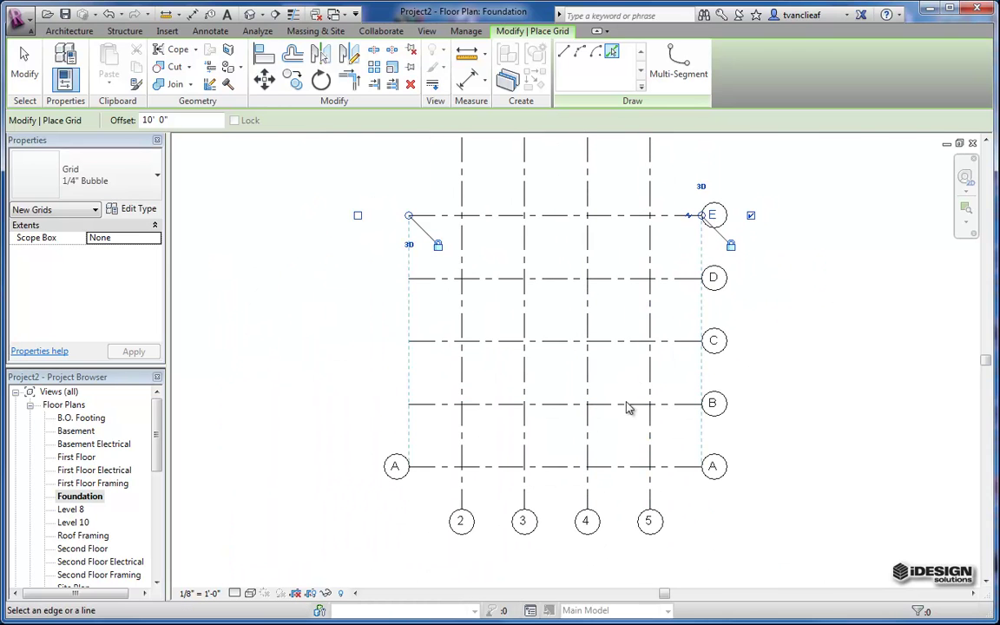
# Stretch the aligned horizontal grid lines at both ends, well beyond grid line 2 and slightly farther beyond grid line 5
pyautogui.click(500, 279)
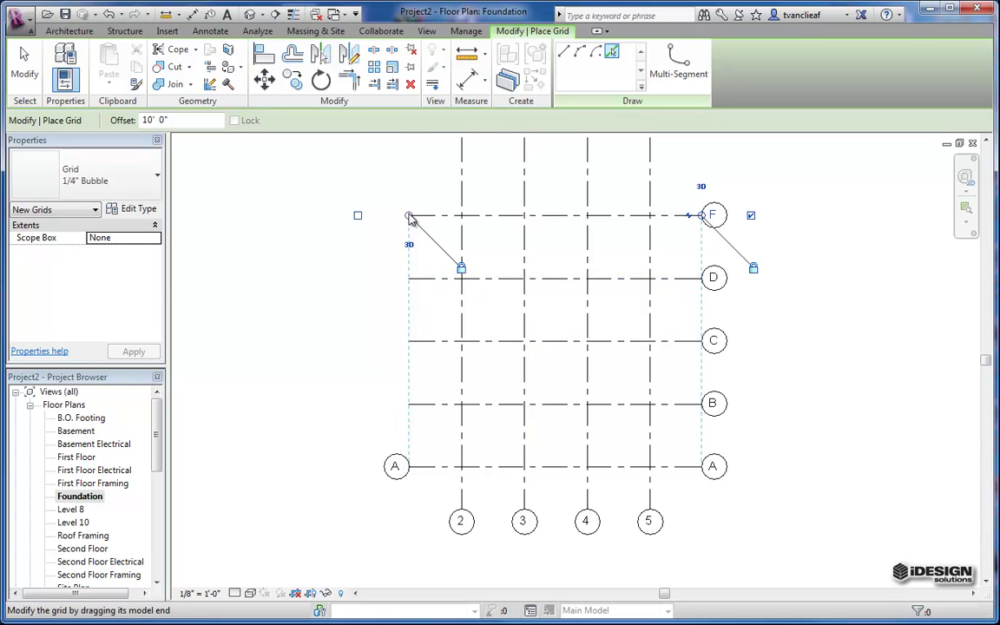
pyautogui.moveTo(411, 219); pyautogui.dragTo(316, 224)
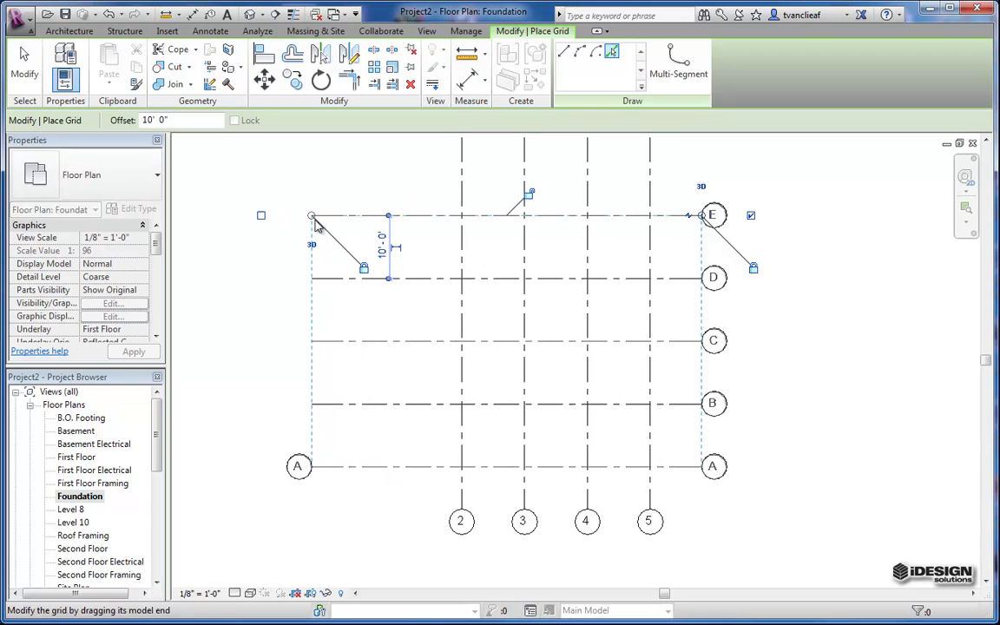
pyautogui.moveTo(706, 219); pyautogui.dragTo(782, 217)
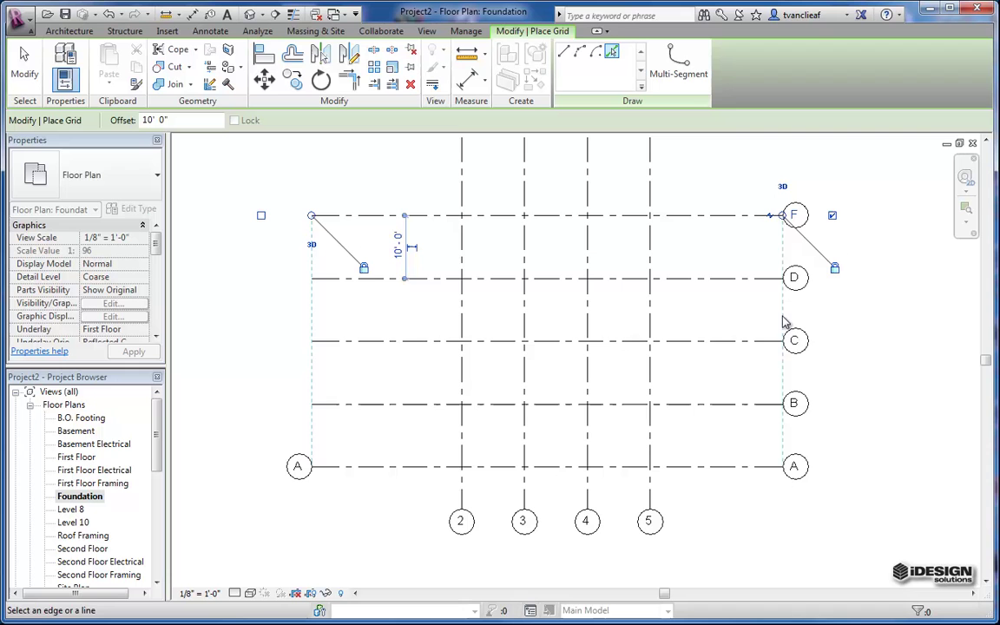
pyautogui.moveTo(786, 219); pyautogui.dragTo(723, 217)
# Shorten the aligned vertical grid lines by lowering their upper ends to just above the topmost horizontal grid line
pyautogui.moveTo(744, 257); pyautogui.dragTo(630, 321, button='middle')
pyautogui.scroll(-3, 591, 313)
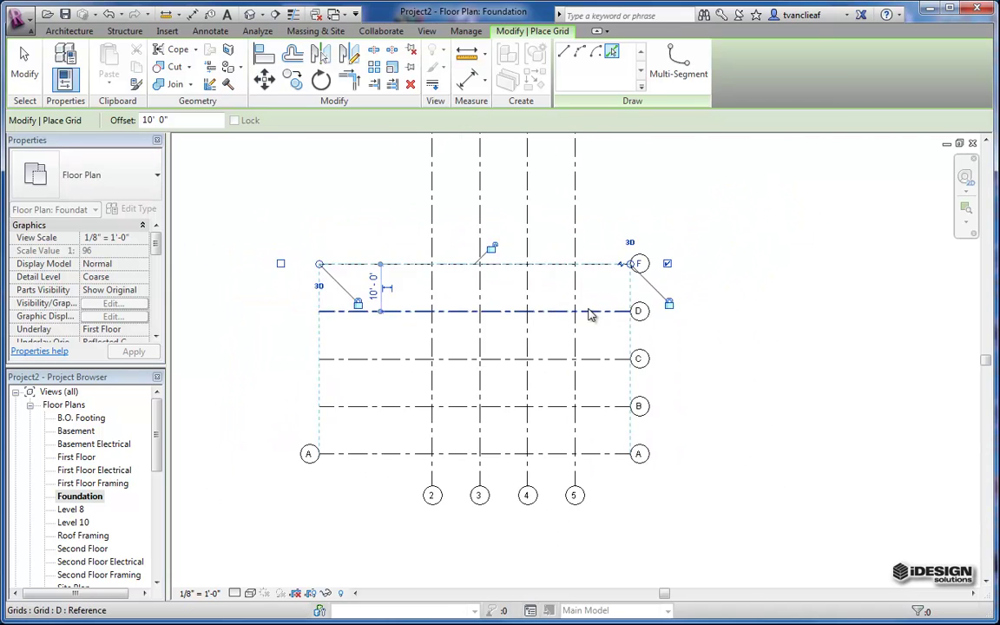
pyautogui.moveTo(518, 273); pyautogui.dragTo(536, 373, button='middle')
pyautogui.scroll(-1, 534, 348)
pyautogui.click(502, 182)
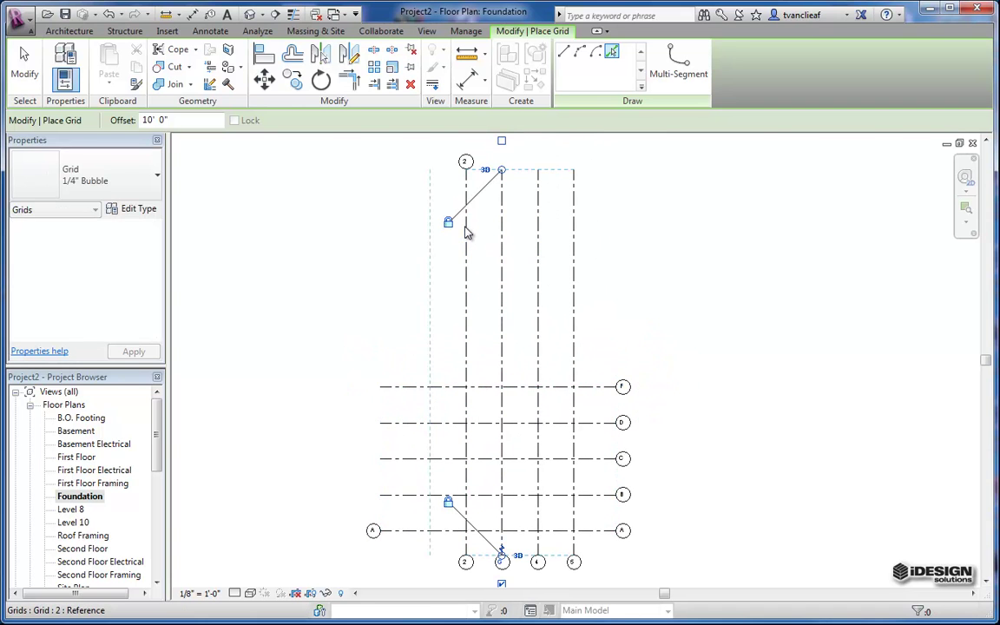
pyautogui.moveTo(503, 175); pyautogui.dragTo(514, 351)
pyautogui.scroll(2, 504, 408)
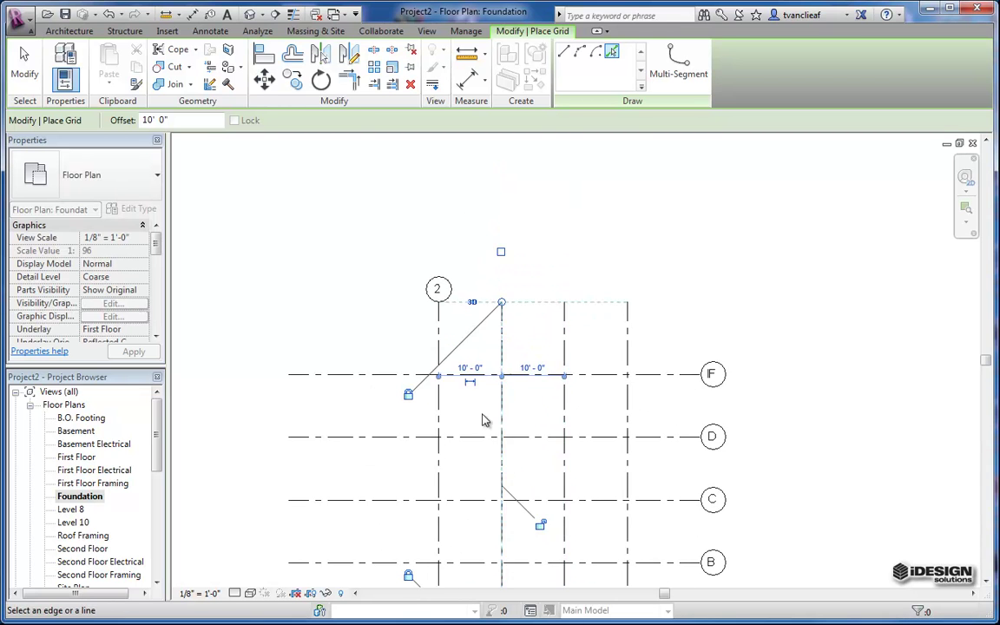
pyautogui.moveTo(484, 418); pyautogui.dragTo(494, 297, button='middle')
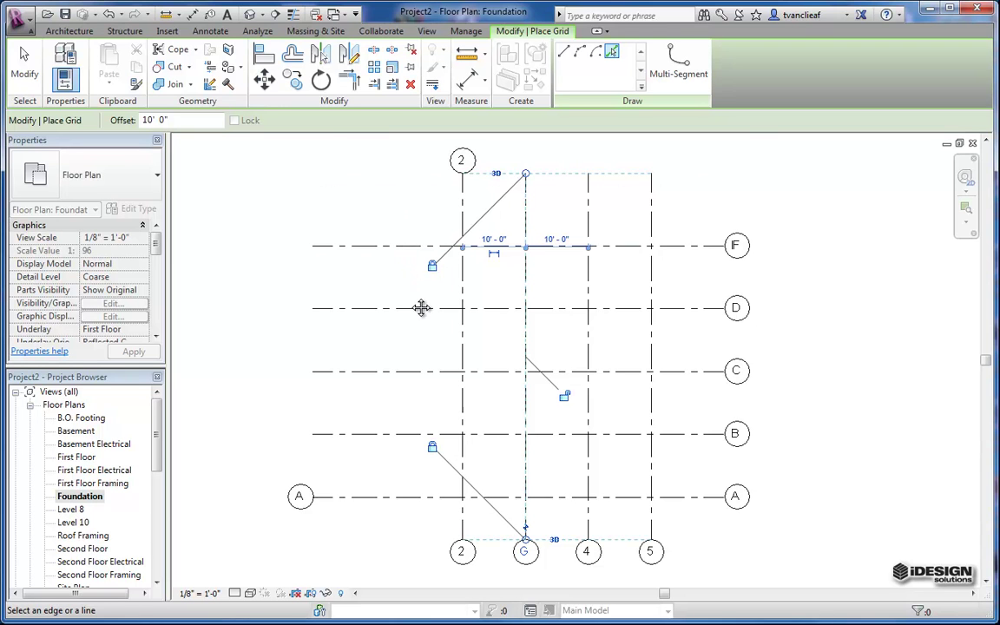
pyautogui.moveTo(419, 308); pyautogui.dragTo(388, 286, button='middle')
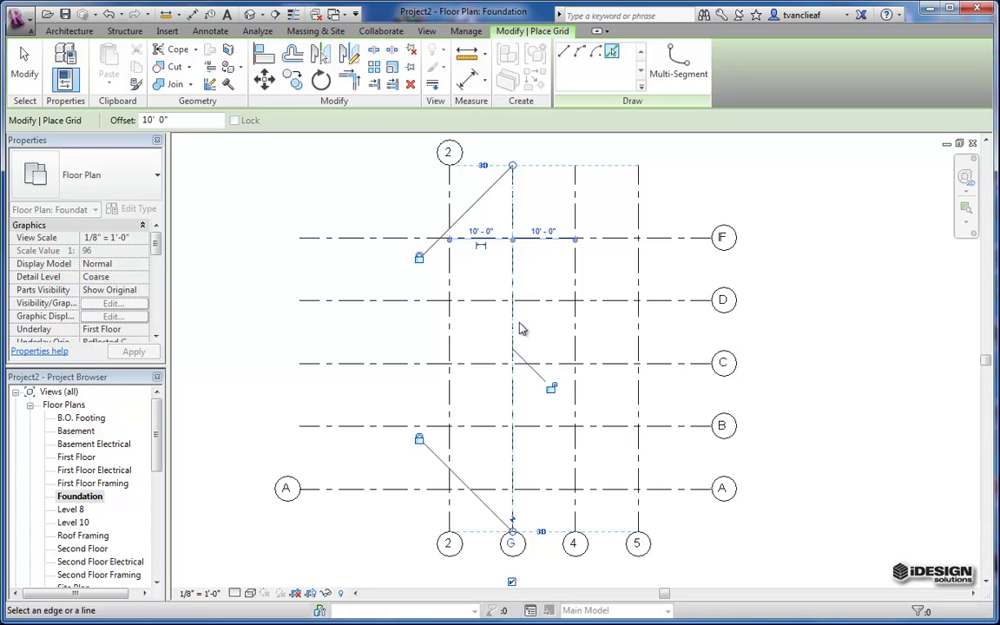